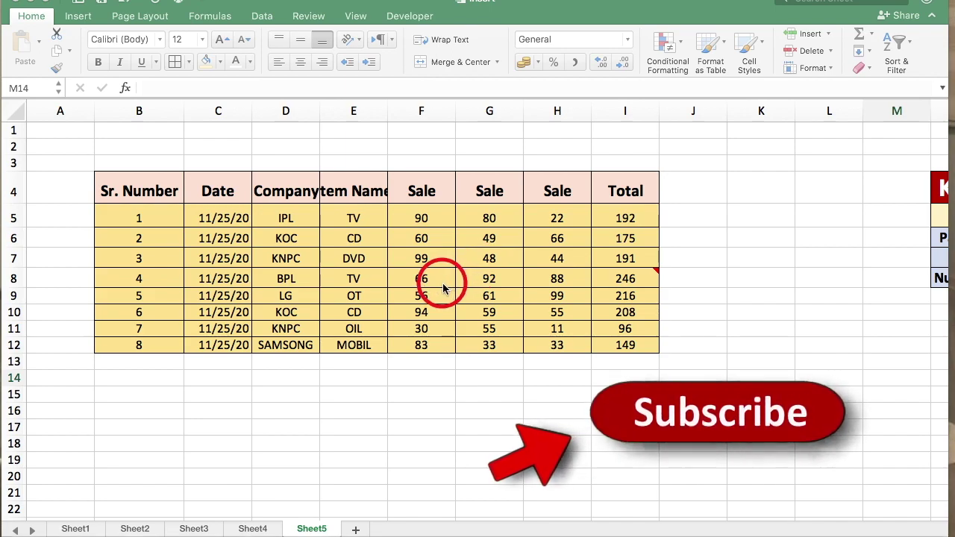
Copy the sales table B4:I12
{"action": "scroll", "coordinate": [445, 288], "scroll_direction": "down", "scroll_amount": 1}
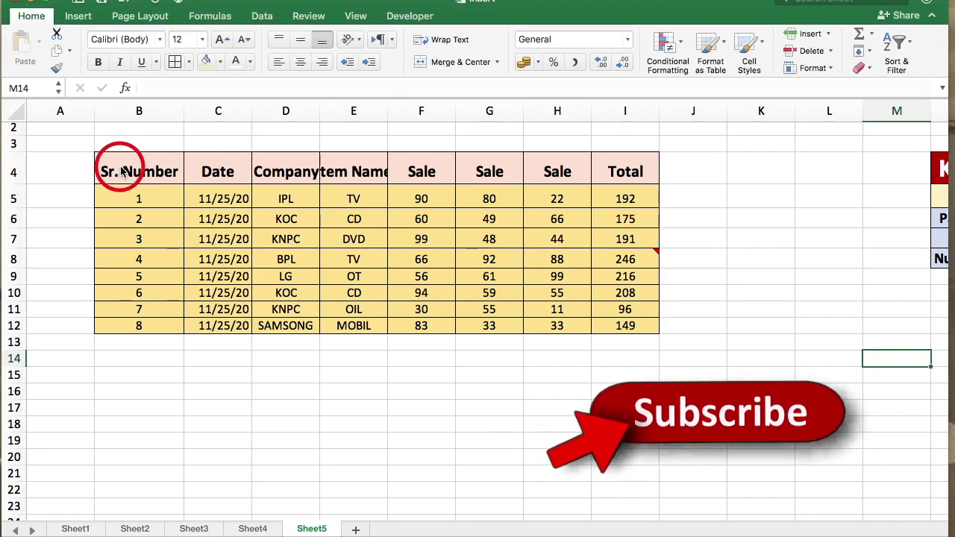
{"action": "left_click", "coordinate": [108, 170]}
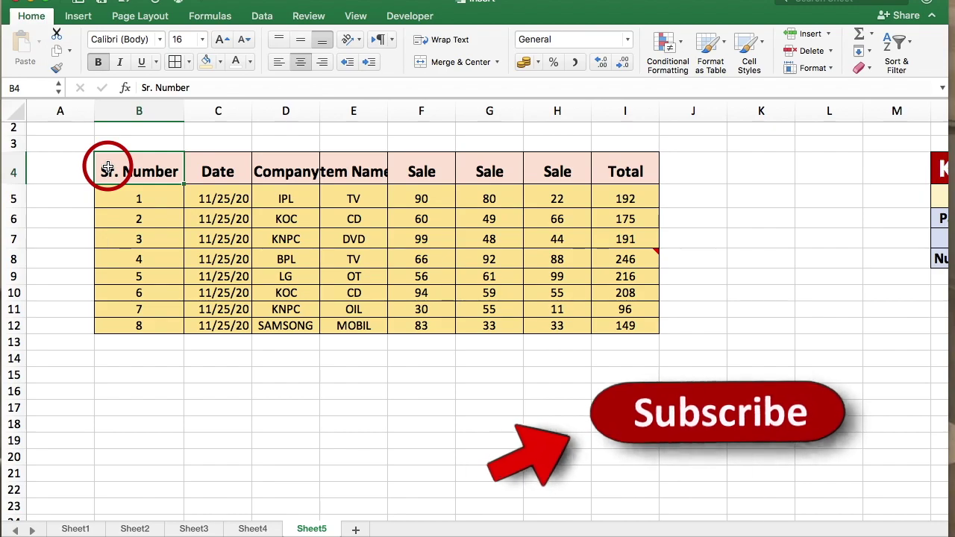
{"action": "left_click_drag", "start_coordinate": [142, 172], "coordinate": [630, 325]}
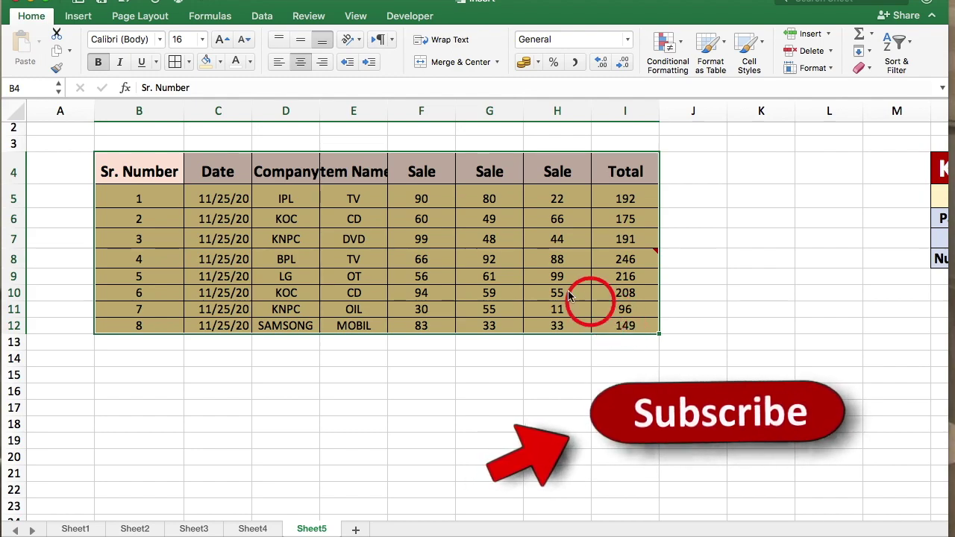
{"action": "left_click", "coordinate": [56, 51]}
{"action": "left_click", "coordinate": [255, 209]}
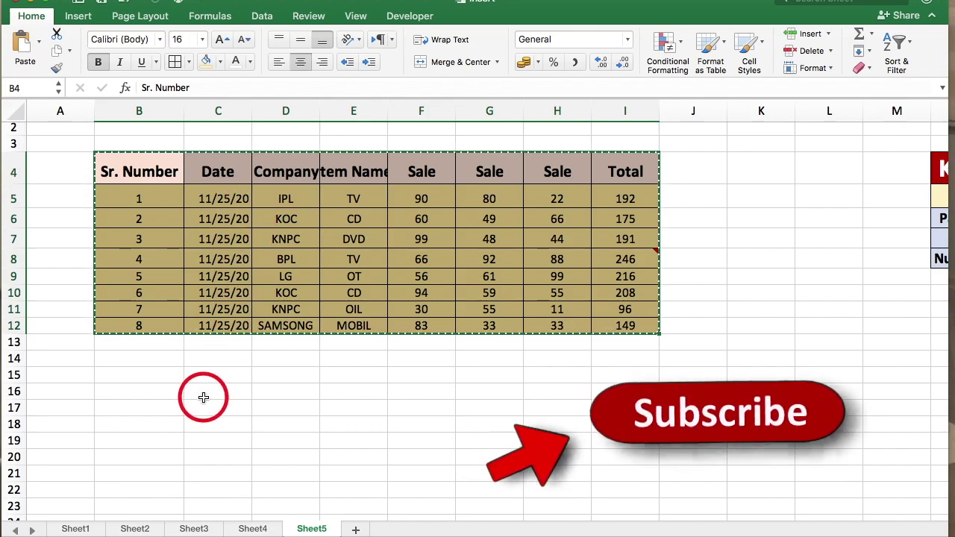
Paste the table as links starting at cell B15
{"action": "left_click", "coordinate": [113, 379]}
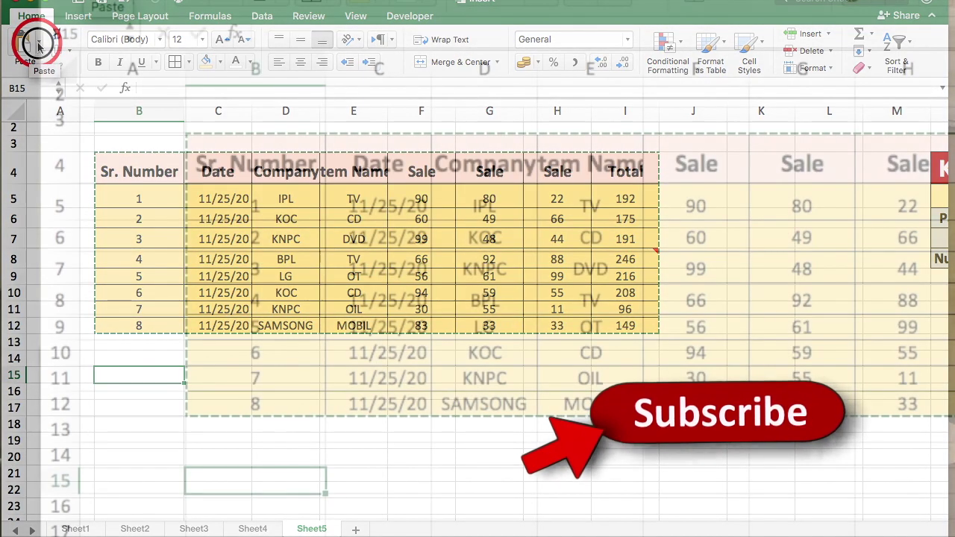
{"action": "left_click", "coordinate": [39, 46]}
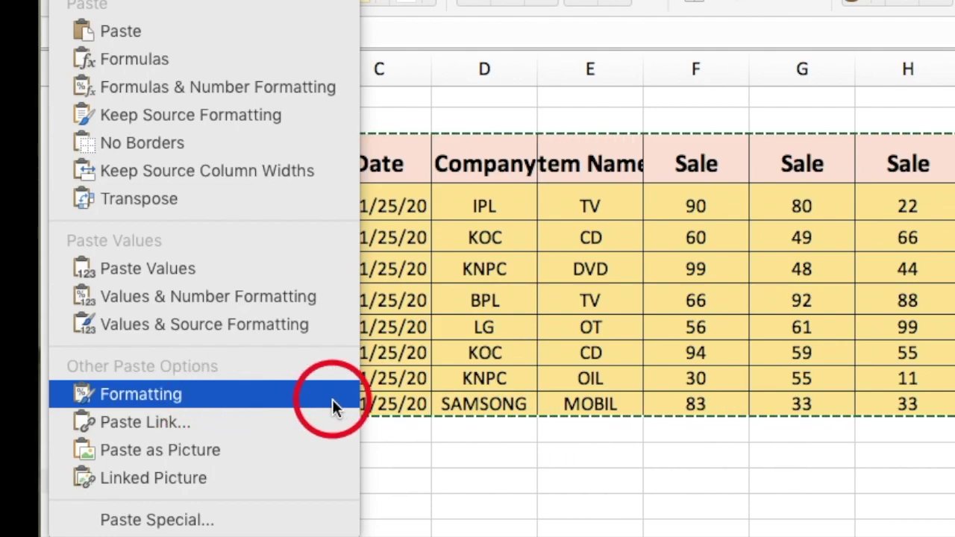
{"action": "left_click", "coordinate": [168, 424]}
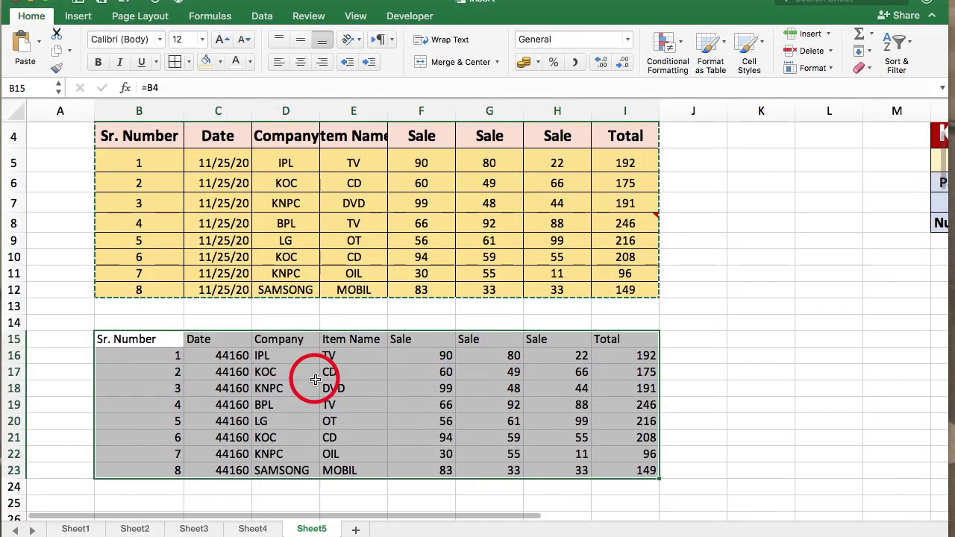
Compare the pasted link formulas like =D6 and =F7 with the original table cells
{"action": "left_click", "coordinate": [314, 377]}
{"action": "double_click", "coordinate": [310, 375]}
{"action": "left_click", "coordinate": [403, 383]}
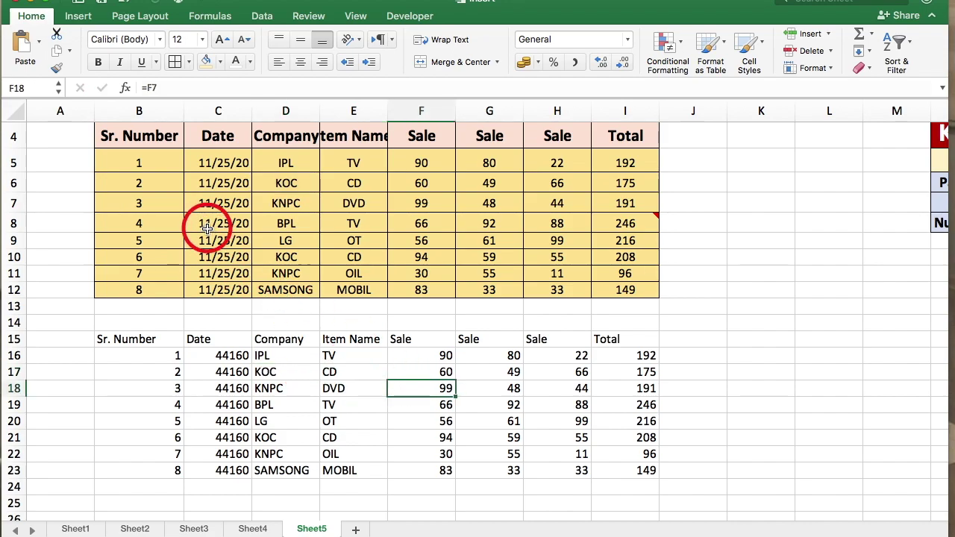
{"action": "scroll", "coordinate": [202, 230], "scroll_direction": "up", "scroll_amount": 3}
{"action": "scroll", "coordinate": [145, 224], "scroll_direction": "down", "scroll_amount": 1}
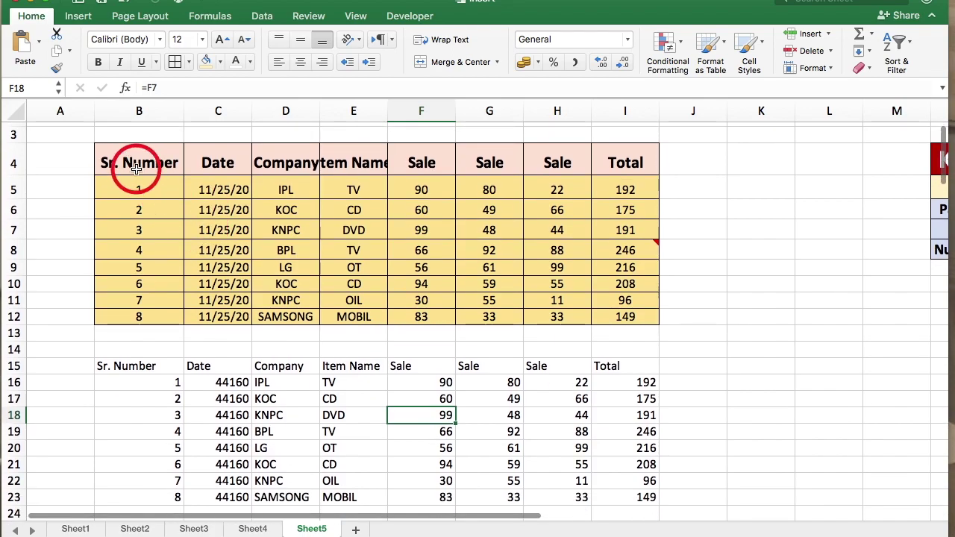
{"action": "left_click", "coordinate": [136, 169]}
{"action": "key", "text": "Down"}
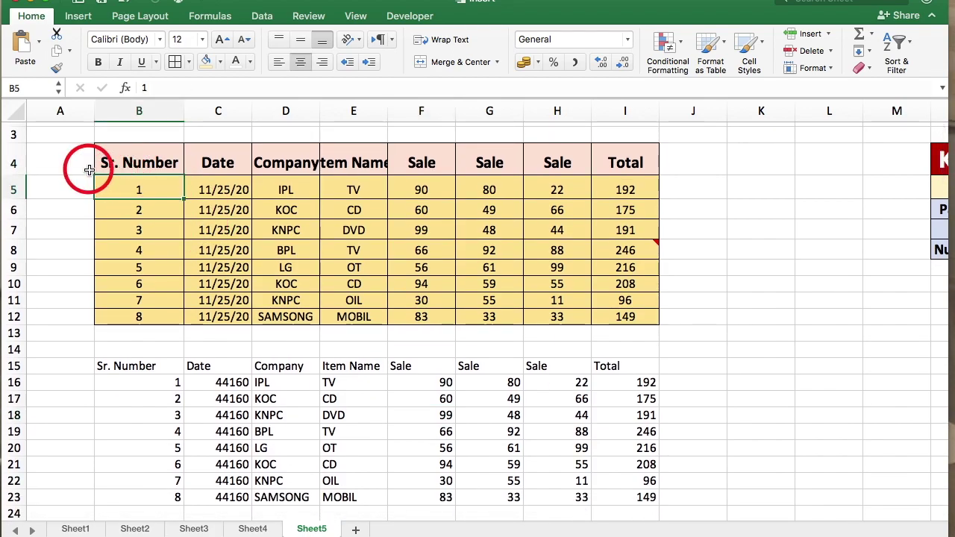
{"action": "left_click", "coordinate": [49, 162]}
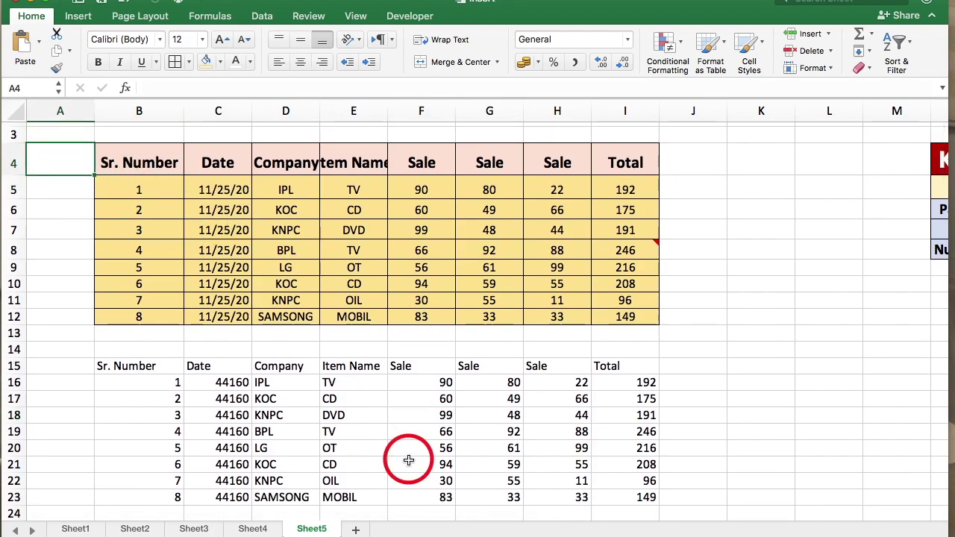
{"action": "left_click", "coordinate": [418, 228]}
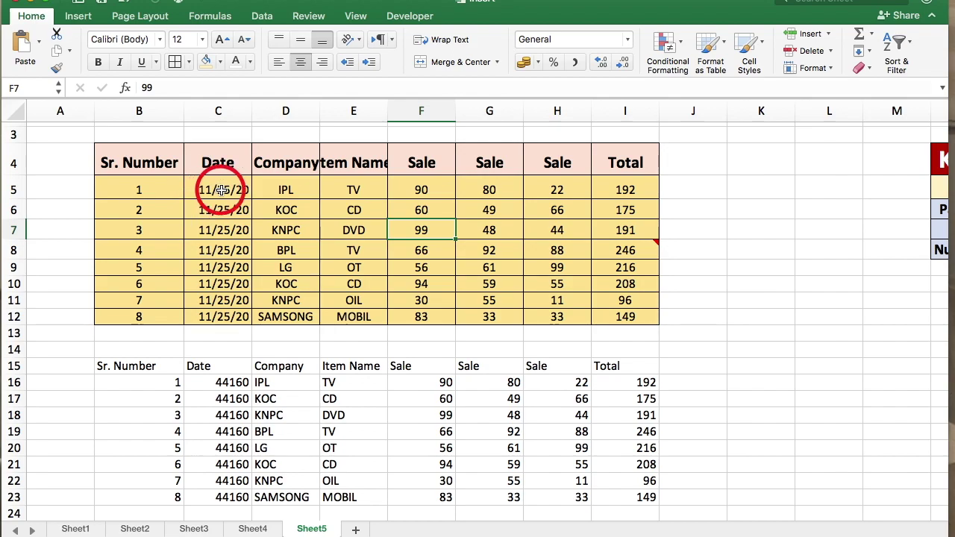
{"action": "scroll", "coordinate": [215, 453], "scroll_direction": "down", "scroll_amount": 1}
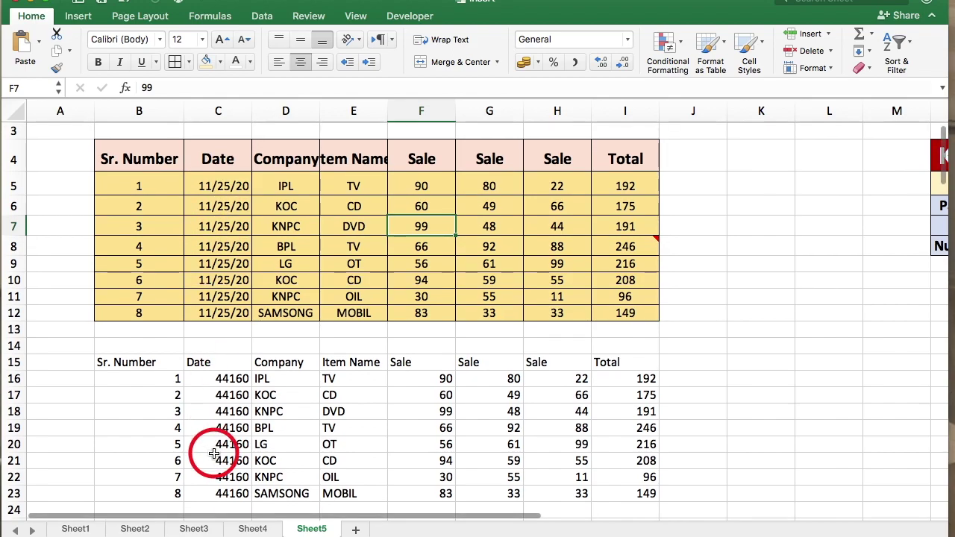
Enter =B4 in K13 and fill the header links across to P13
{"action": "left_click", "coordinate": [743, 330]}
{"action": "type", "text": "="}
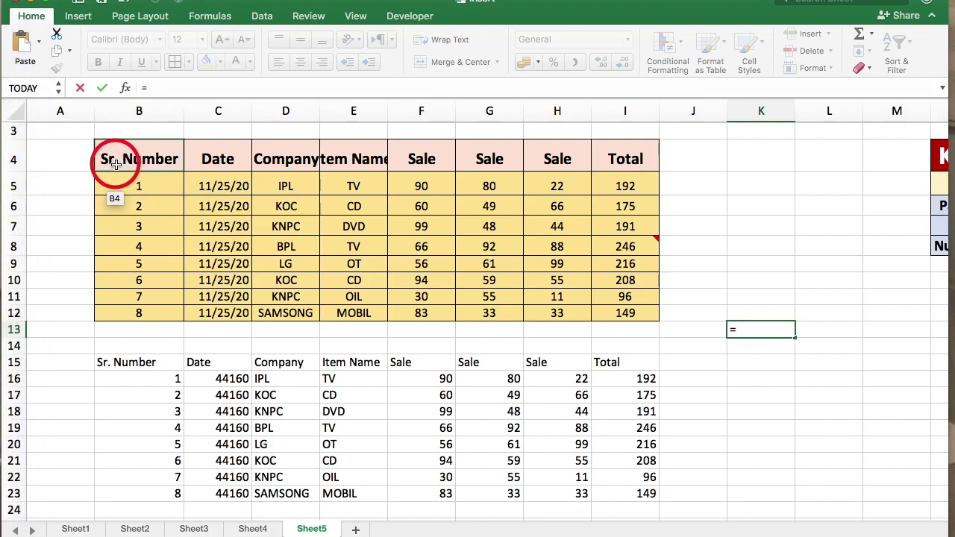
{"action": "type", "text": "b4"}
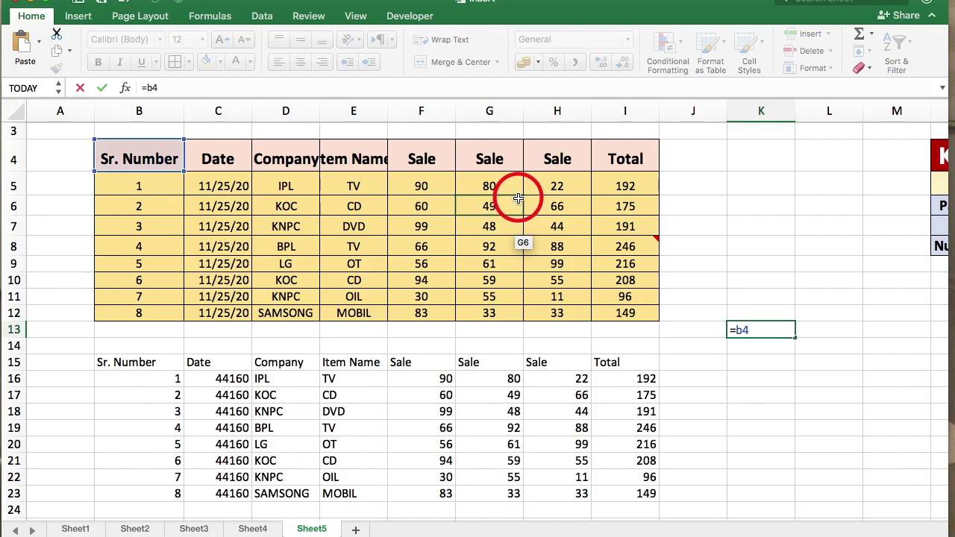
{"action": "key", "text": "Return"}
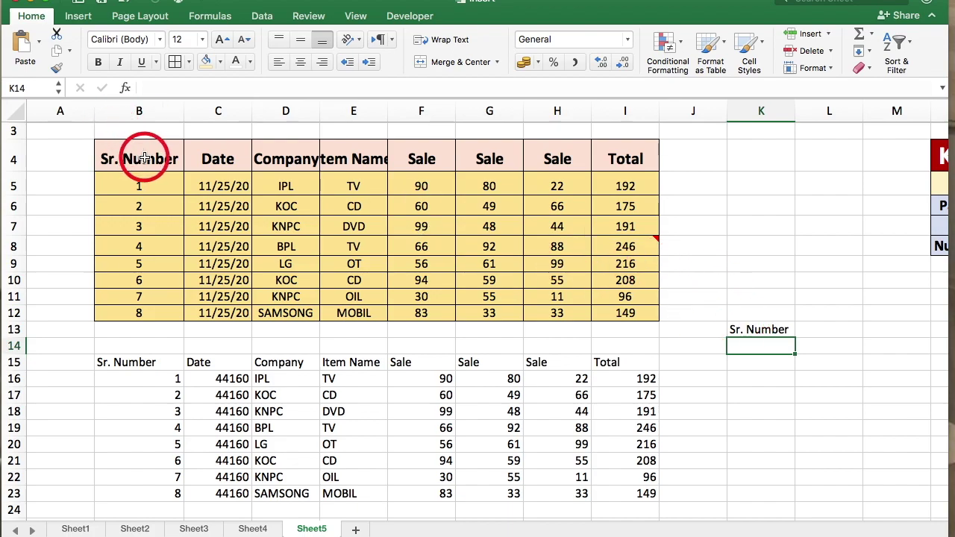
{"action": "left_click", "coordinate": [762, 325]}
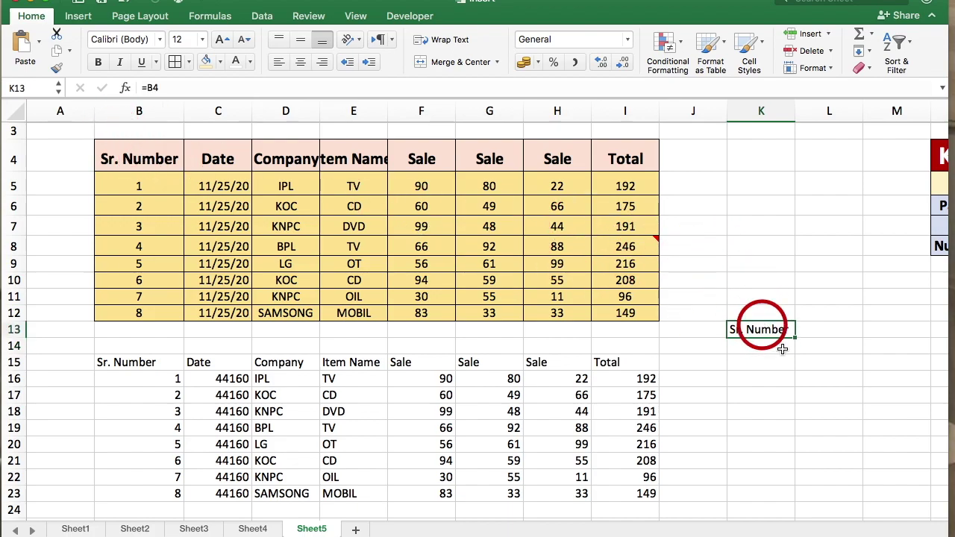
{"action": "left_click_drag", "start_coordinate": [799, 340], "coordinate": [773, 332]}
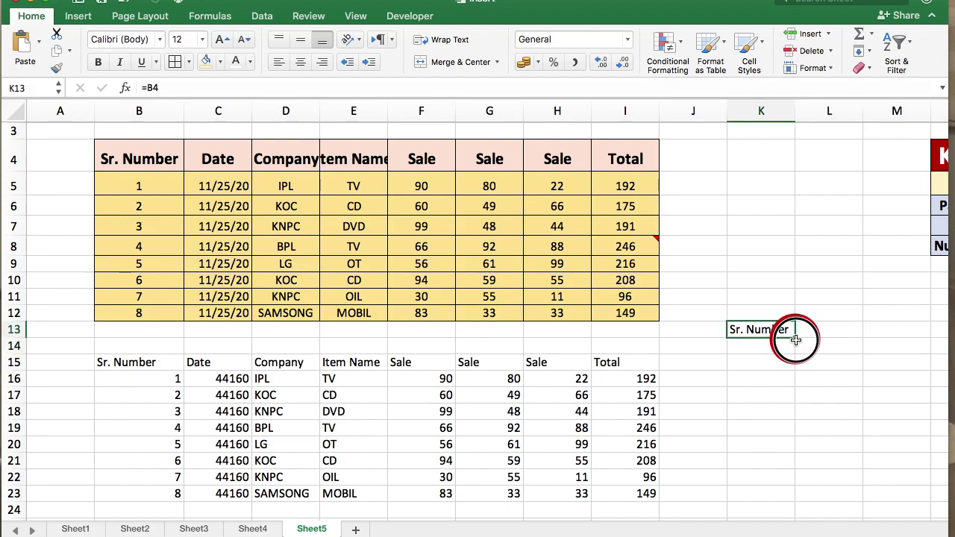
{"action": "left_click_drag", "start_coordinate": [810, 338], "coordinate": [931, 338]}
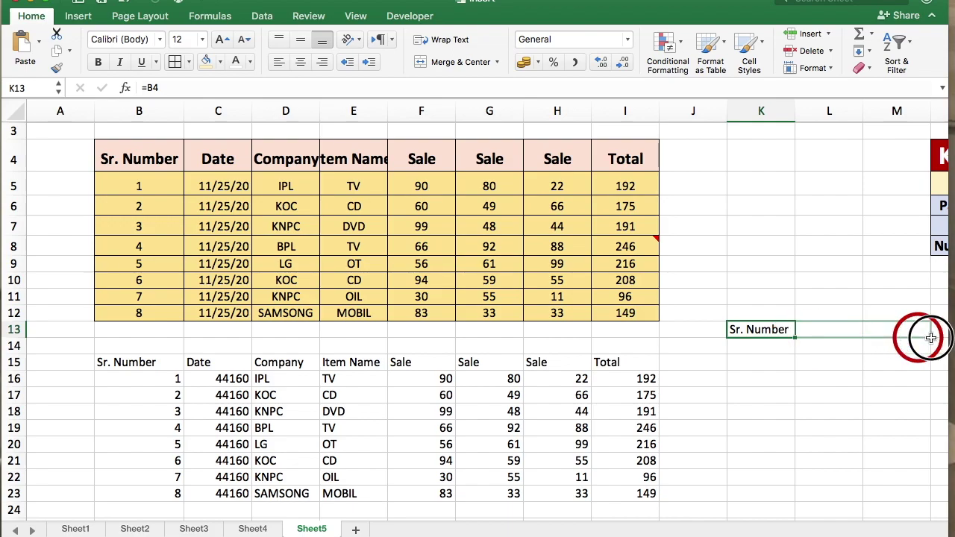
{"action": "left_click_drag", "start_coordinate": [931, 338], "coordinate": [951, 336]}
{"action": "left_click_drag", "start_coordinate": [854, 332], "coordinate": [903, 331]}
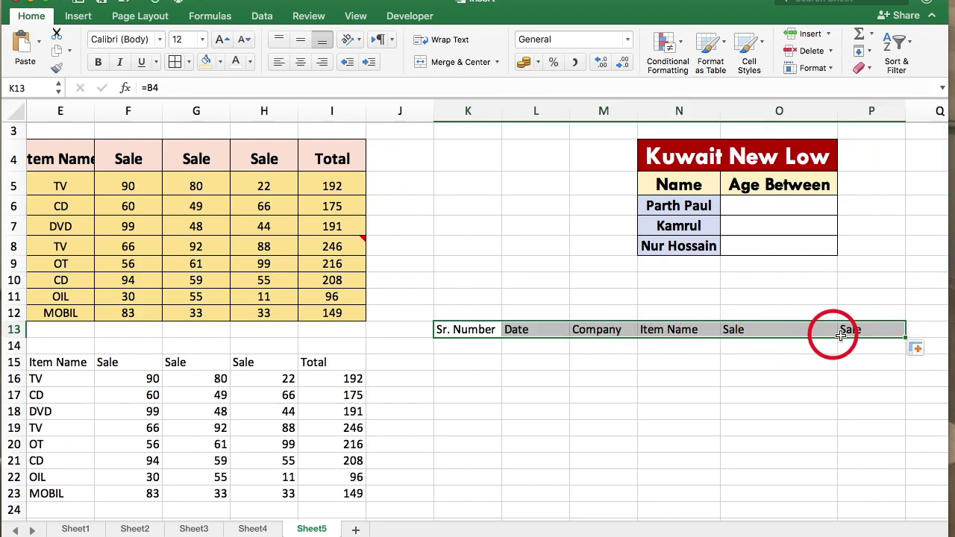
{"action": "mouse_move", "coordinate": [912, 336]}
{"action": "left_mouse_down"}
{"action": "mouse_move", "coordinate": [826, 336]}
{"action": "mouse_move", "coordinate": [904, 335]}
{"action": "left_mouse_up"}
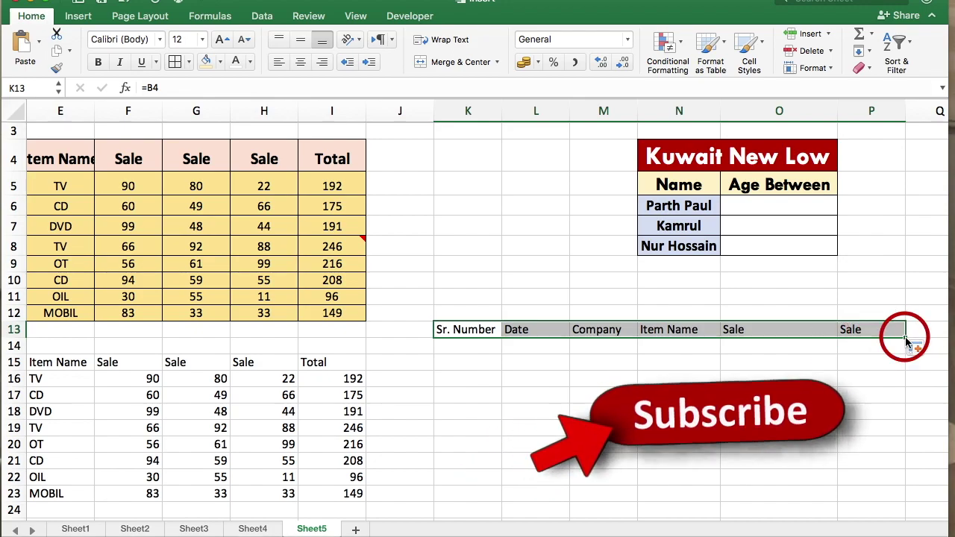
{"action": "left_click", "coordinate": [706, 343]}
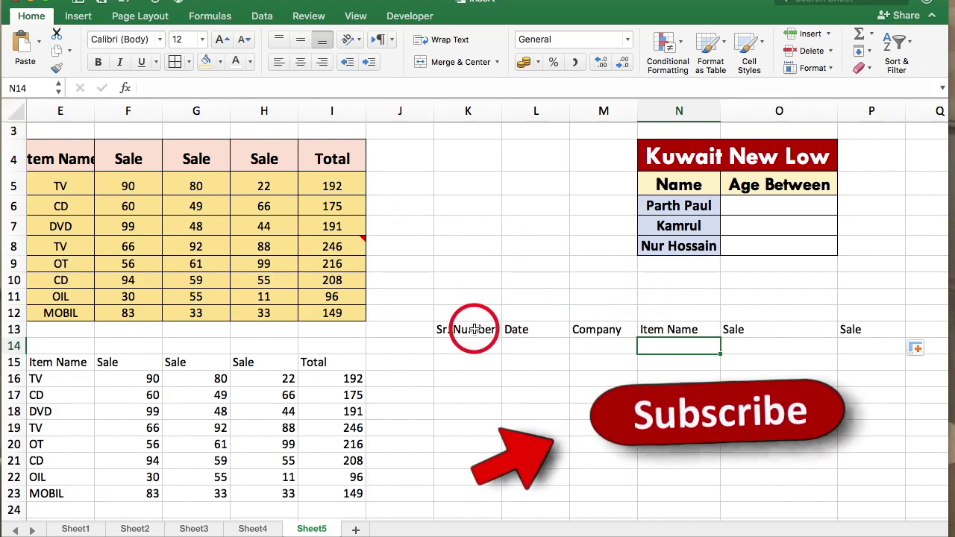
Fill the linked header row K13:P13 down through row 17
{"action": "left_click", "coordinate": [530, 329]}
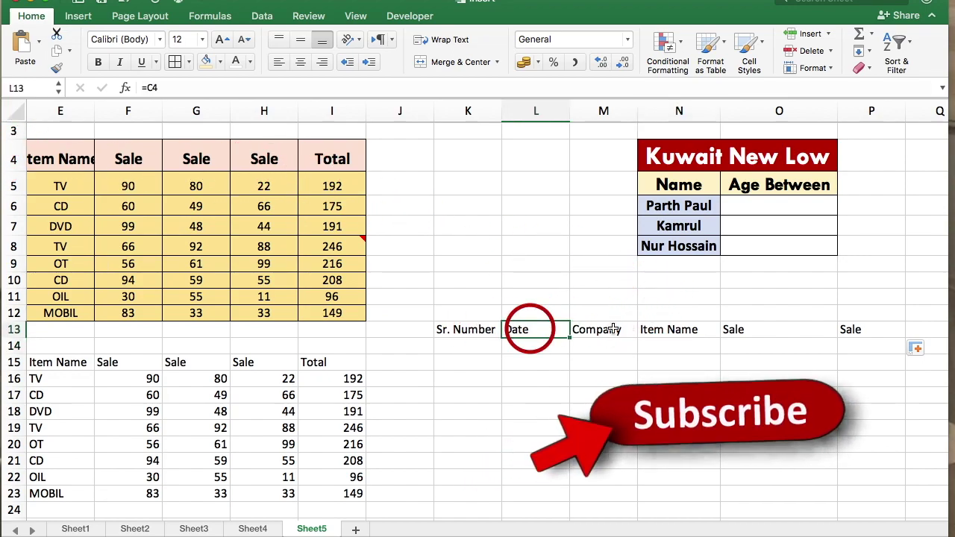
{"action": "left_click_drag", "start_coordinate": [438, 329], "coordinate": [853, 331]}
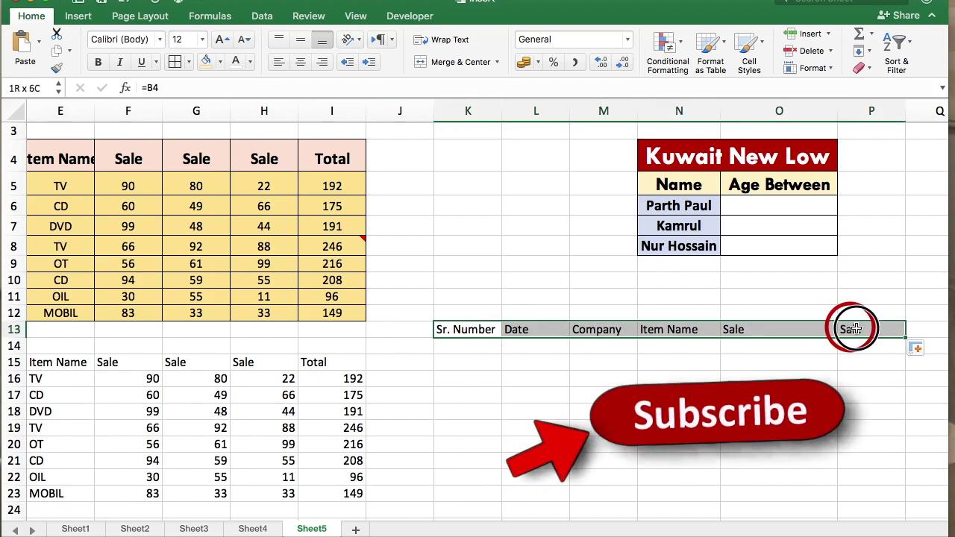
{"action": "left_click_drag", "start_coordinate": [903, 337], "coordinate": [891, 387]}
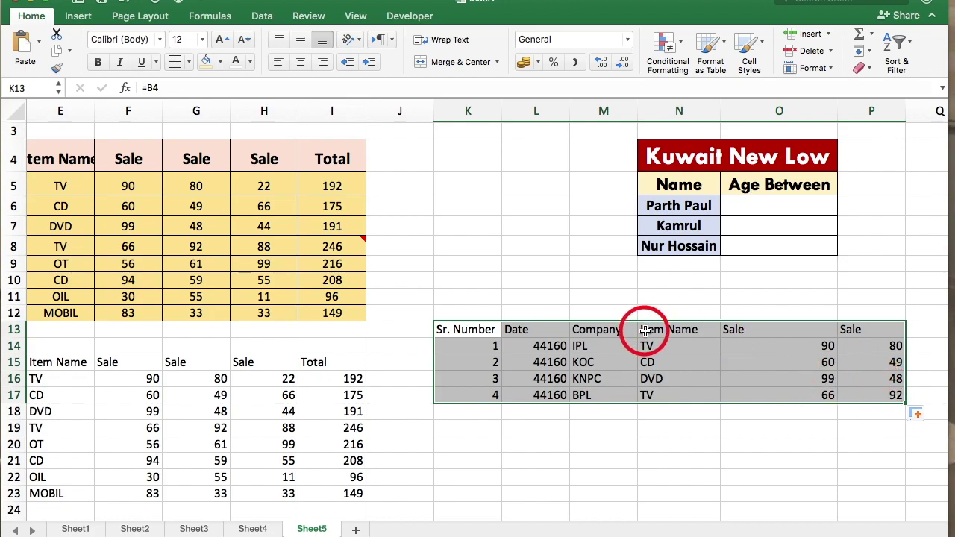
Check the linked date formula in L17
{"action": "scroll", "coordinate": [660, 395], "scroll_direction": "left", "scroll_amount": 5}
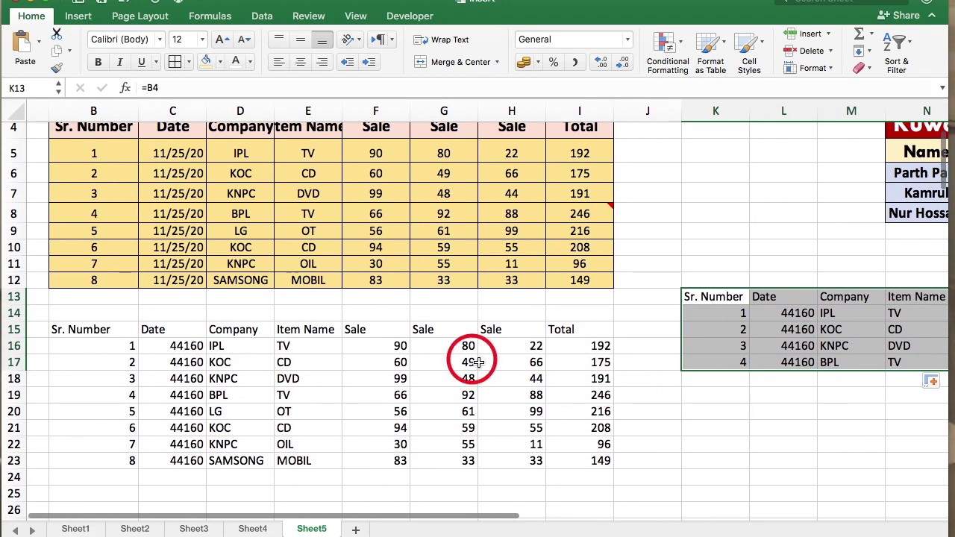
{"action": "scroll", "coordinate": [478, 362], "scroll_direction": "left", "scroll_amount": 1}
{"action": "scroll", "coordinate": [474, 362], "scroll_direction": "down", "scroll_amount": 1}
{"action": "scroll", "coordinate": [466, 363], "scroll_direction": "down", "scroll_amount": 1}
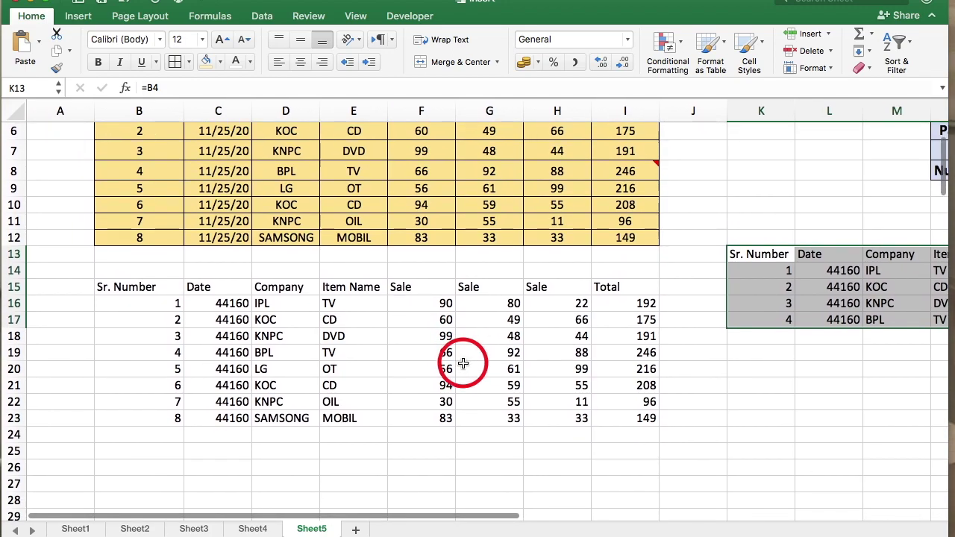
{"action": "scroll", "coordinate": [463, 364], "scroll_direction": "down", "scroll_amount": 1}
{"action": "left_click", "coordinate": [835, 306]}
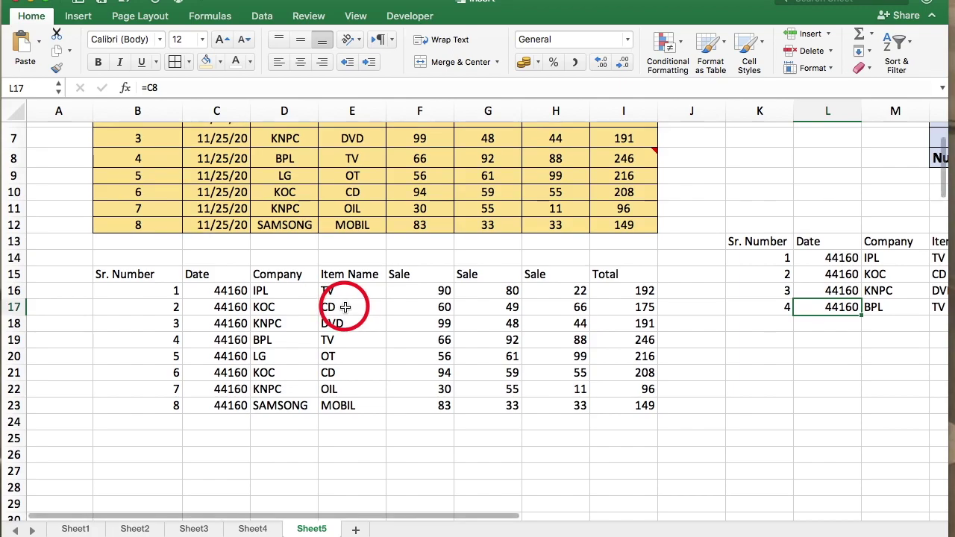
Copy the sales table B4:I12 again
{"action": "scroll", "coordinate": [343, 309], "scroll_direction": "up", "scroll_amount": 3}
{"action": "left_click_drag", "start_coordinate": [89, 187], "coordinate": [601, 342]}
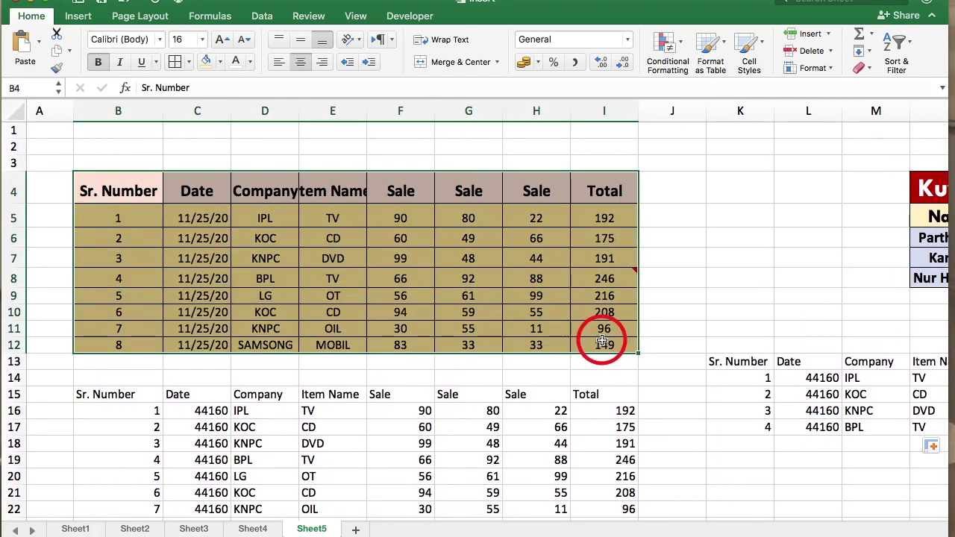
{"action": "scroll", "coordinate": [602, 341], "scroll_direction": "left", "scroll_amount": 1}
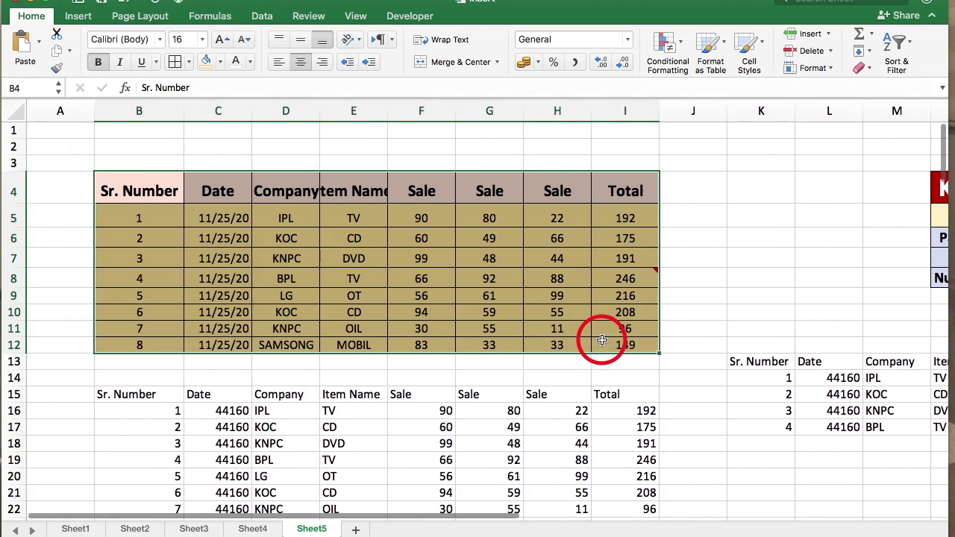
{"action": "left_click", "coordinate": [61, 53]}
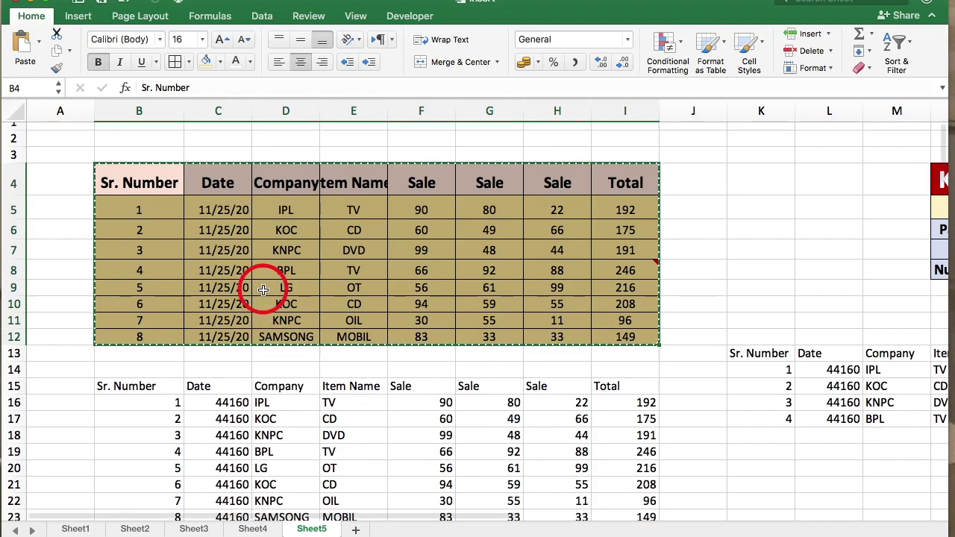
Paste the copied table as a picture at cell B25
{"action": "scroll", "coordinate": [265, 291], "scroll_direction": "down", "scroll_amount": 3}
{"action": "left_click", "coordinate": [121, 438]}
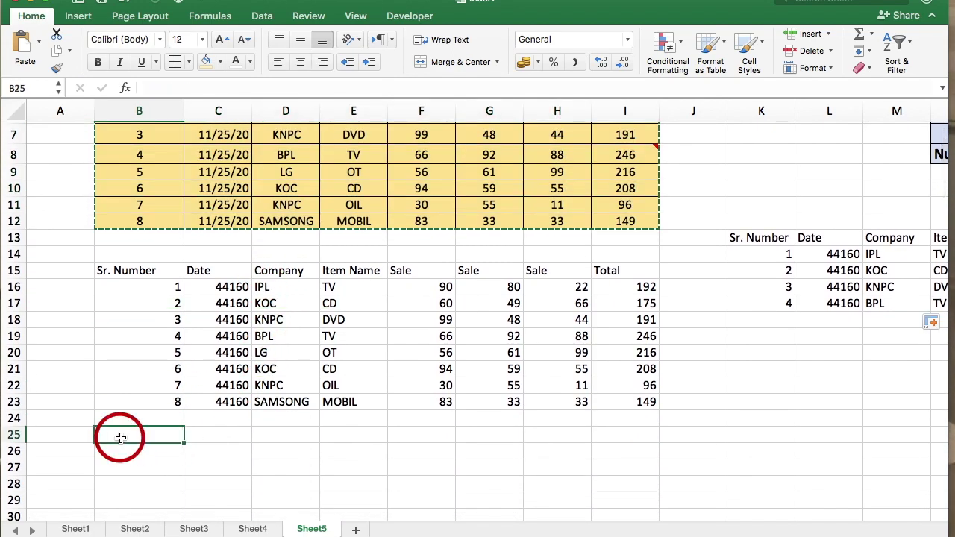
{"action": "left_click", "coordinate": [39, 46]}
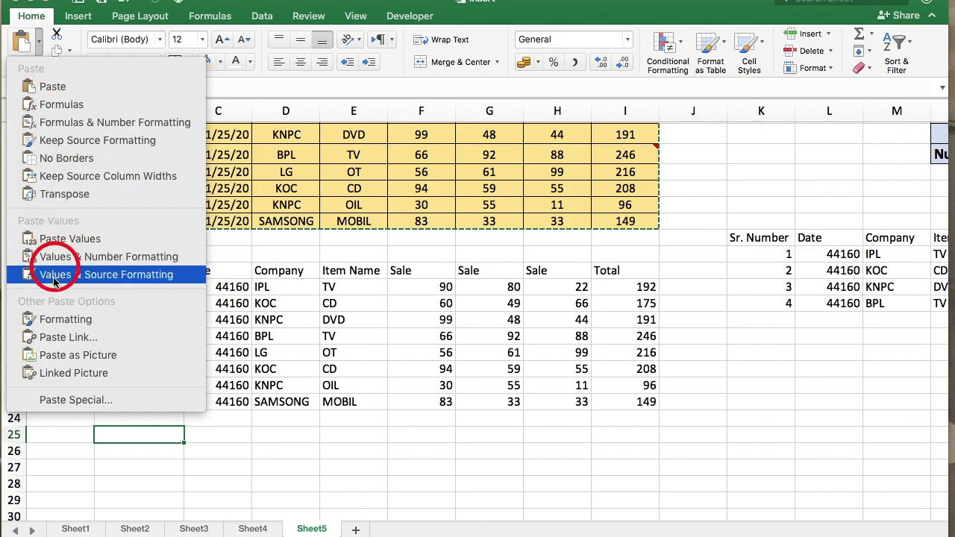
{"action": "left_click", "coordinate": [82, 361]}
{"action": "scroll", "coordinate": [132, 336], "scroll_direction": "down", "scroll_amount": 5}
{"action": "scroll", "coordinate": [135, 341], "scroll_direction": "down", "scroll_amount": 5}
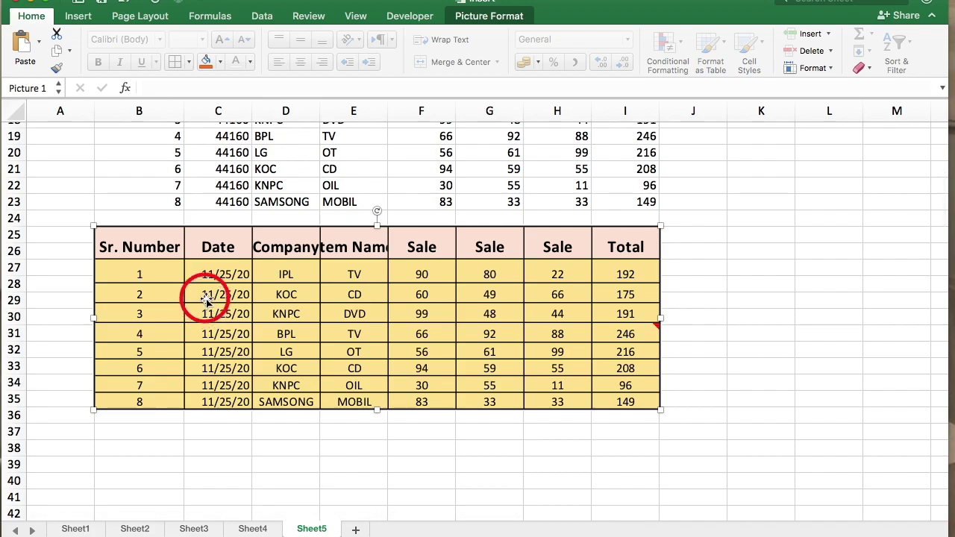
Move and enlarge the table picture, then bring up its Picture Format Color choices
{"action": "left_click_drag", "start_coordinate": [207, 299], "coordinate": [251, 336]}
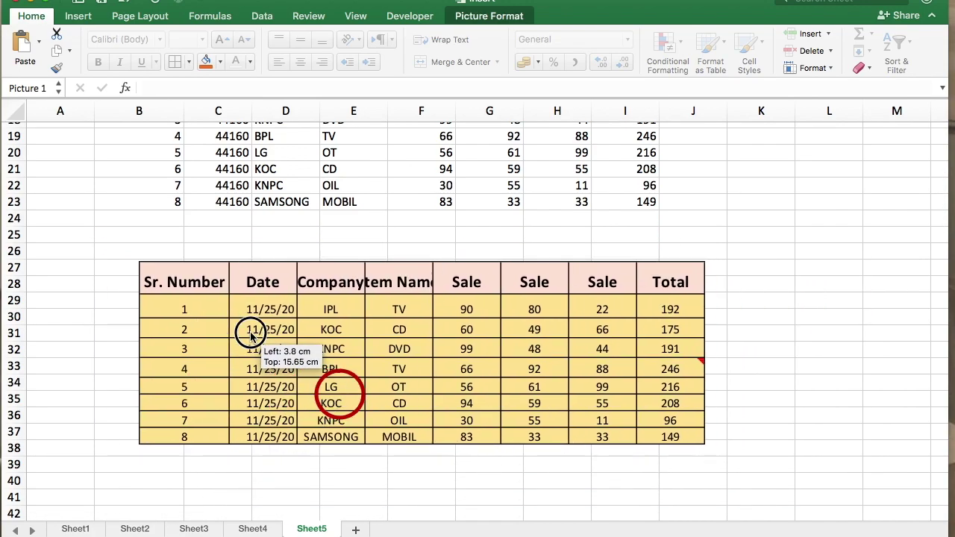
{"action": "left_click_drag", "start_coordinate": [251, 336], "coordinate": [299, 331]}
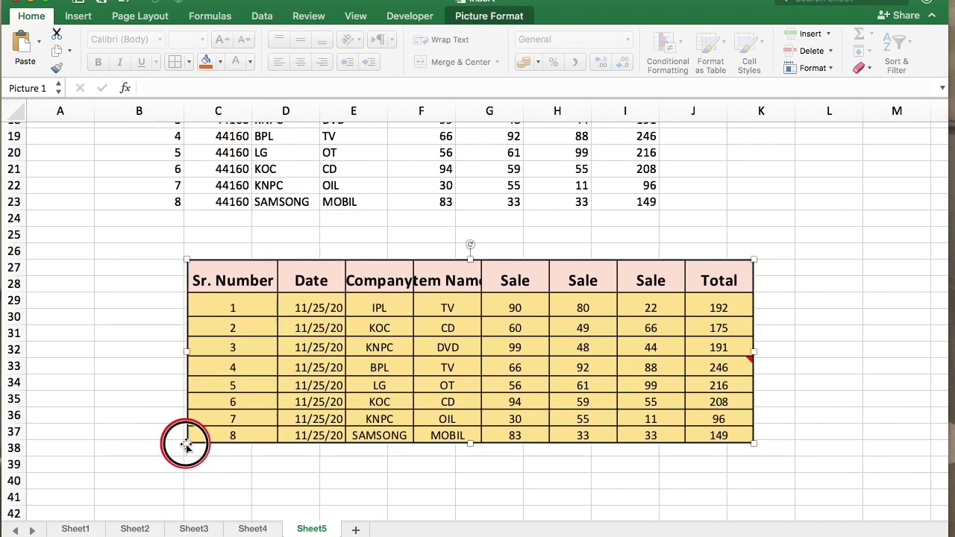
{"action": "left_click_drag", "start_coordinate": [184, 444], "coordinate": [82, 477]}
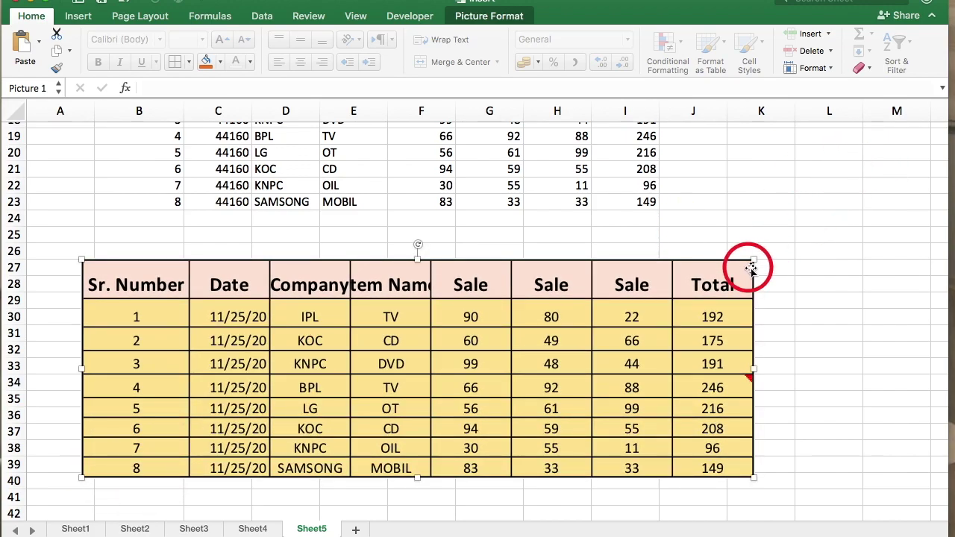
{"action": "left_click_drag", "start_coordinate": [754, 260], "coordinate": [787, 248]}
{"action": "left_click_drag", "start_coordinate": [662, 322], "coordinate": [676, 306]}
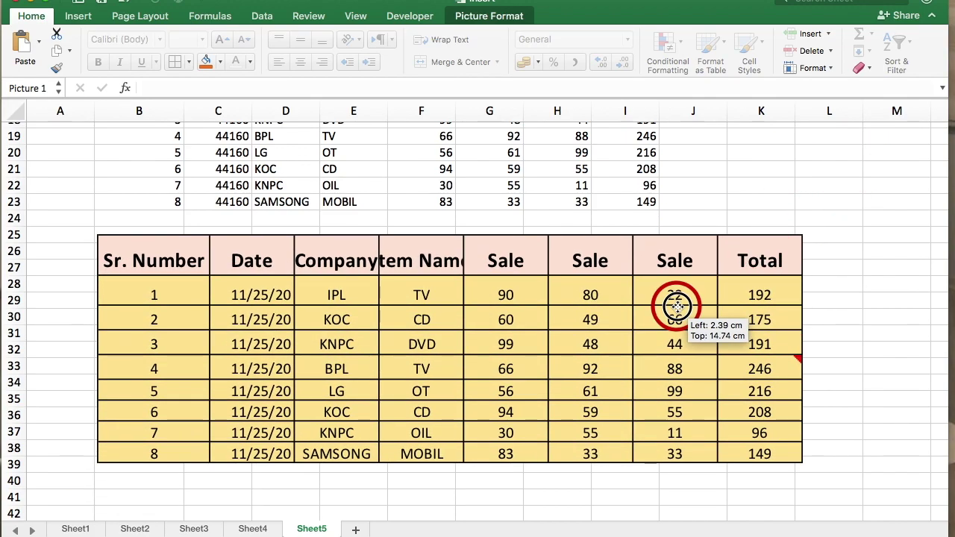
{"action": "left_click", "coordinate": [490, 17]}
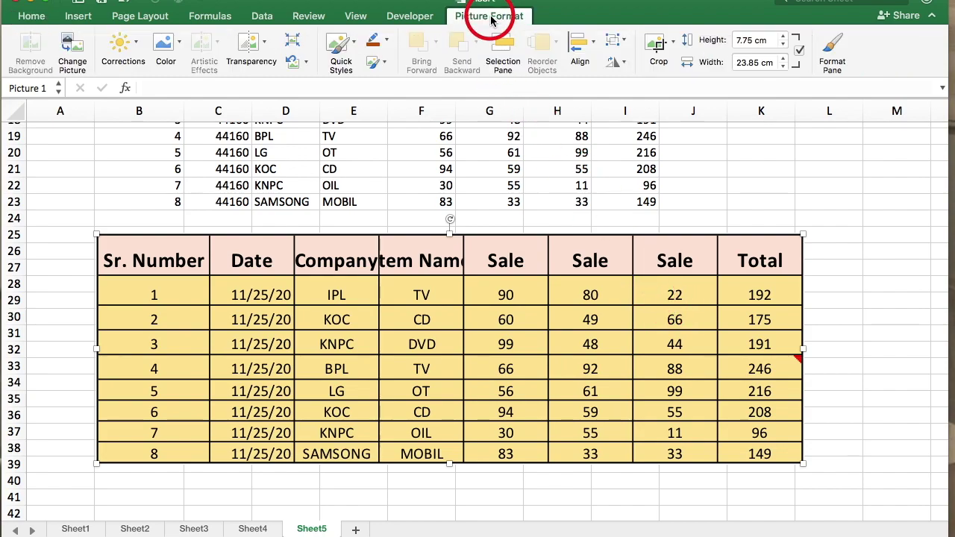
{"action": "left_click", "coordinate": [180, 47]}
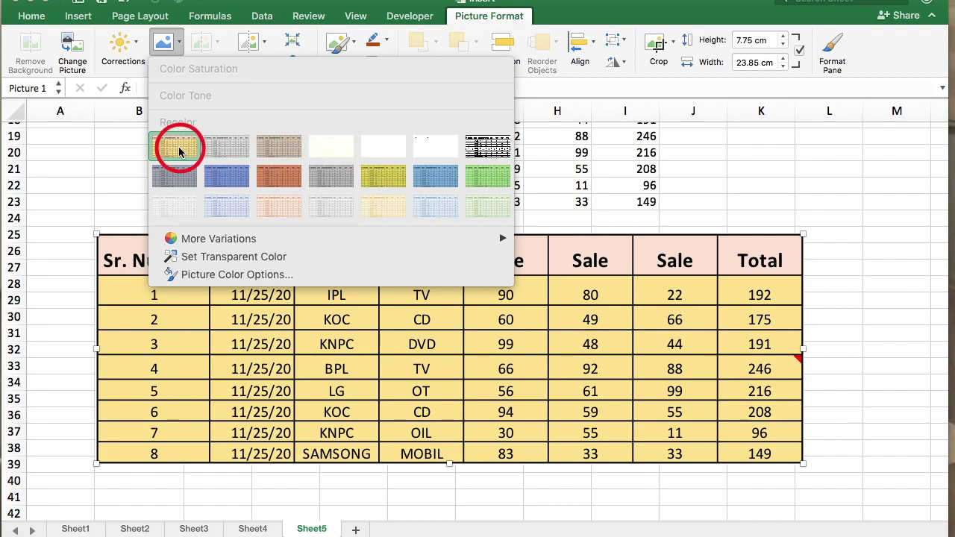
Recolor the table picture green and apply a tilted perspective reflection style
{"action": "left_click", "coordinate": [474, 179]}
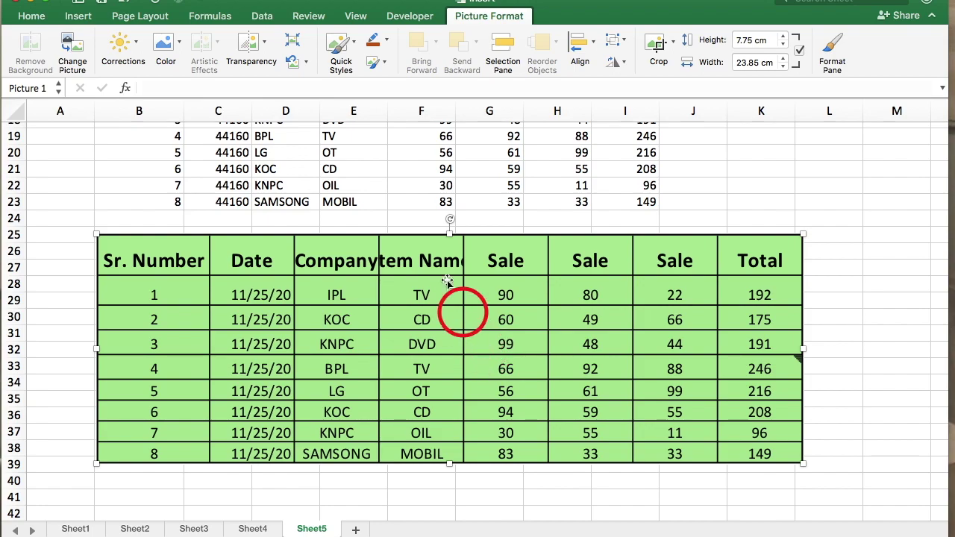
{"action": "left_click", "coordinate": [356, 48]}
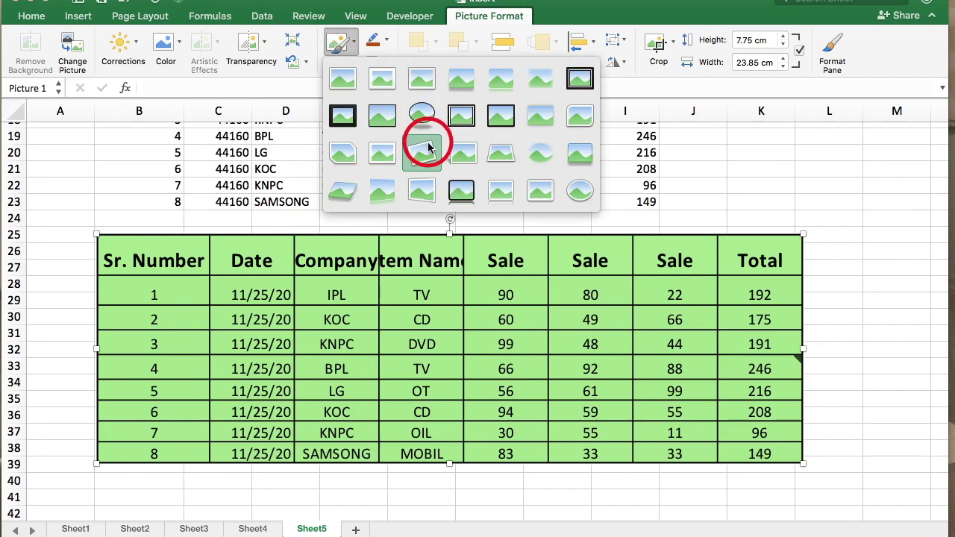
{"action": "left_click", "coordinate": [387, 196]}
Drag the styled picture right and down into its new position
{"action": "left_click_drag", "start_coordinate": [416, 335], "coordinate": [452, 337]}
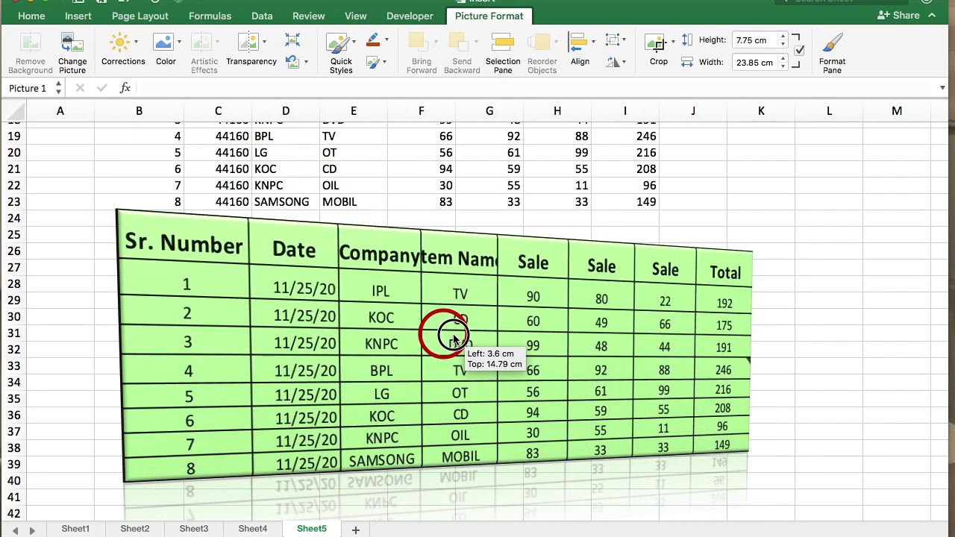
{"action": "mouse_move", "coordinate": [444, 337]}
{"action": "left_mouse_down"}
{"action": "mouse_move", "coordinate": [446, 347]}
{"action": "mouse_move", "coordinate": [647, 361]}
{"action": "left_mouse_up"}
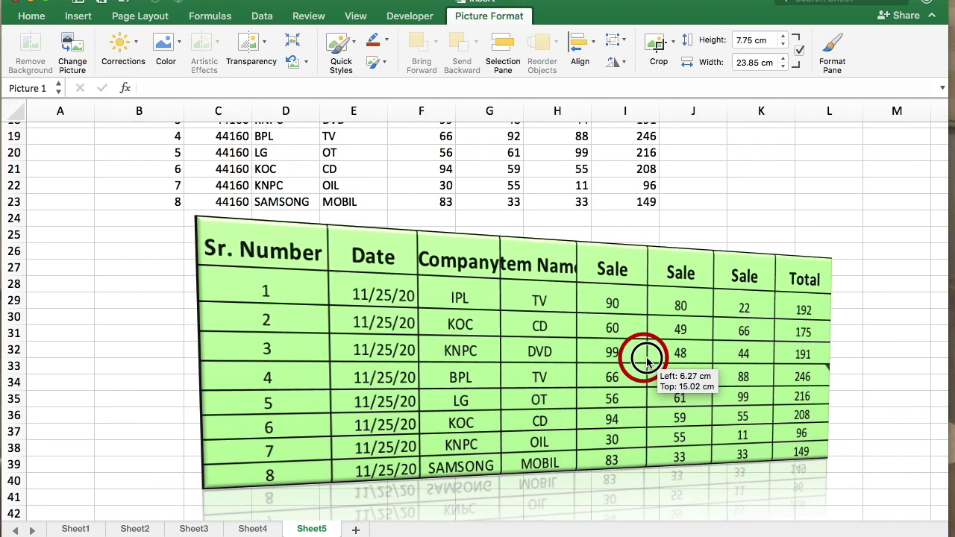
{"action": "left_click_drag", "start_coordinate": [647, 361], "coordinate": [573, 364]}
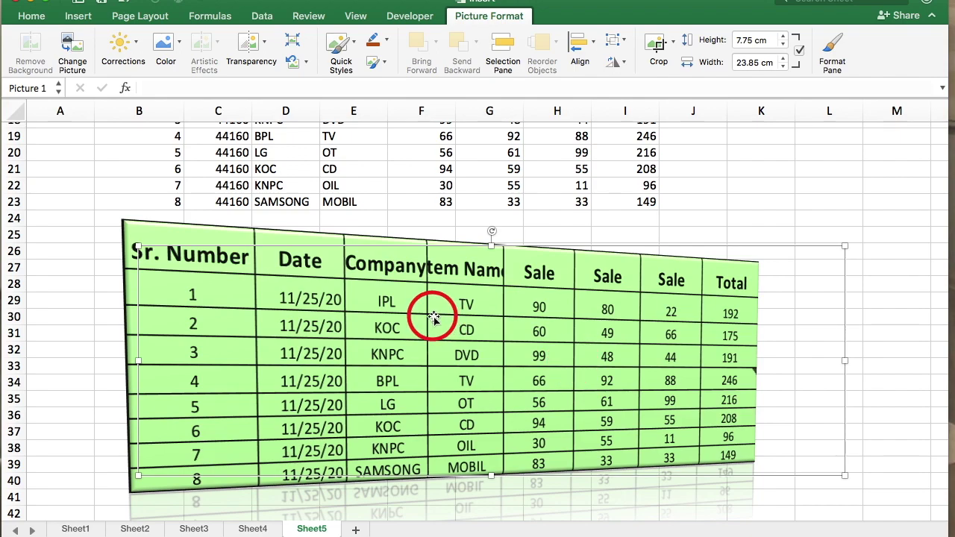
Paste the copied table as a linked picture at cell B49
{"action": "scroll", "coordinate": [435, 319], "scroll_direction": "up", "scroll_amount": 1}
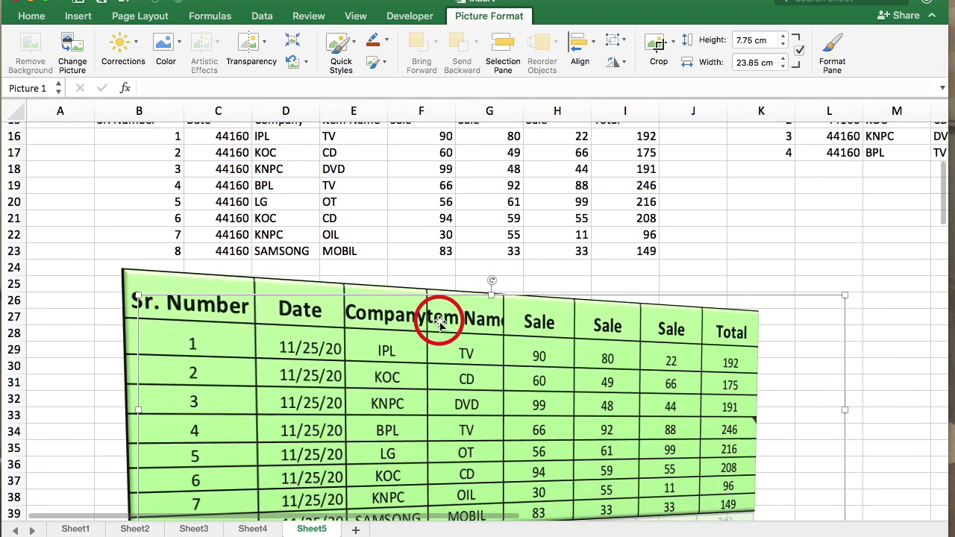
{"action": "scroll", "coordinate": [438, 320], "scroll_direction": "up", "scroll_amount": 5}
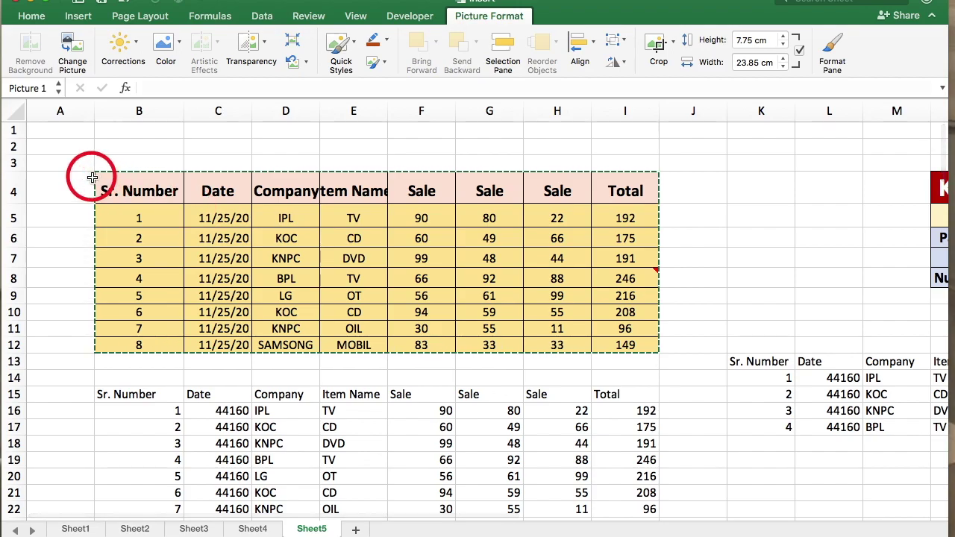
{"action": "scroll", "coordinate": [277, 352], "scroll_direction": "down", "scroll_amount": 2}
{"action": "scroll", "coordinate": [280, 351], "scroll_direction": "down", "scroll_amount": 6}
{"action": "scroll", "coordinate": [285, 350], "scroll_direction": "down", "scroll_amount": 3}
{"action": "left_click", "coordinate": [135, 376]}
{"action": "scroll", "coordinate": [187, 311], "scroll_direction": "up", "scroll_amount": 2}
{"action": "scroll", "coordinate": [187, 309], "scroll_direction": "up", "scroll_amount": 6}
{"action": "scroll", "coordinate": [187, 309], "scroll_direction": "down", "scroll_amount": 6}
{"action": "scroll", "coordinate": [187, 310], "scroll_direction": "down", "scroll_amount": 2}
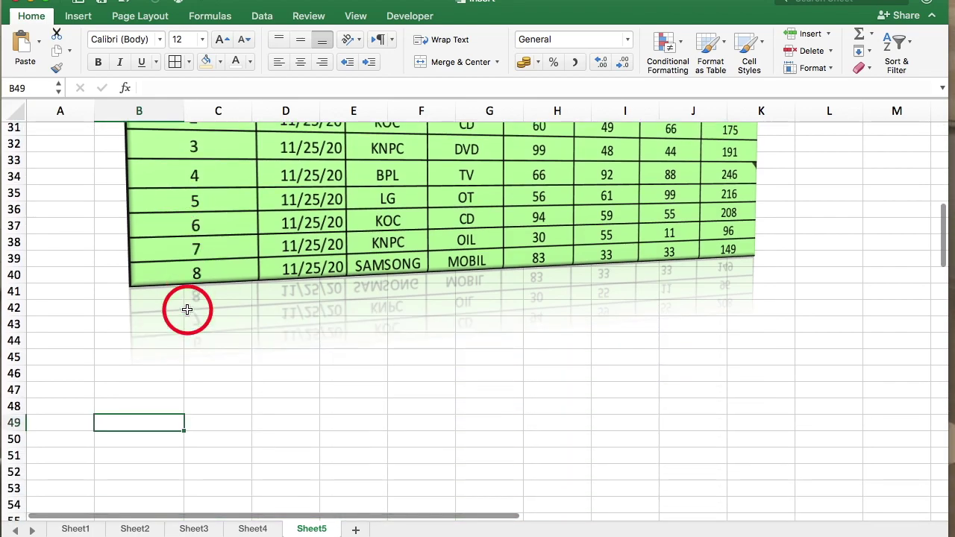
{"action": "left_click", "coordinate": [42, 44]}
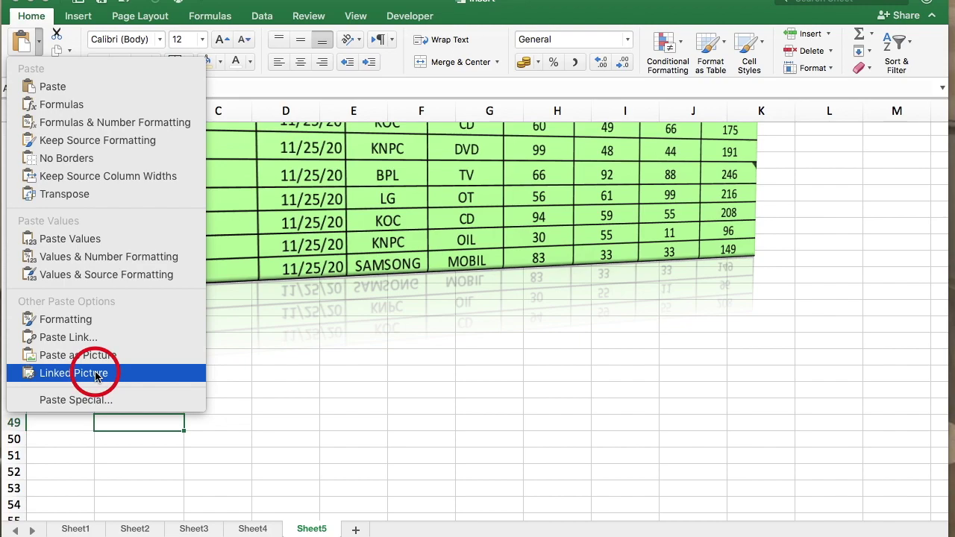
{"action": "left_click", "coordinate": [95, 377]}
Nudge the linked picture slightly left, then select cell D5
{"action": "scroll", "coordinate": [235, 336], "scroll_direction": "down", "scroll_amount": 5}
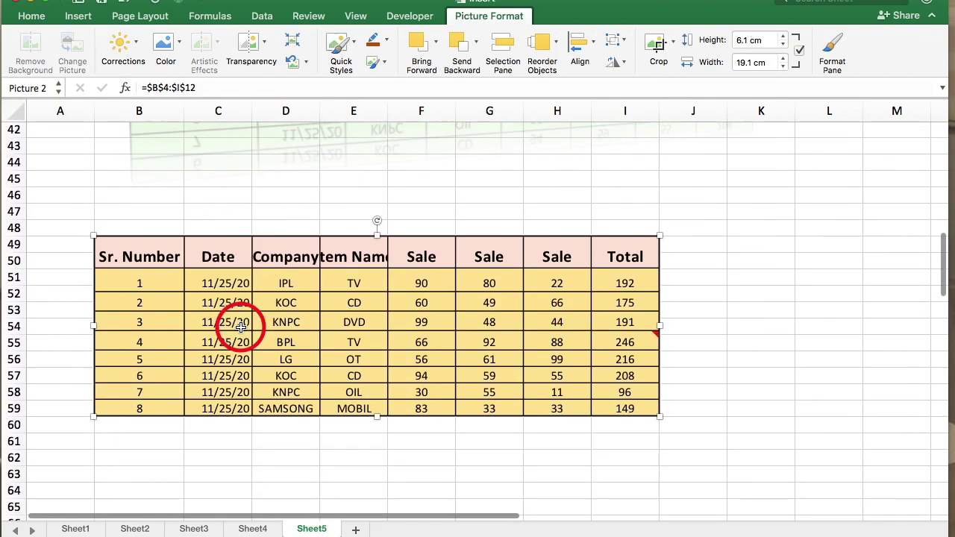
{"action": "left_click_drag", "start_coordinate": [241, 326], "coordinate": [240, 326]}
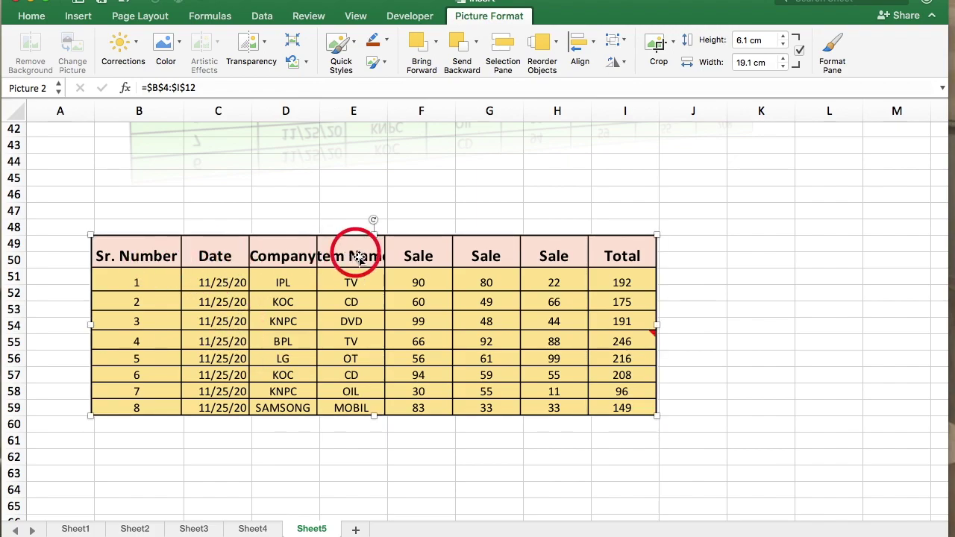
{"action": "scroll", "coordinate": [379, 262], "scroll_direction": "up", "scroll_amount": 2}
{"action": "scroll", "coordinate": [389, 263], "scroll_direction": "up", "scroll_amount": 15}
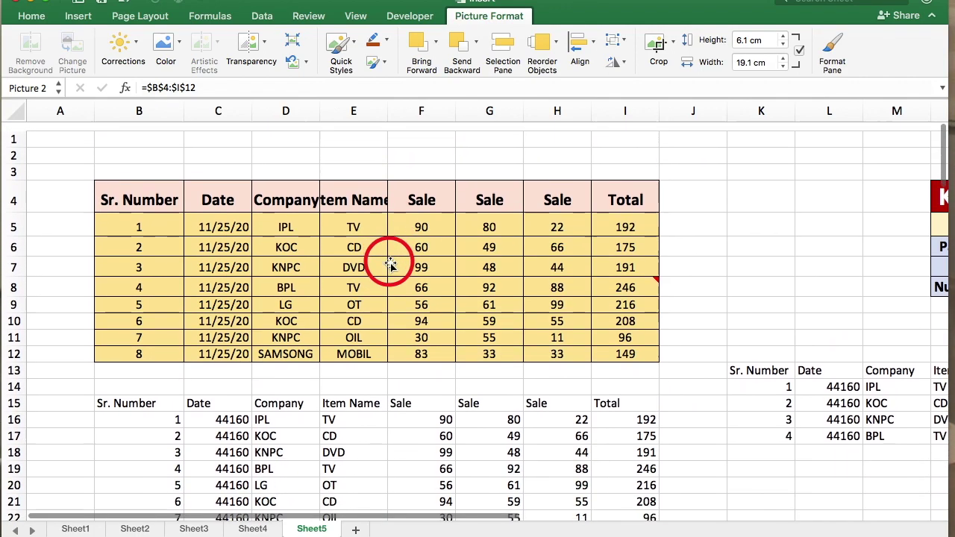
{"action": "scroll", "coordinate": [390, 263], "scroll_direction": "down", "scroll_amount": 1}
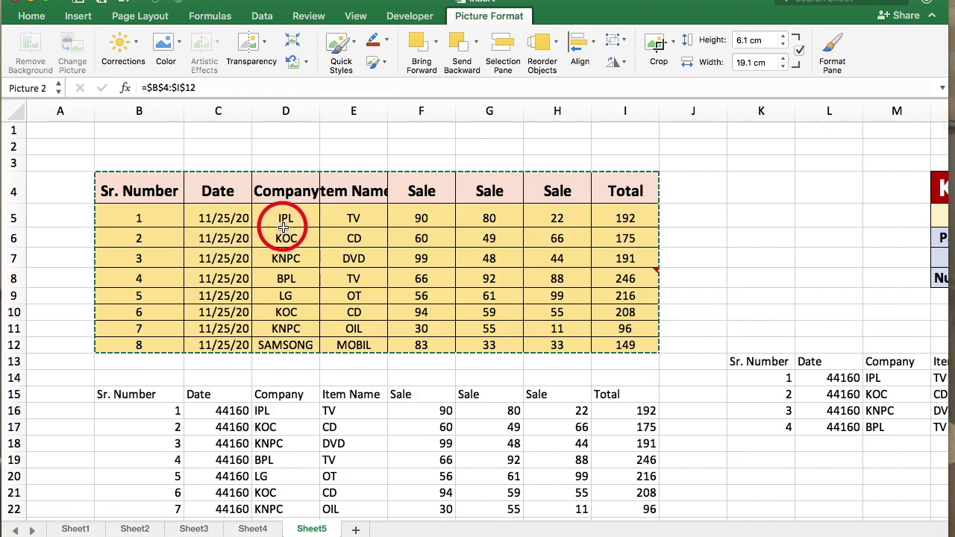
{"action": "scroll", "coordinate": [283, 227], "scroll_direction": "down", "scroll_amount": 20}
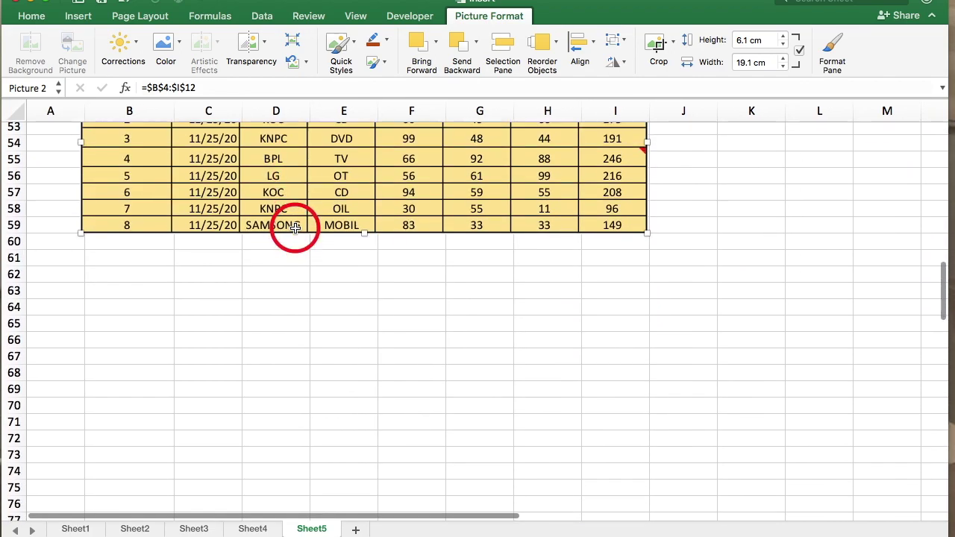
{"action": "scroll", "coordinate": [296, 228], "scroll_direction": "up", "scroll_amount": 4}
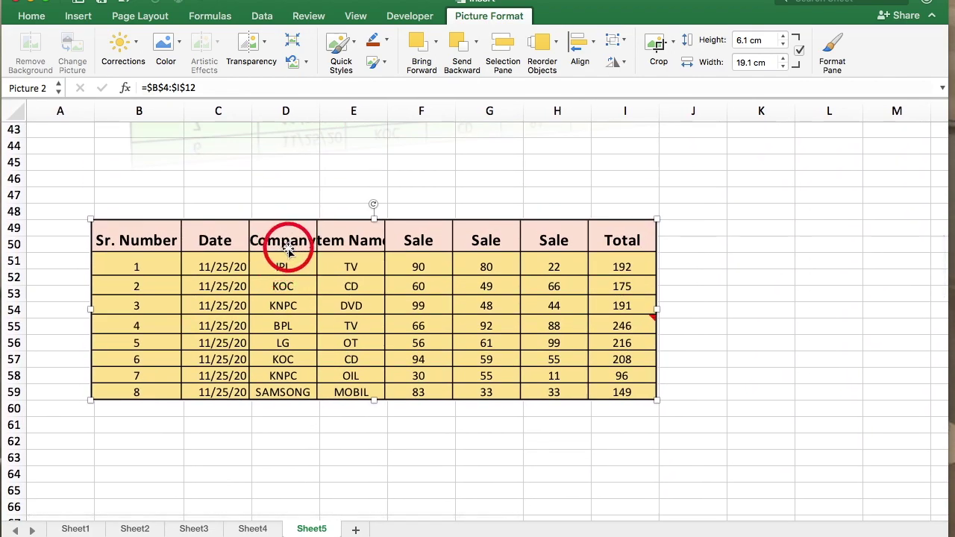
{"action": "scroll", "coordinate": [283, 280], "scroll_direction": "up", "scroll_amount": 6}
{"action": "scroll", "coordinate": [284, 291], "scroll_direction": "up", "scroll_amount": 10}
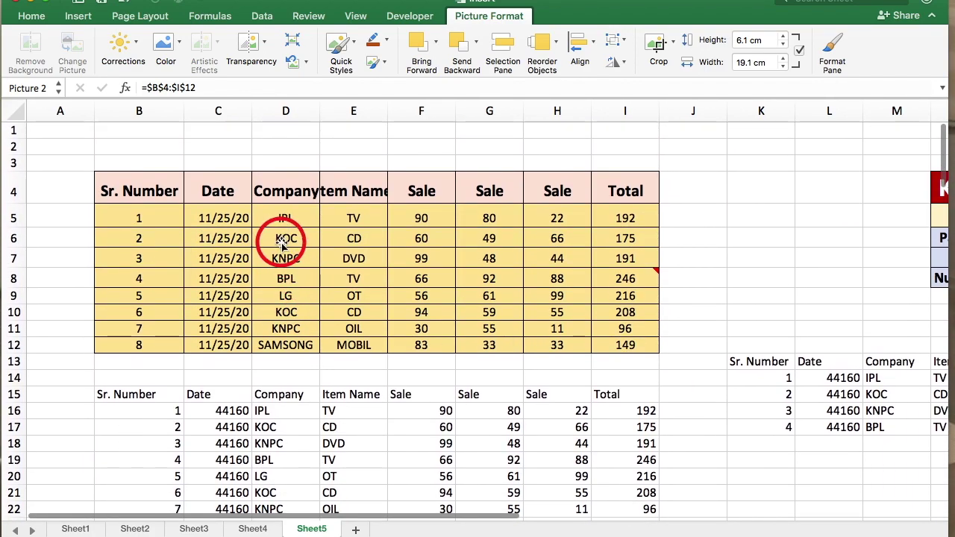
{"action": "left_click", "coordinate": [290, 216]}
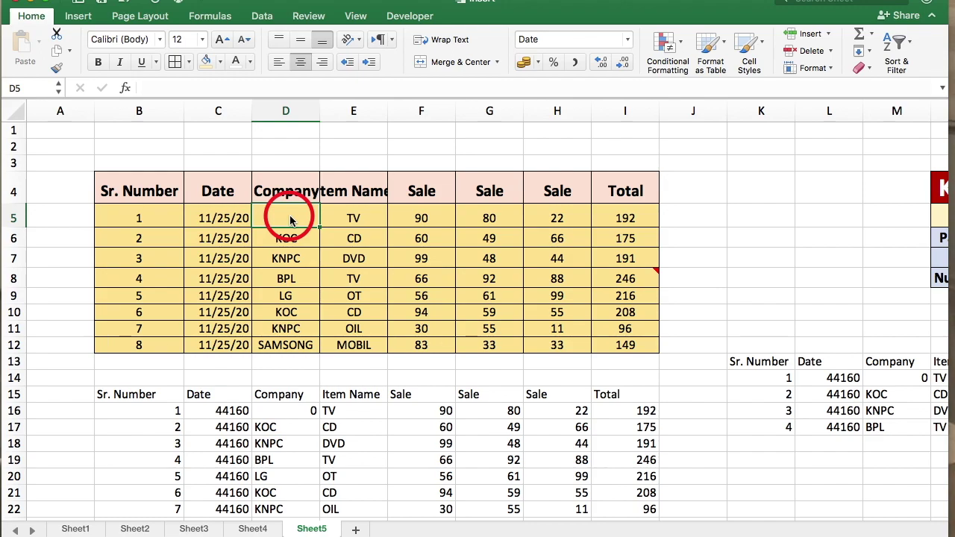
Enter BPL as the D5 company and move the linked picture up into place
{"action": "type", "text": "BPL"}
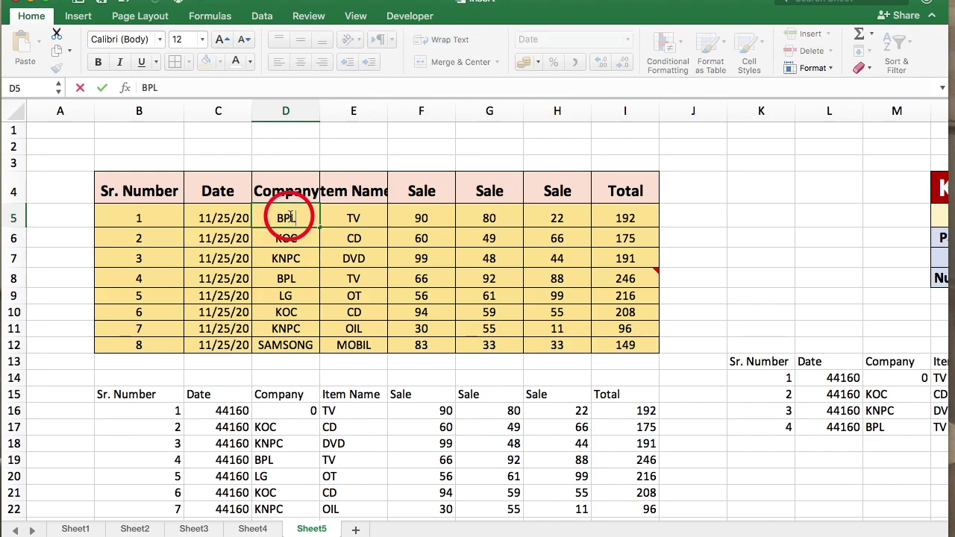
{"action": "key", "text": "Return"}
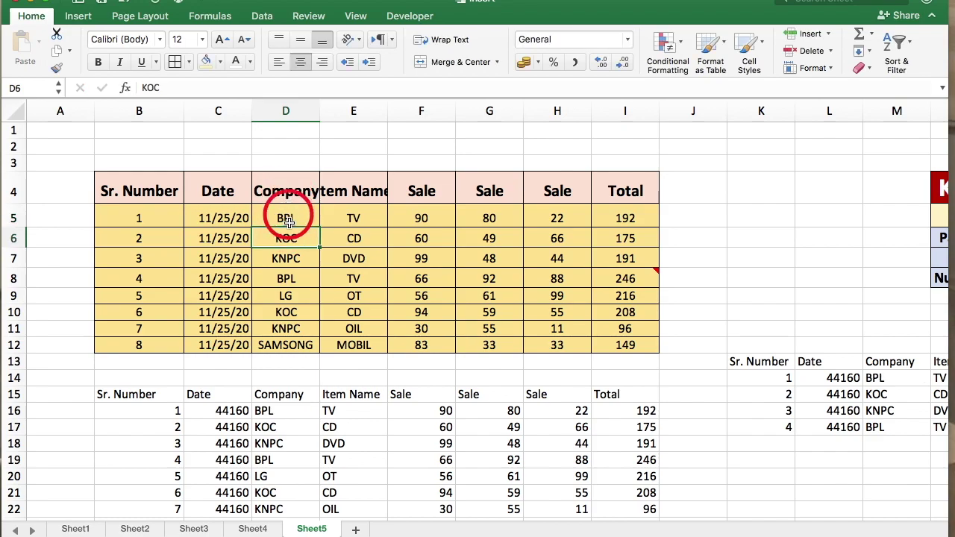
{"action": "scroll", "coordinate": [288, 237], "scroll_direction": "down", "scroll_amount": 5}
{"action": "scroll", "coordinate": [288, 237], "scroll_direction": "down", "scroll_amount": 10}
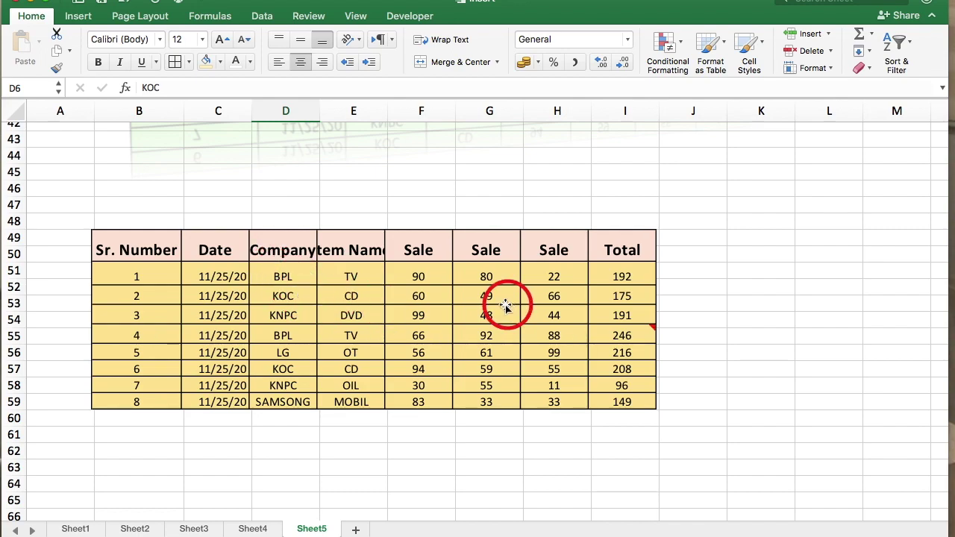
{"action": "left_click", "coordinate": [626, 257]}
{"action": "left_click_drag", "start_coordinate": [626, 258], "coordinate": [617, 224]}
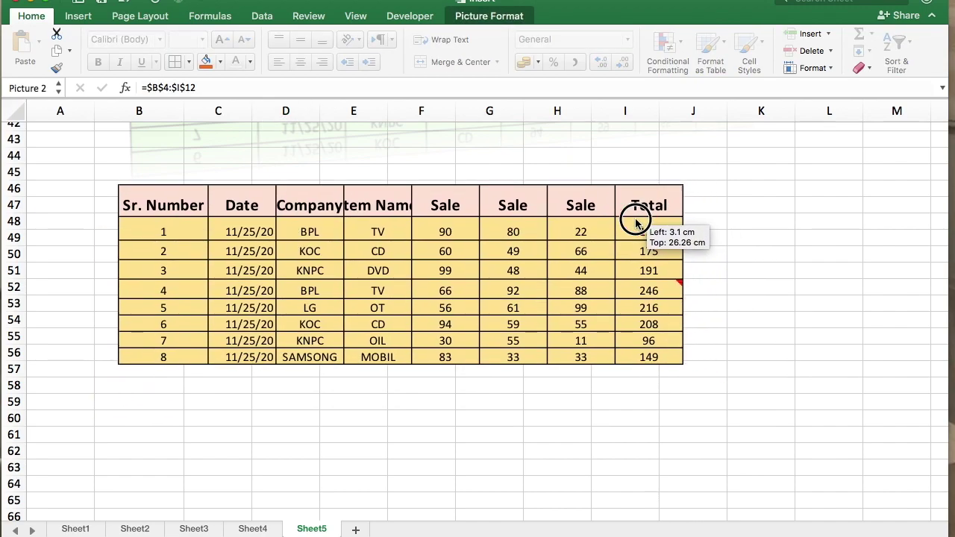
{"action": "left_click_drag", "start_coordinate": [618, 223], "coordinate": [608, 219]}
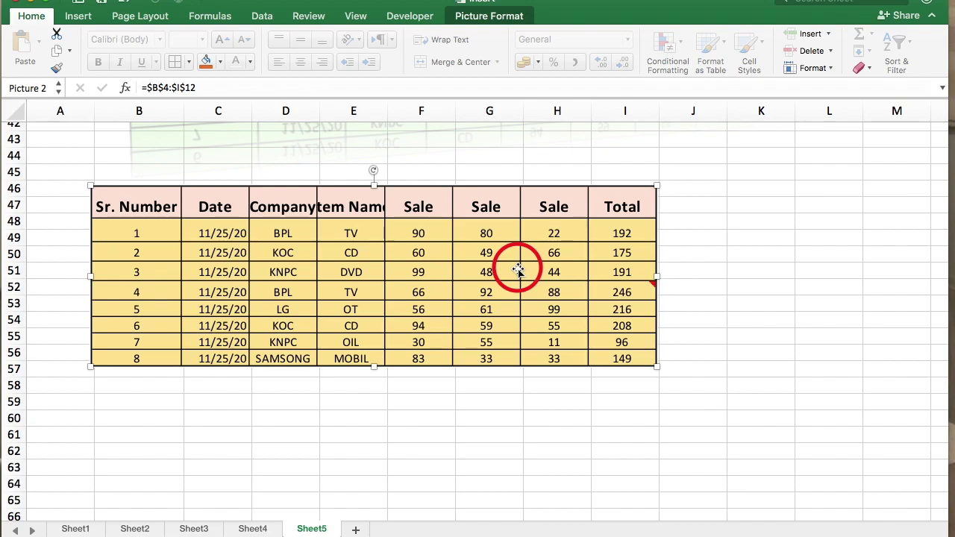
Copy the sales table B4:I12
{"action": "scroll", "coordinate": [518, 270], "scroll_direction": "up", "scroll_amount": 3}
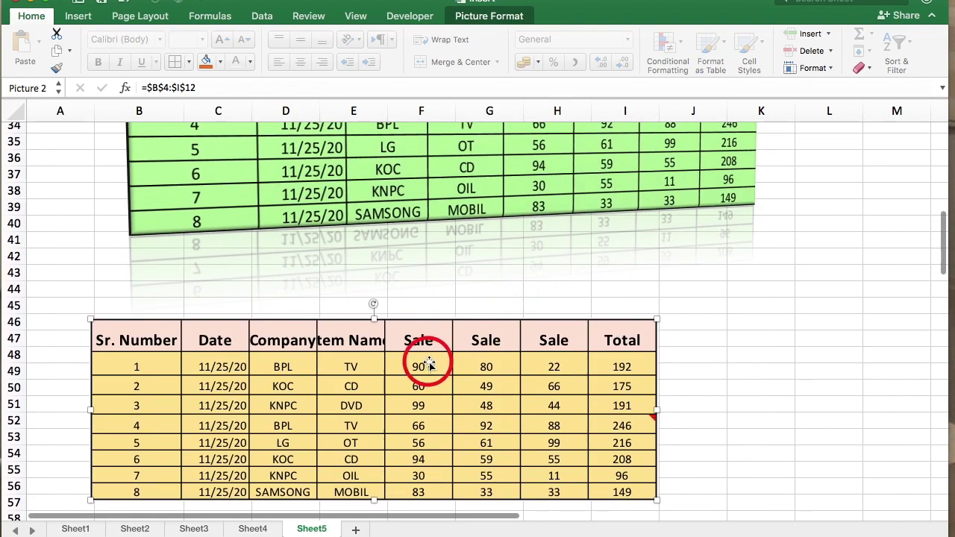
{"action": "scroll", "coordinate": [435, 358], "scroll_direction": "up", "scroll_amount": 5}
{"action": "scroll", "coordinate": [434, 358], "scroll_direction": "up", "scroll_amount": 5}
{"action": "scroll", "coordinate": [426, 356], "scroll_direction": "up", "scroll_amount": 1}
{"action": "mouse_move", "coordinate": [139, 192]}
{"action": "left_mouse_down"}
{"action": "mouse_move", "coordinate": [329, 222]}
{"action": "mouse_move", "coordinate": [626, 344]}
{"action": "left_mouse_up"}
{"action": "left_click", "coordinate": [39, 59]}
{"action": "left_click", "coordinate": [56, 50]}
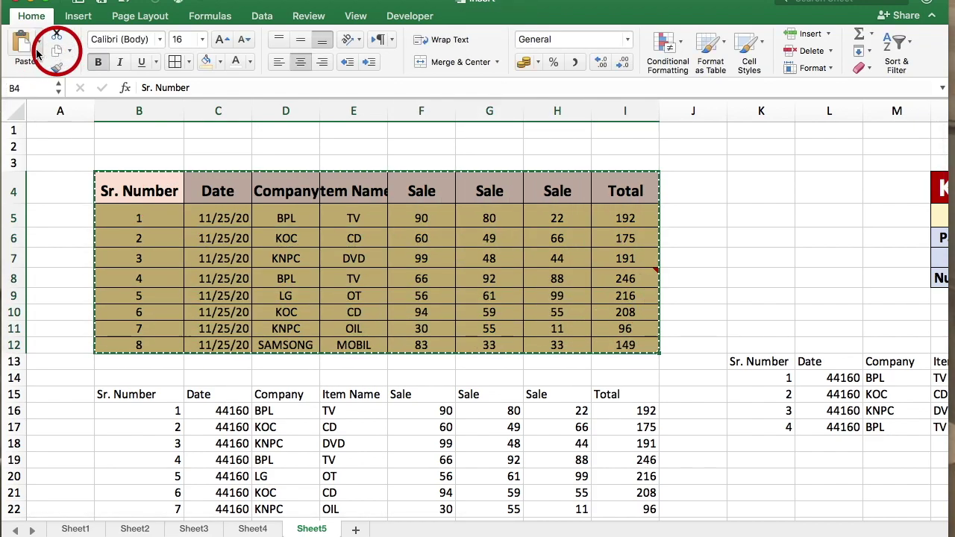
{"action": "left_click", "coordinate": [38, 47]}
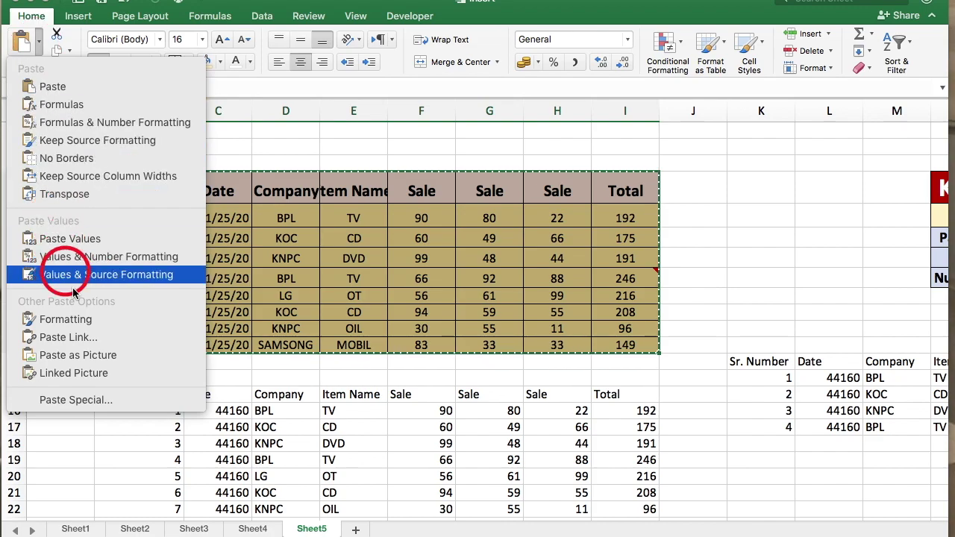
{"action": "left_click", "coordinate": [97, 401]}
{"action": "left_click", "coordinate": [312, 220]}
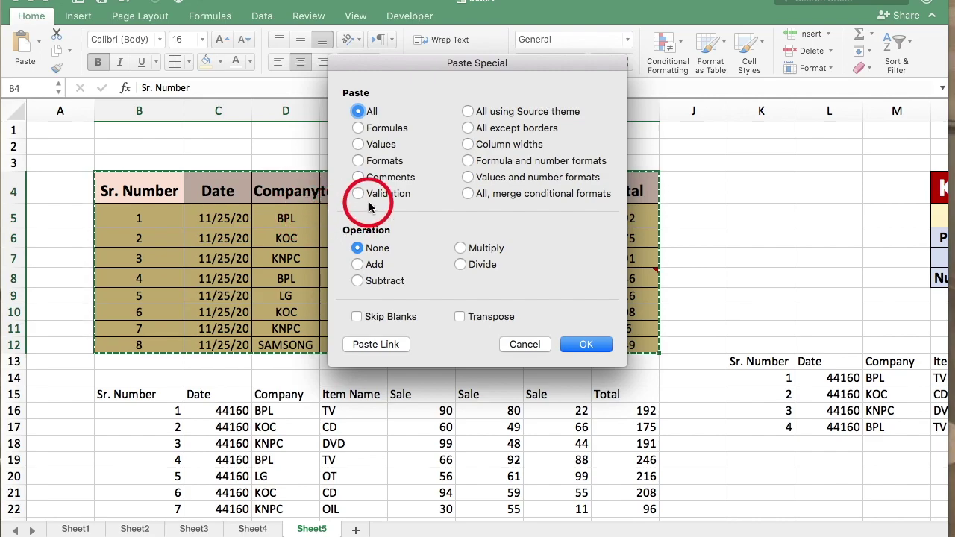
{"action": "left_click", "coordinate": [524, 346]}
{"action": "left_click", "coordinate": [530, 371]}
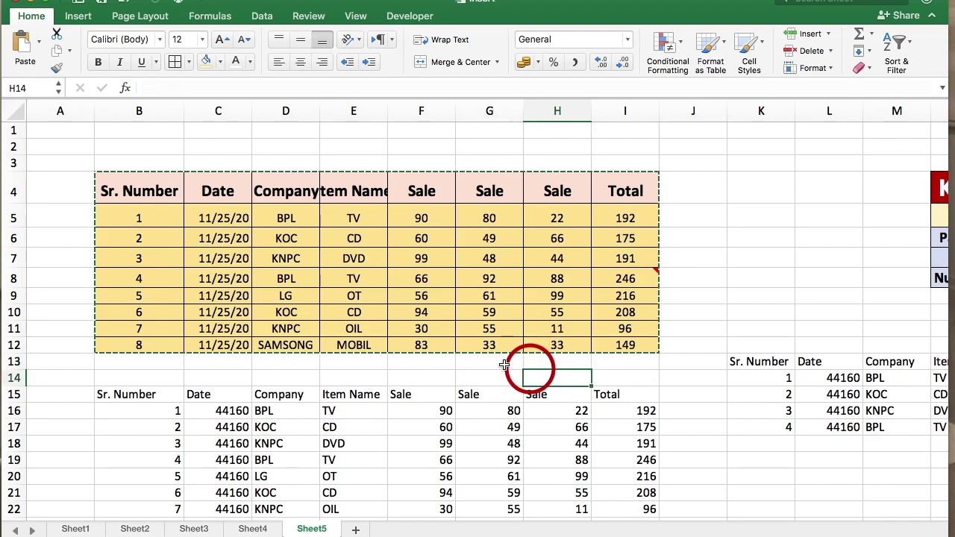
{"action": "double_click", "coordinate": [504, 364]}
Go to the Kuwait New Low table and select its Age Between cells, ending on O6
{"action": "scroll", "coordinate": [439, 341], "scroll_direction": "right", "scroll_amount": 15}
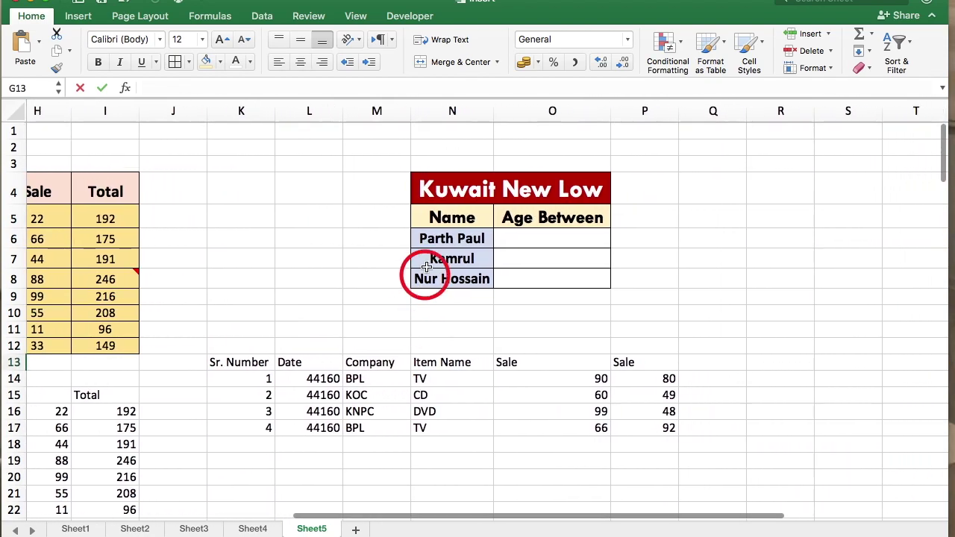
{"action": "scroll", "coordinate": [424, 221], "scroll_direction": "down", "scroll_amount": 1}
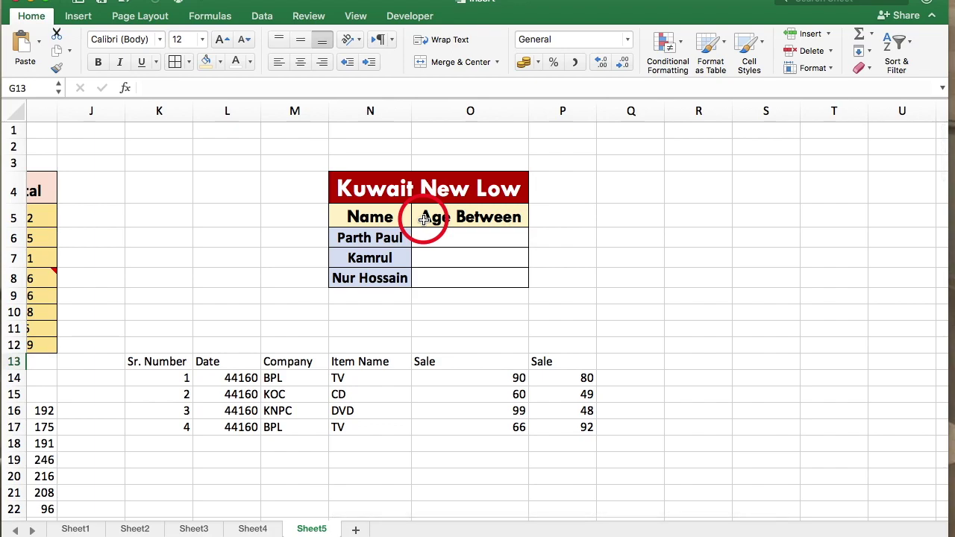
{"action": "left_click", "coordinate": [387, 190]}
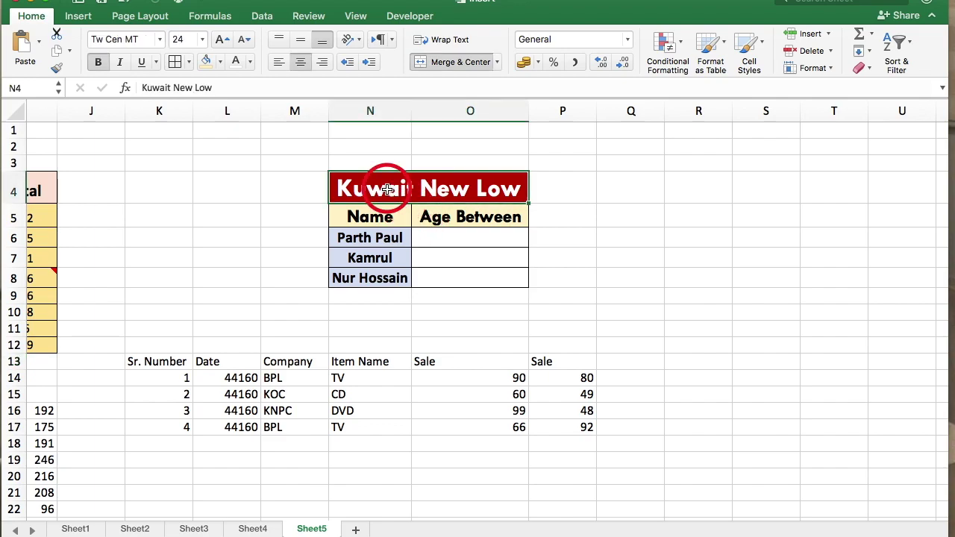
{"action": "left_click", "coordinate": [444, 238]}
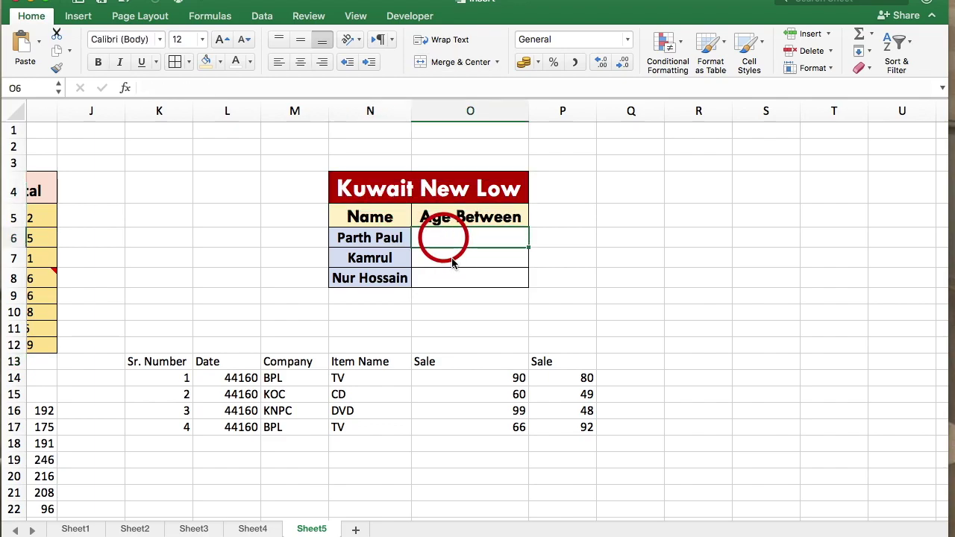
{"action": "left_click", "coordinate": [451, 279]}
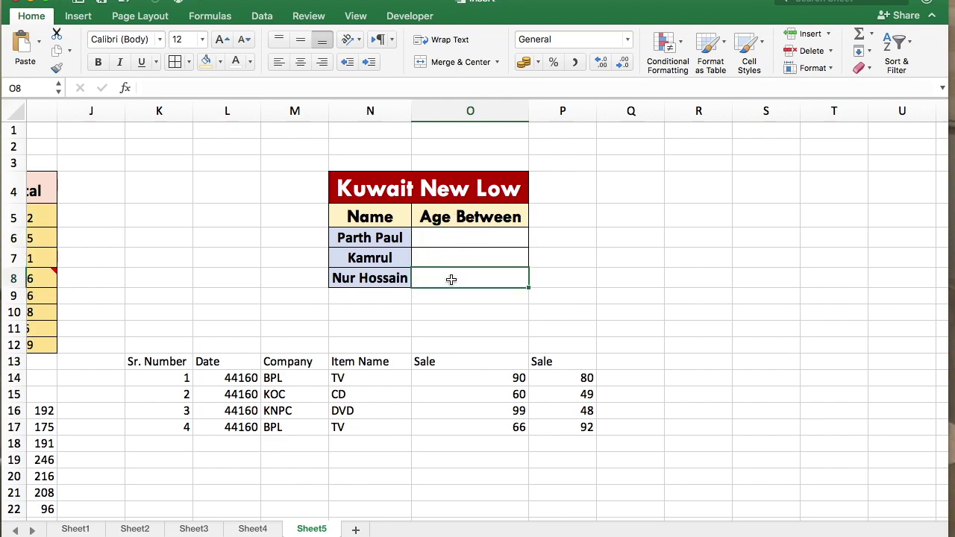
{"action": "left_click", "coordinate": [446, 239]}
{"action": "left_click", "coordinate": [451, 276]}
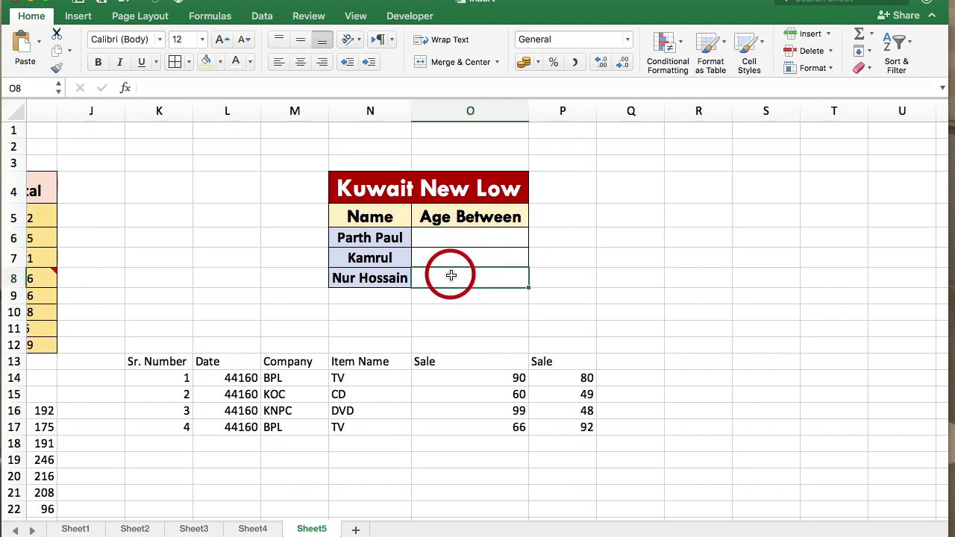
{"action": "left_click", "coordinate": [453, 239]}
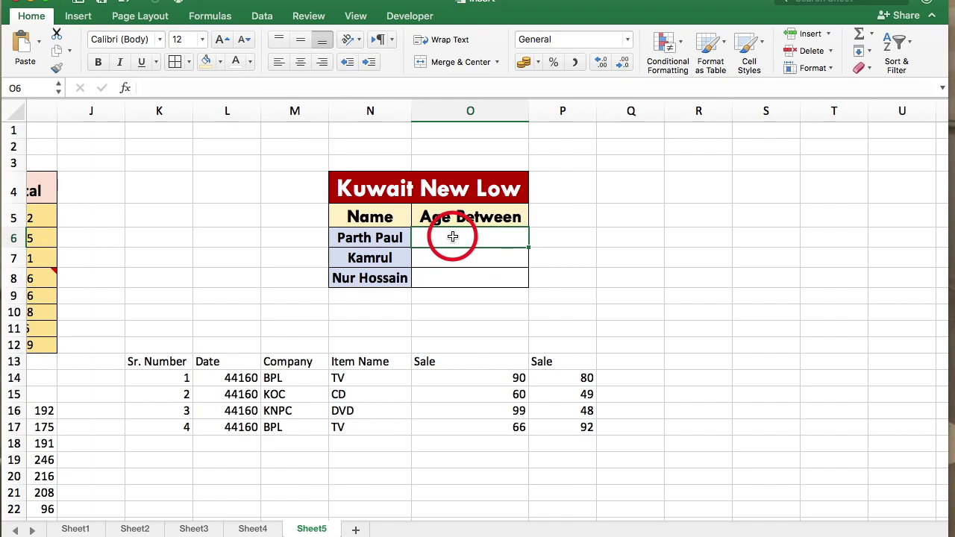
{"action": "left_click", "coordinate": [455, 255]}
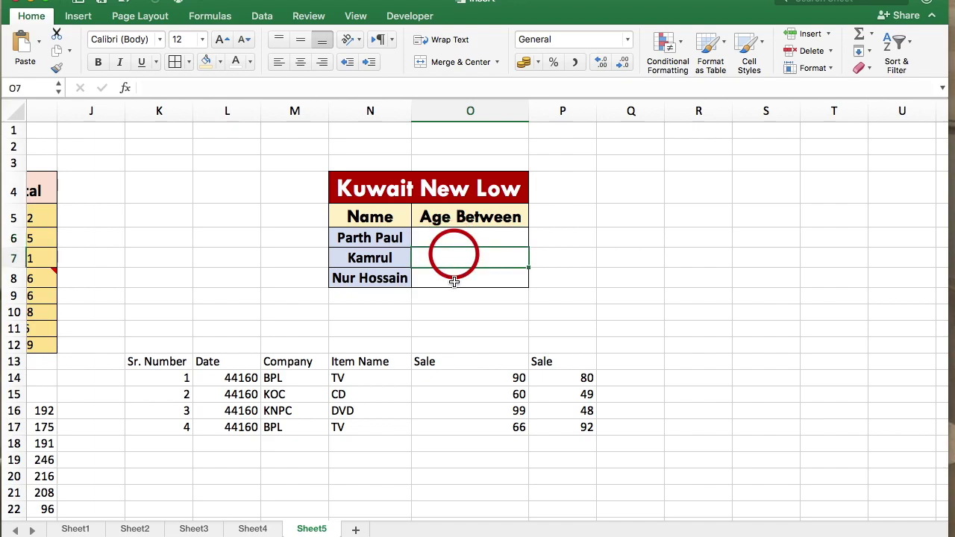
{"action": "left_click", "coordinate": [455, 279]}
{"action": "left_click", "coordinate": [453, 236]}
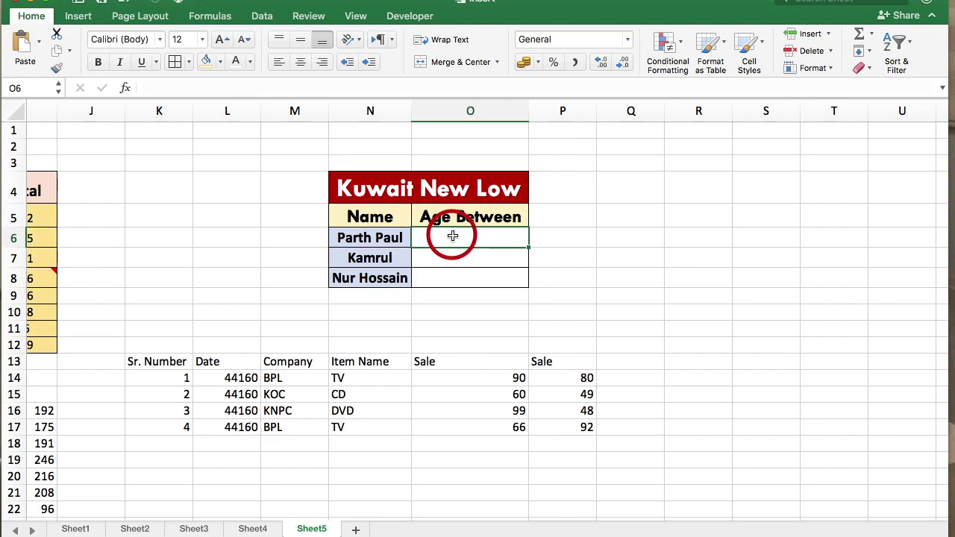
Enter 60 in O6 and 90 in O7, then select O6:O8
{"action": "type", "text": "60"}
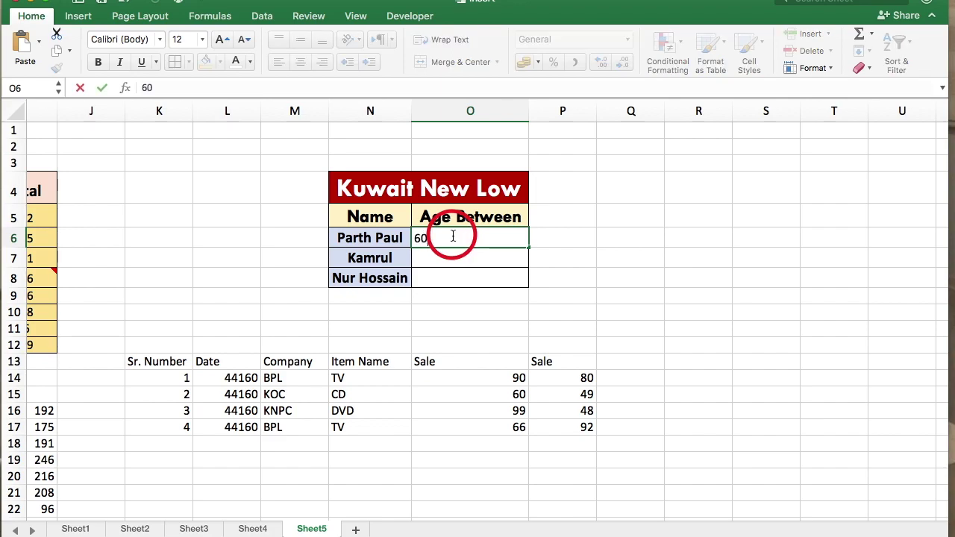
{"action": "key", "text": "Return"}
{"action": "type", "text": "90"}
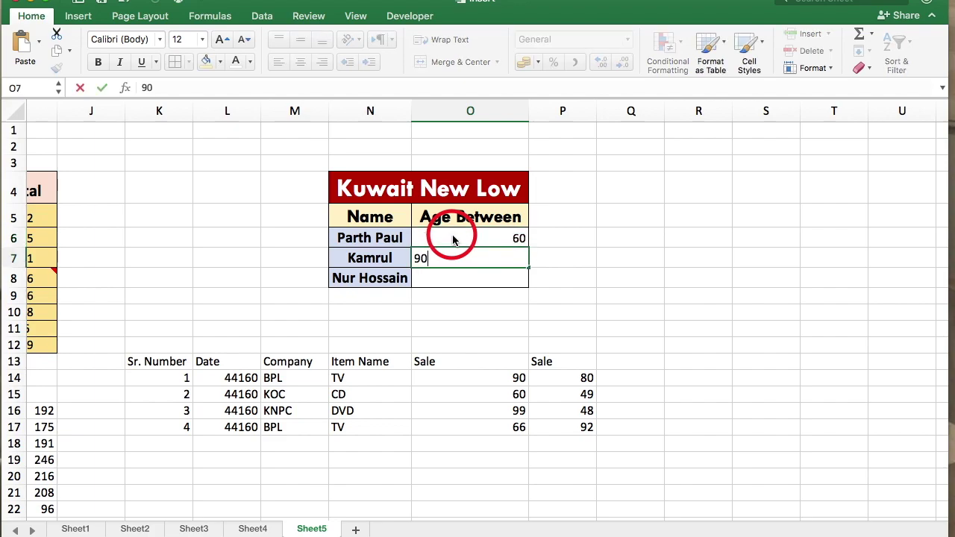
{"action": "key", "text": "Return"}
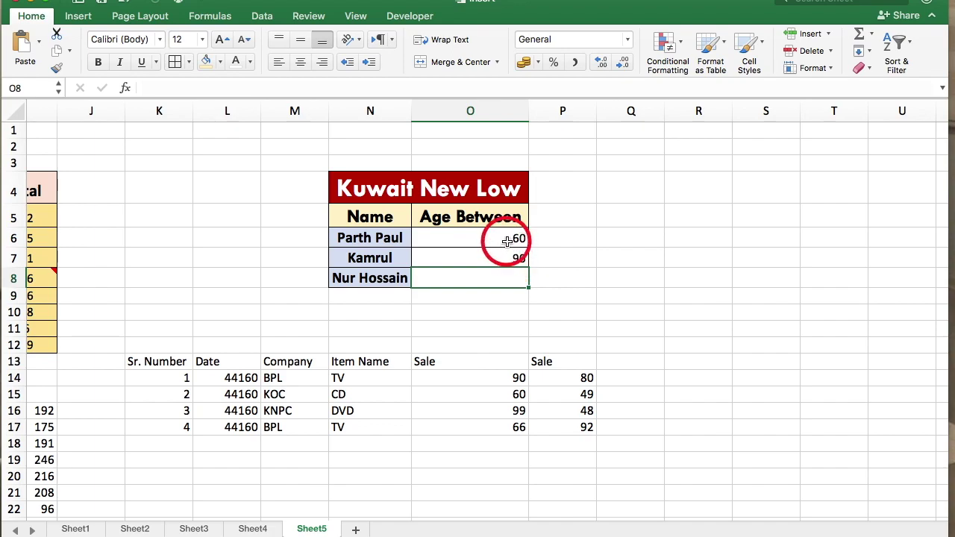
{"action": "left_click", "coordinate": [506, 241]}
{"action": "left_click_drag", "start_coordinate": [507, 241], "coordinate": [508, 274]}
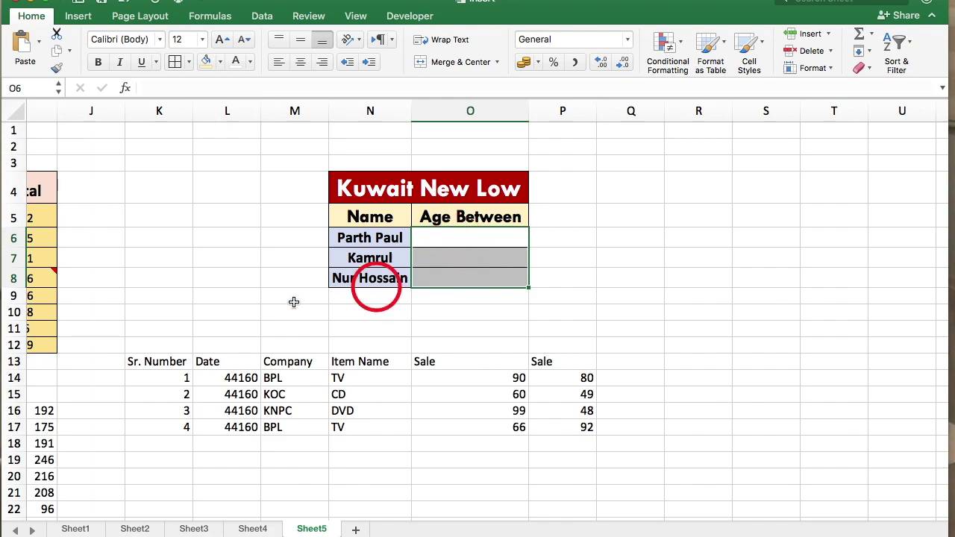
Clear all contents and formatting from the linked table copy in K13:P18
{"action": "mouse_move", "coordinate": [129, 361]}
{"action": "left_mouse_down"}
{"action": "mouse_move", "coordinate": [331, 366]}
{"action": "mouse_move", "coordinate": [566, 441]}
{"action": "left_mouse_up"}
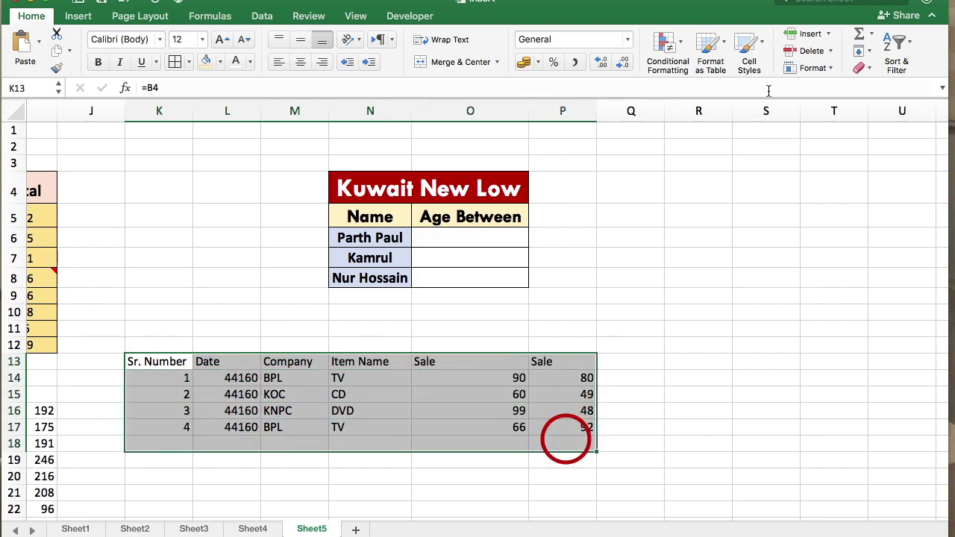
{"action": "left_click", "coordinate": [867, 67]}
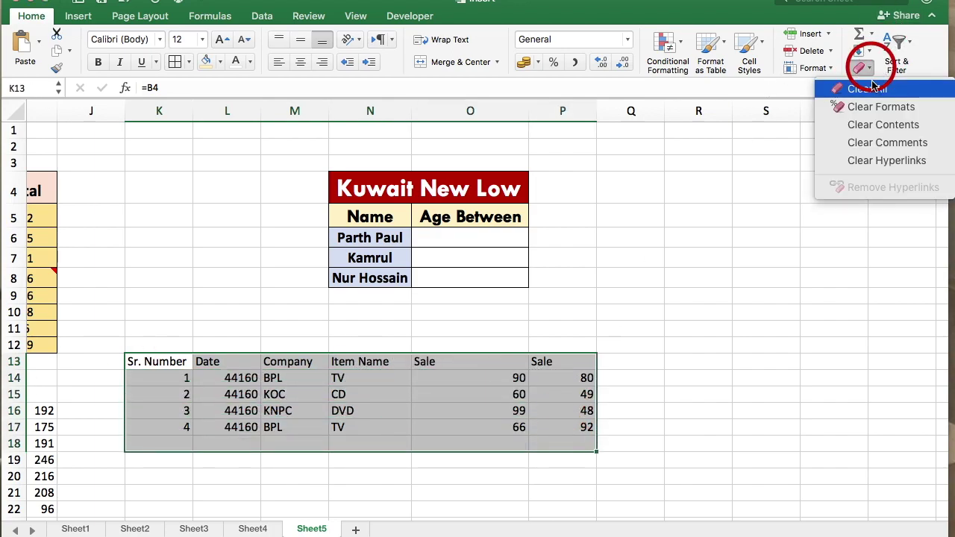
{"action": "left_click", "coordinate": [867, 88]}
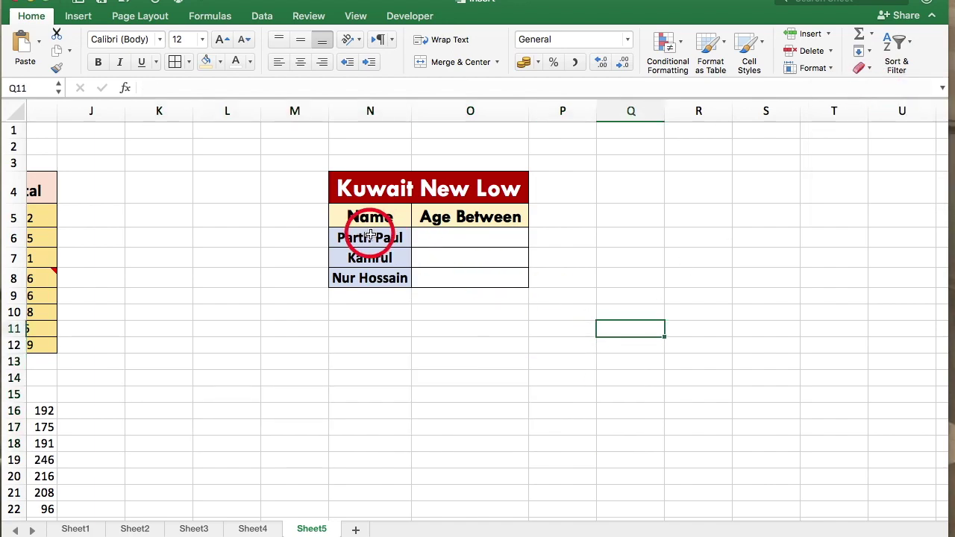
{"action": "left_click_drag", "start_coordinate": [446, 243], "coordinate": [481, 281]}
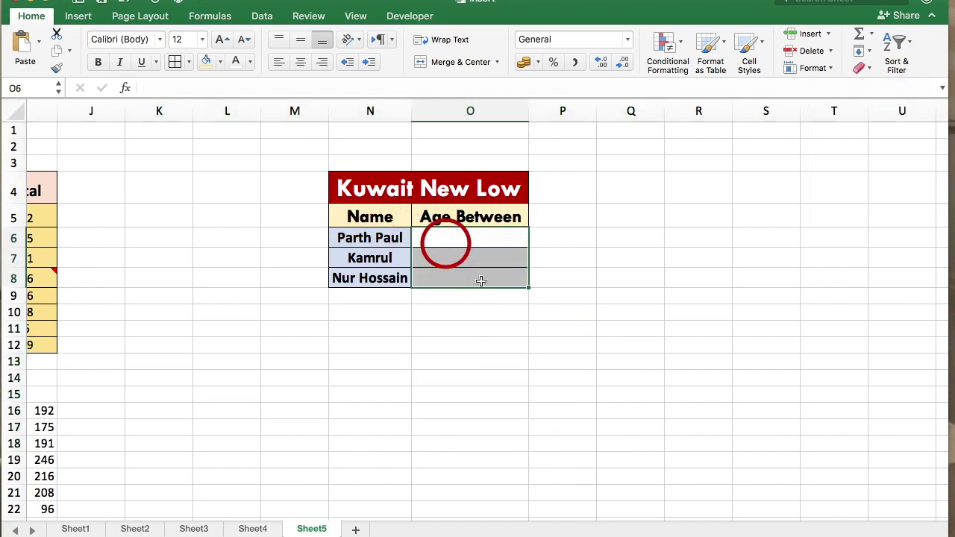
Add a data validation rule to O6:O8 allowing whole numbers between 18 and 60
{"action": "left_click", "coordinate": [263, 16]}
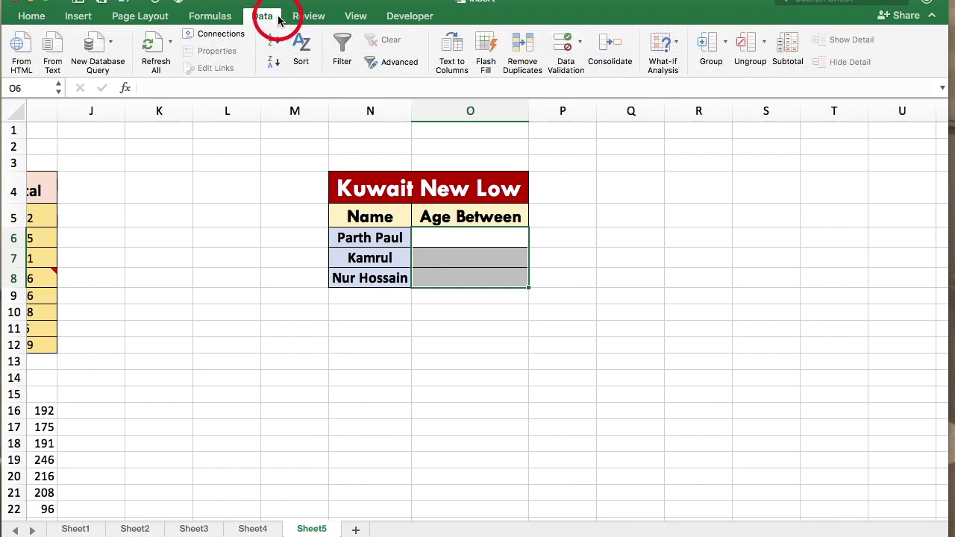
{"action": "left_click", "coordinate": [580, 46]}
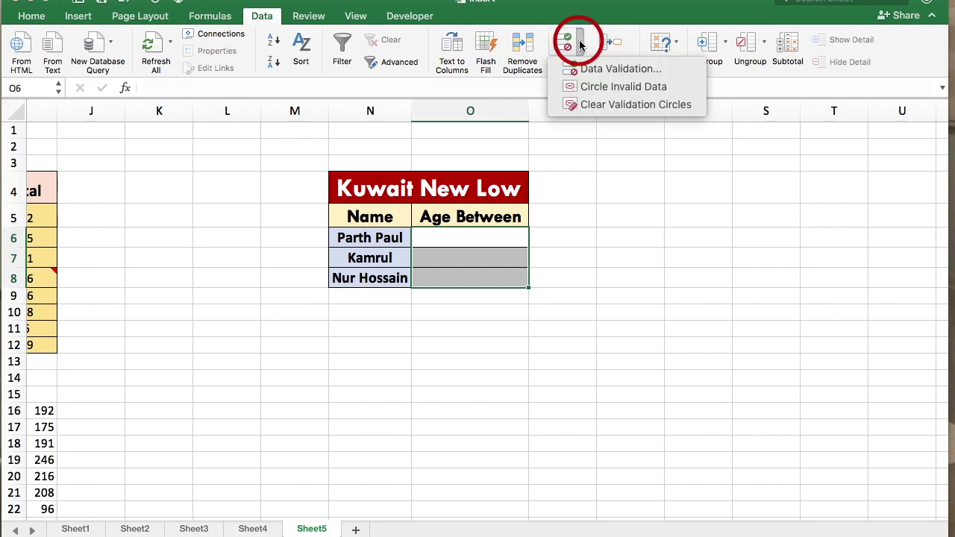
{"action": "left_click", "coordinate": [637, 72]}
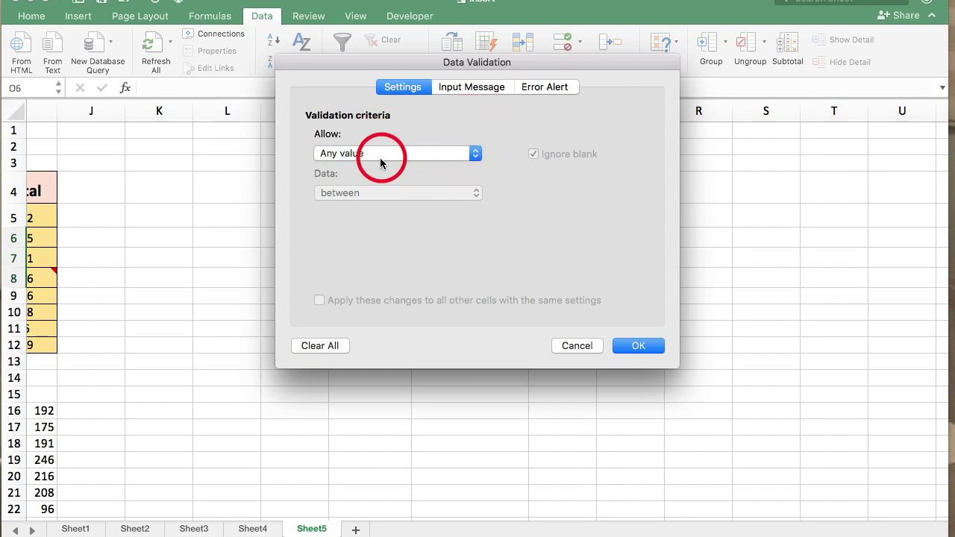
{"action": "left_click", "coordinate": [474, 154]}
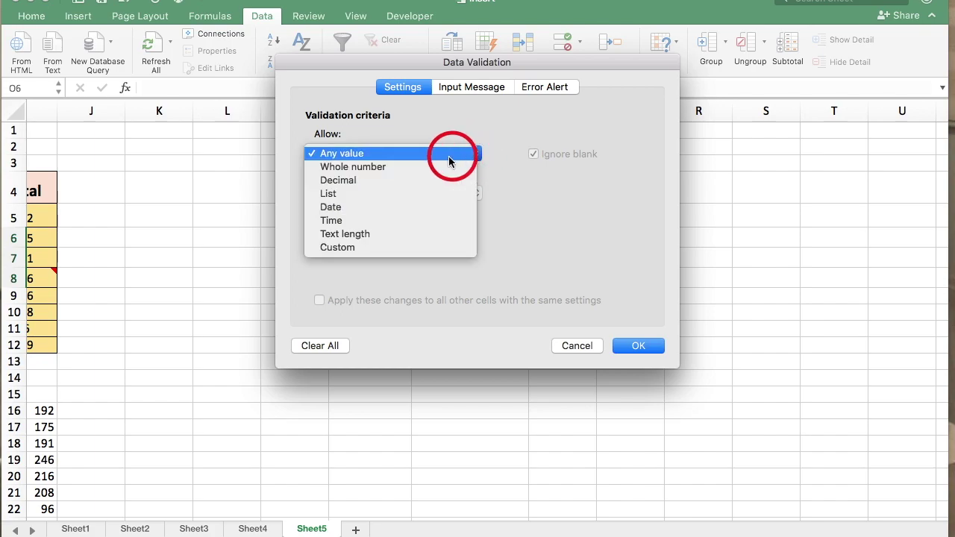
{"action": "left_click", "coordinate": [422, 168]}
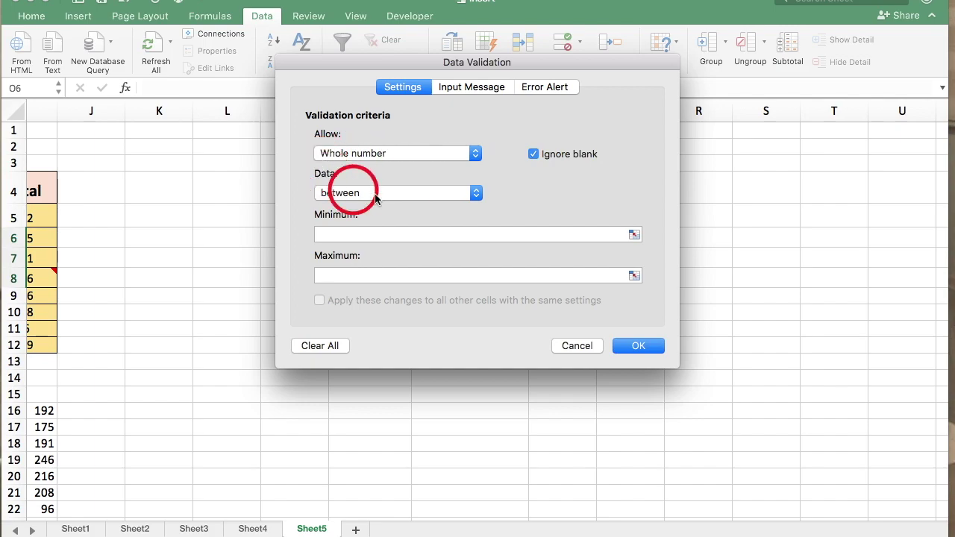
{"action": "left_click", "coordinate": [476, 194]}
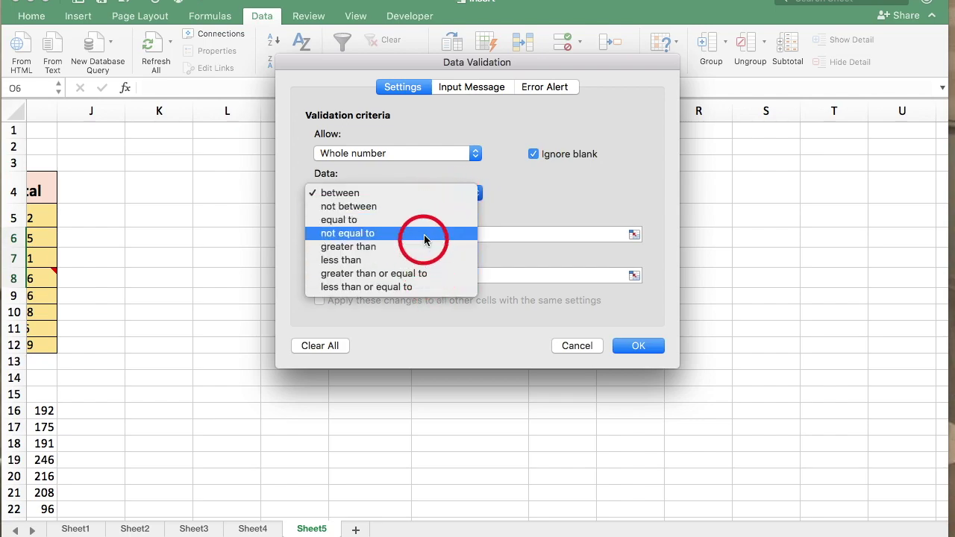
{"action": "left_click", "coordinate": [365, 195]}
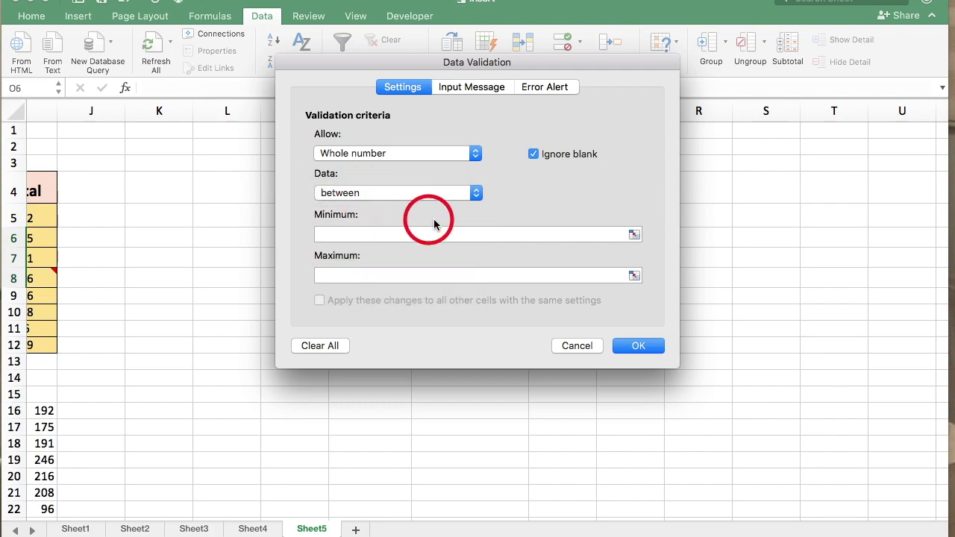
{"action": "left_click", "coordinate": [347, 234]}
{"action": "type", "text": "18"}
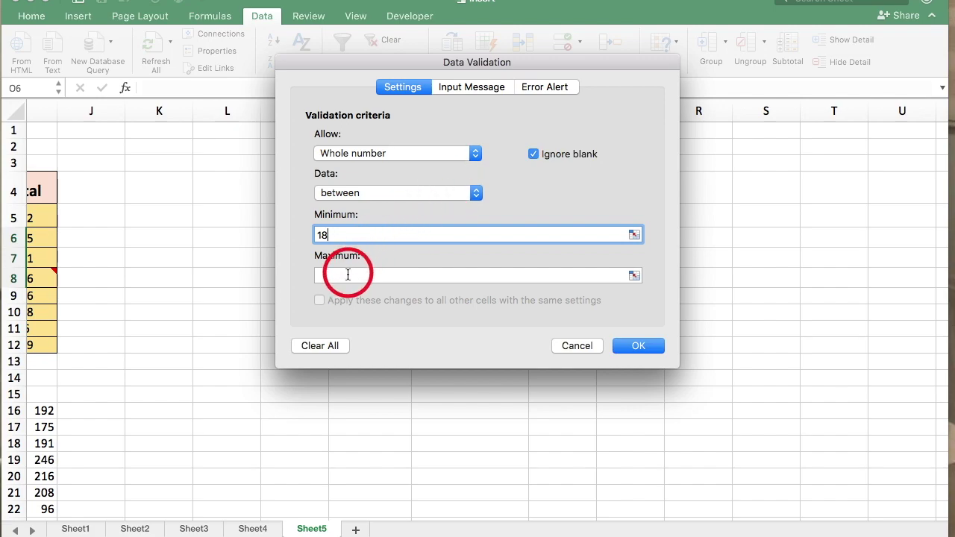
{"action": "left_click", "coordinate": [342, 275]}
{"action": "type", "text": "60"}
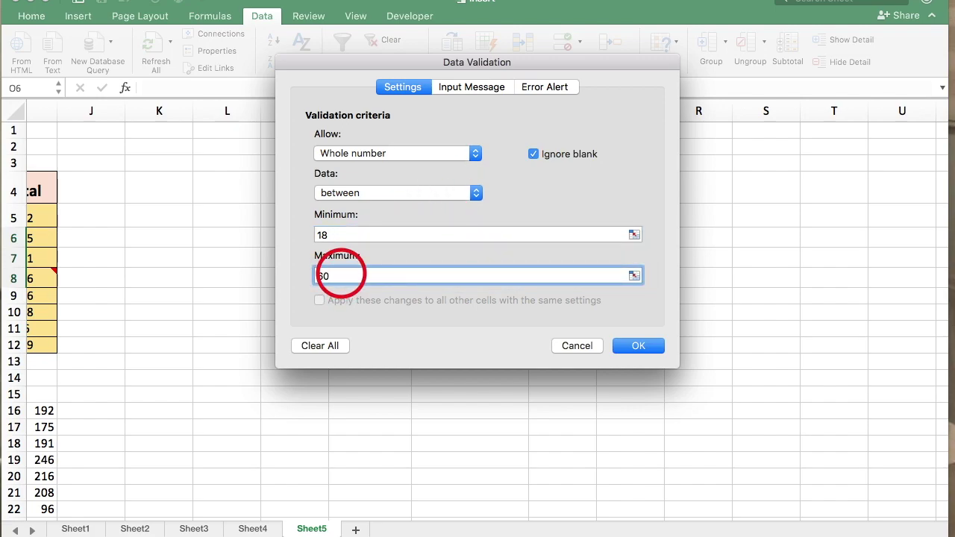
{"action": "left_click", "coordinate": [640, 347]}
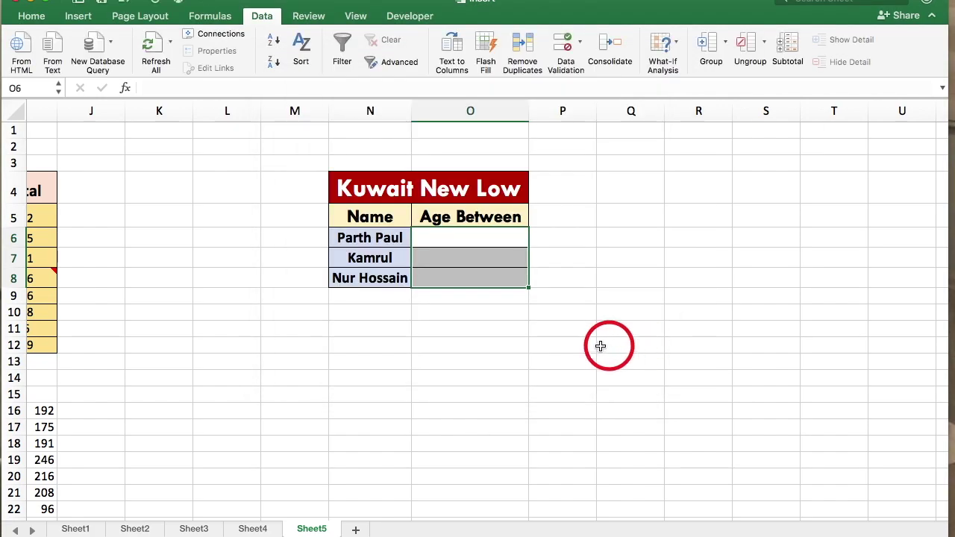
{"action": "left_click", "coordinate": [483, 345]}
{"action": "left_click", "coordinate": [443, 239]}
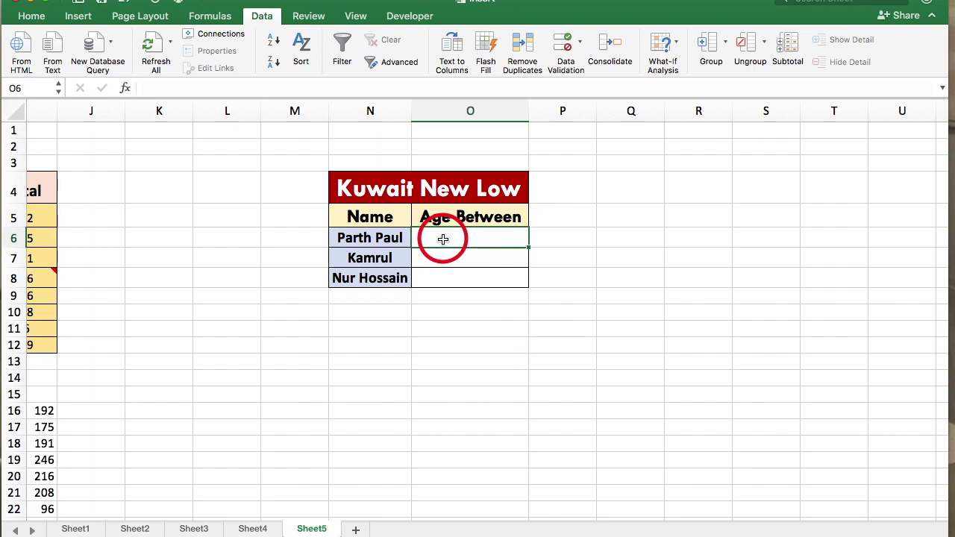
{"action": "type", "text": "60"}
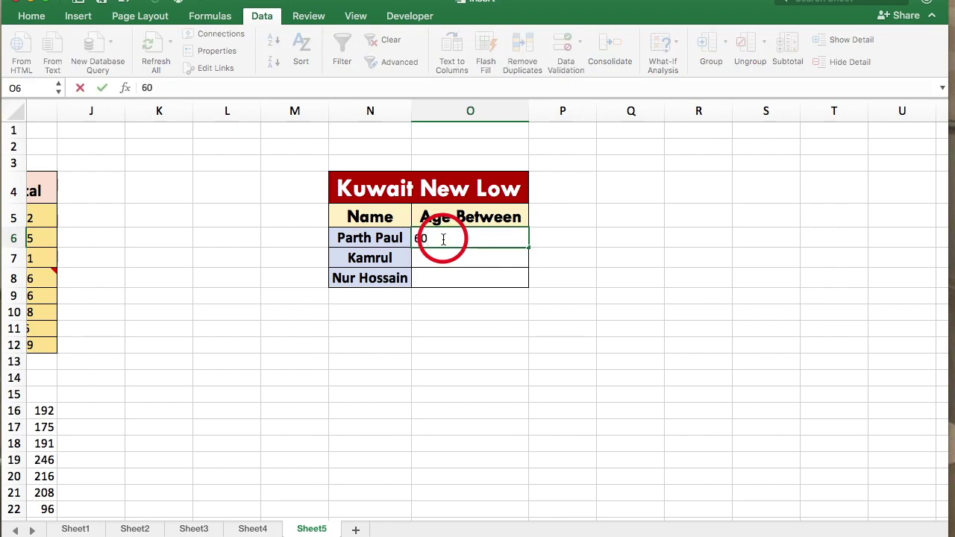
{"action": "key", "text": "Return"}
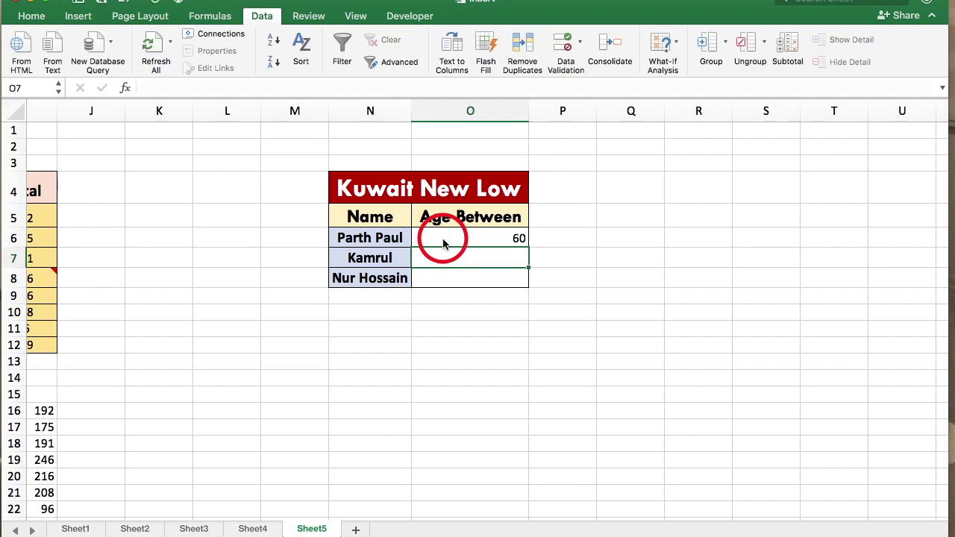
{"action": "left_click", "coordinate": [460, 240]}
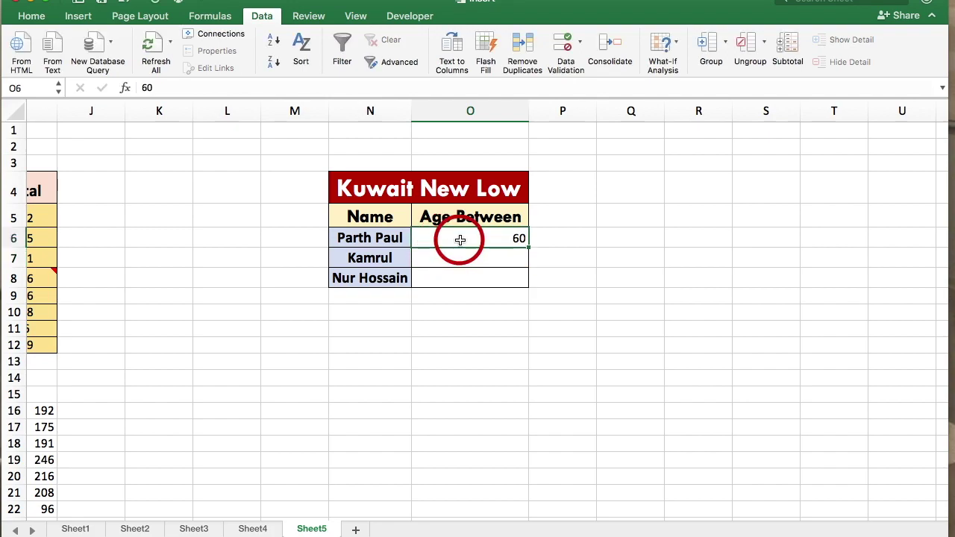
{"action": "key", "text": "Delete"}
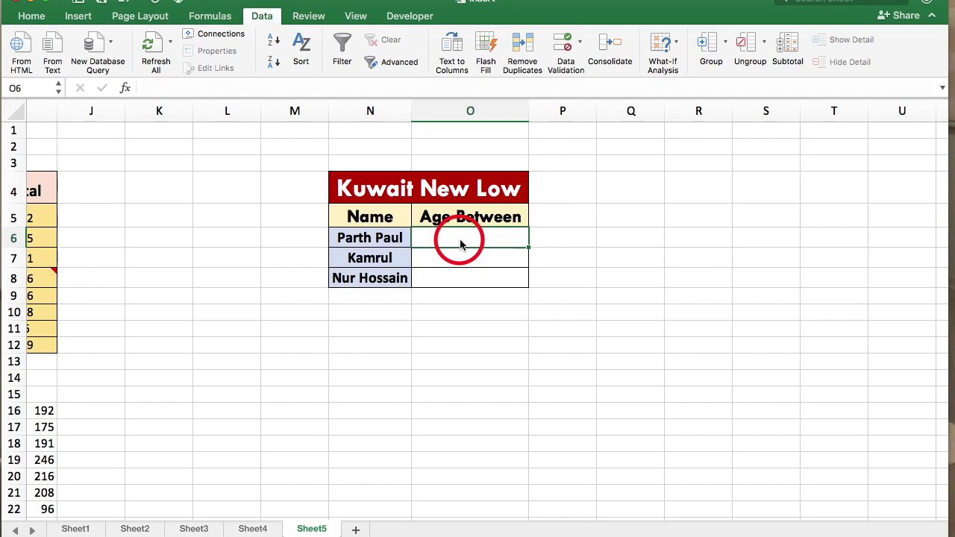
{"action": "type", "text": "61"}
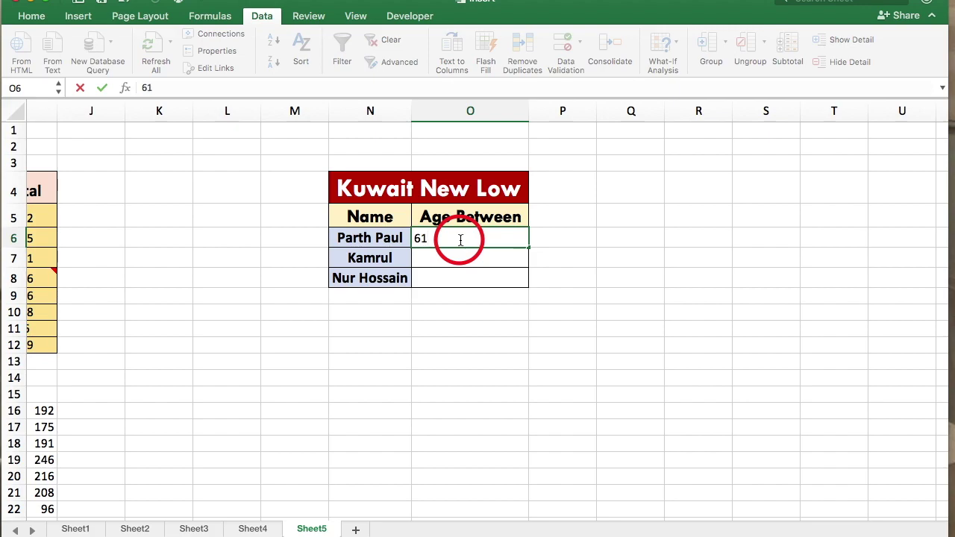
{"action": "key", "text": "Return"}
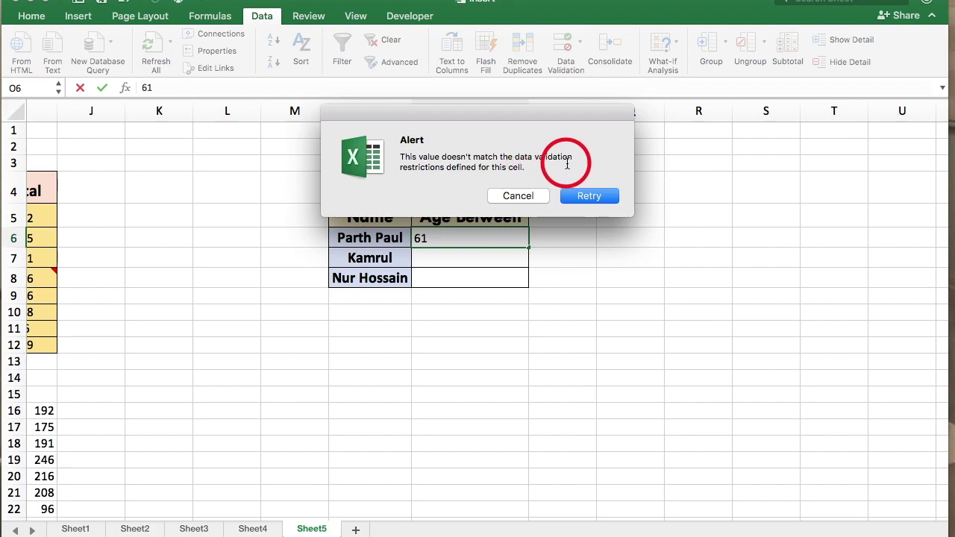
{"action": "left_click", "coordinate": [524, 197]}
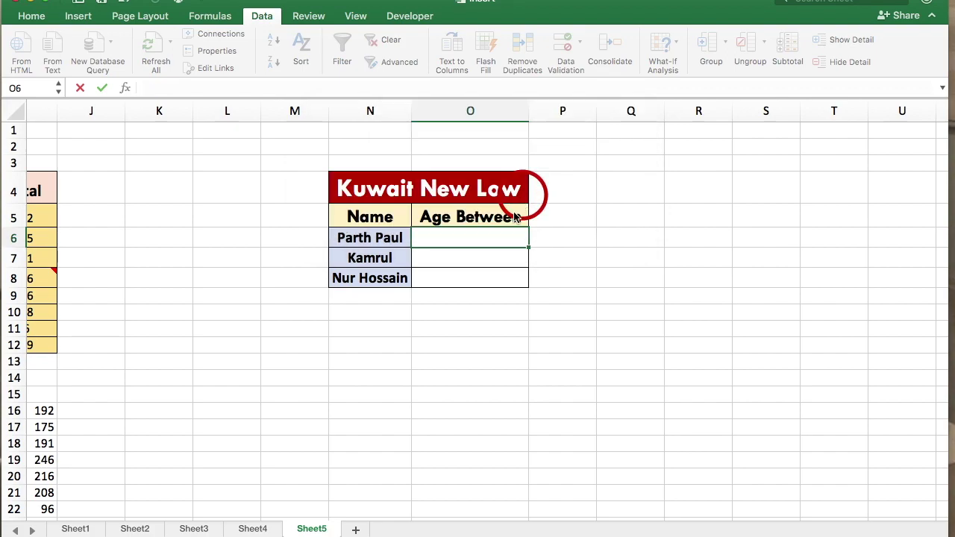
{"action": "left_click", "coordinate": [485, 260]}
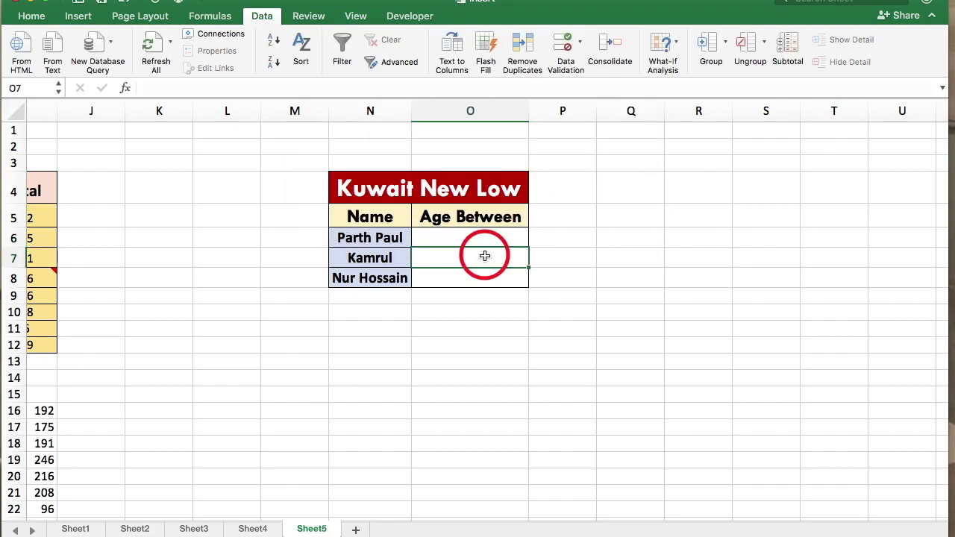
{"action": "left_click", "coordinate": [441, 240]}
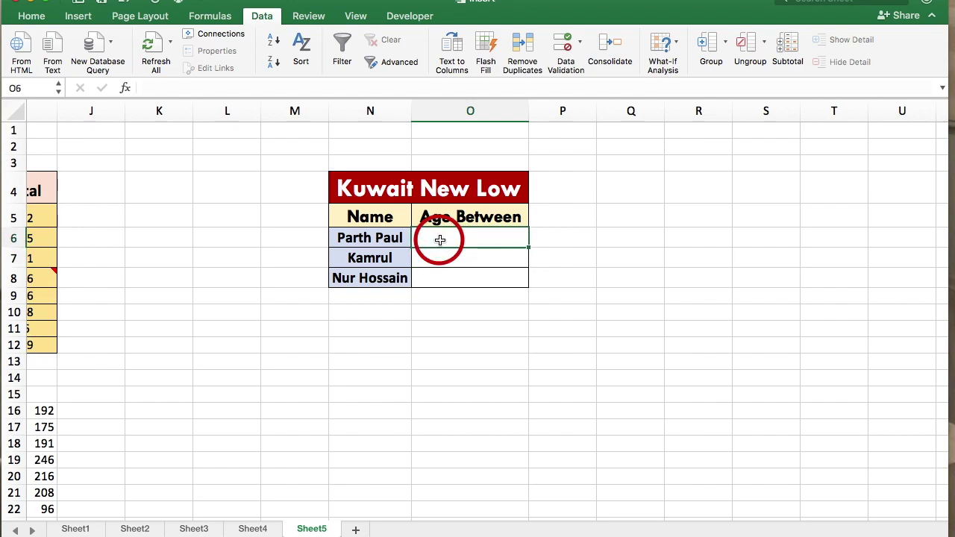
{"action": "left_click", "coordinate": [450, 274]}
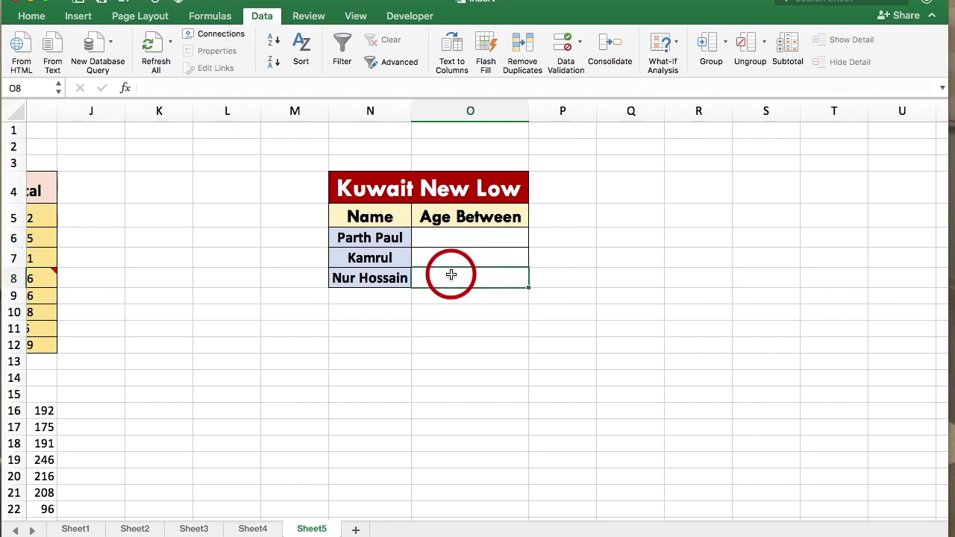
{"action": "type", "text": "17"}
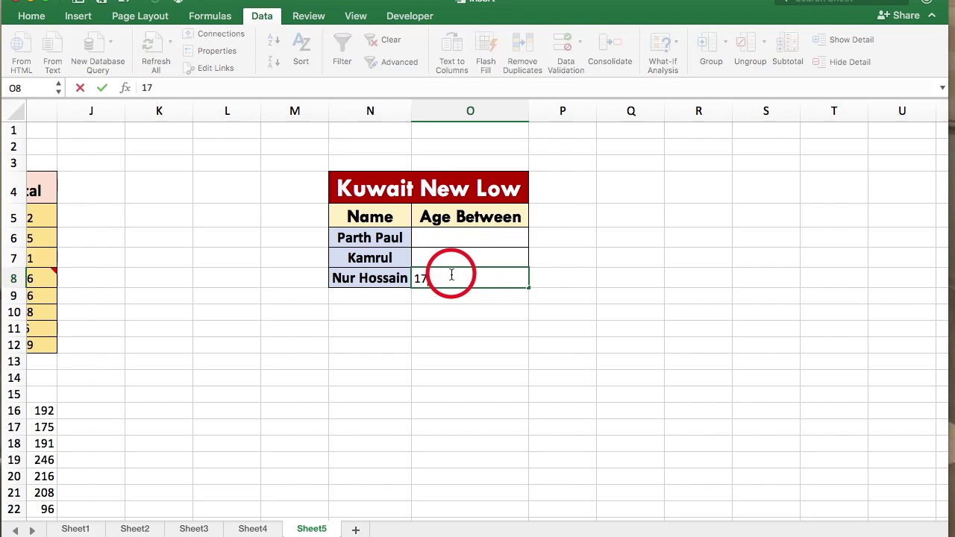
{"action": "key", "text": "Return"}
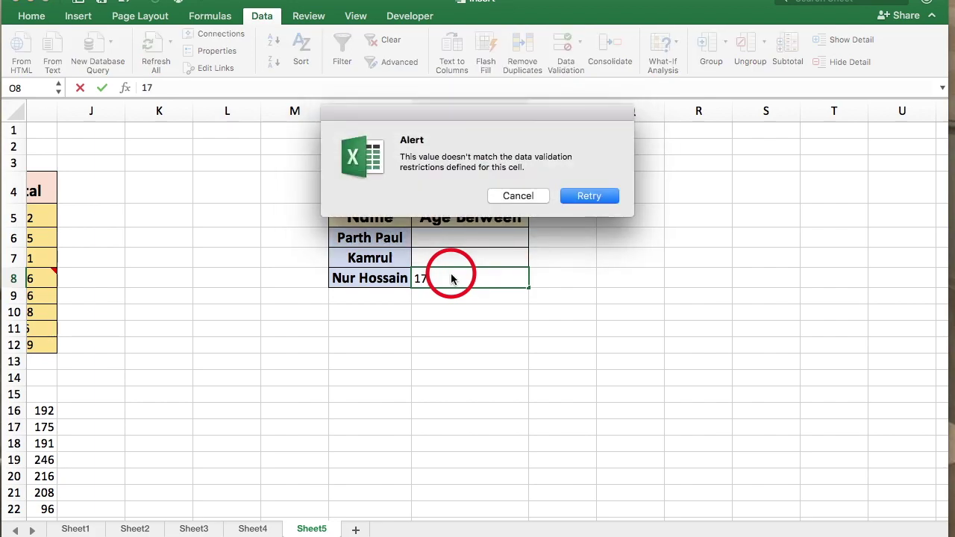
{"action": "left_click", "coordinate": [525, 202]}
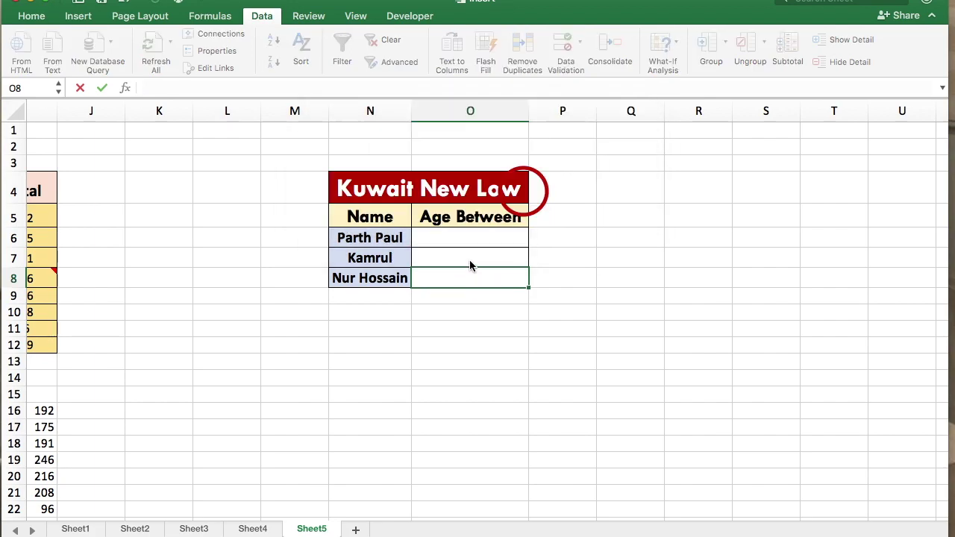
{"action": "left_click", "coordinate": [445, 282]}
{"action": "type", "text": "1"}
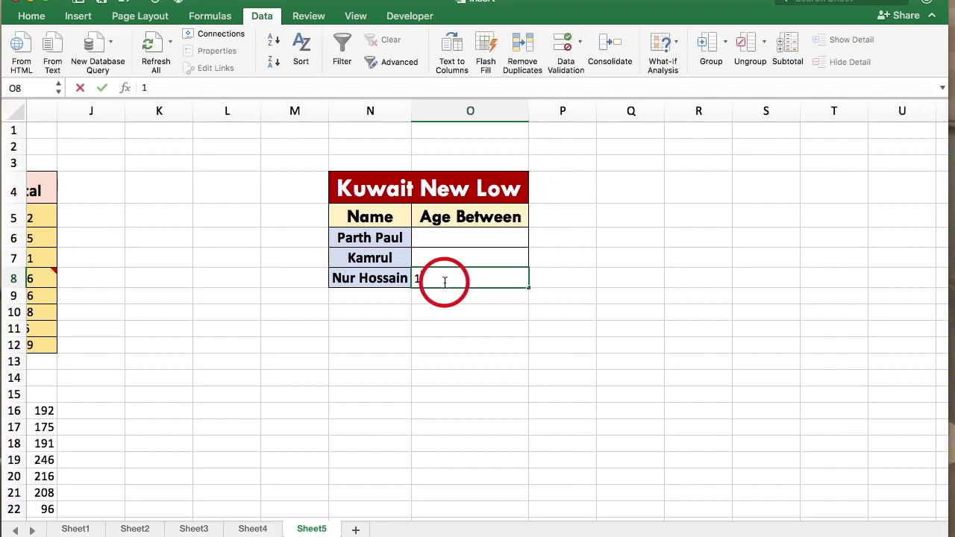
{"action": "type", "text": "8"}
{"action": "key", "text": "Return"}
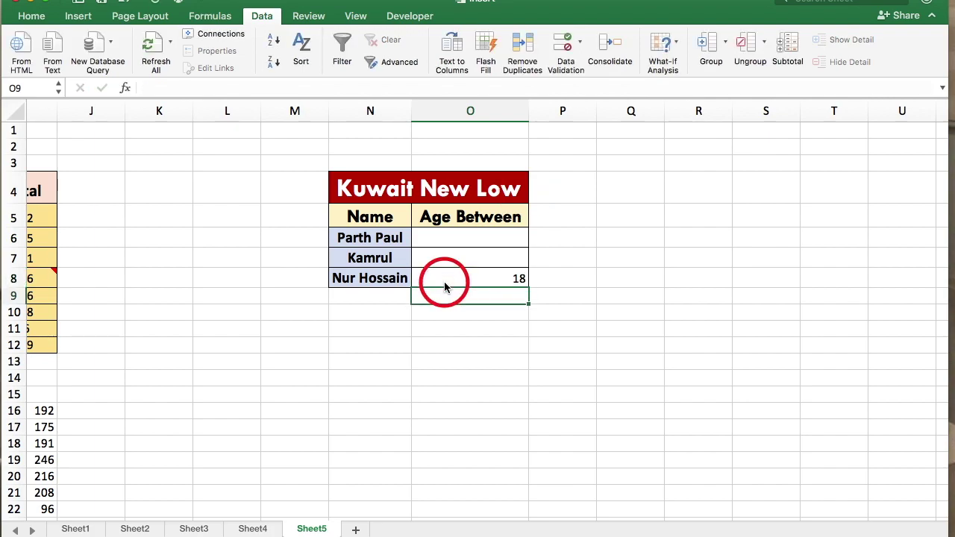
{"action": "left_click", "coordinate": [457, 266]}
{"action": "left_click", "coordinate": [498, 280]}
{"action": "key", "text": "Delete"}
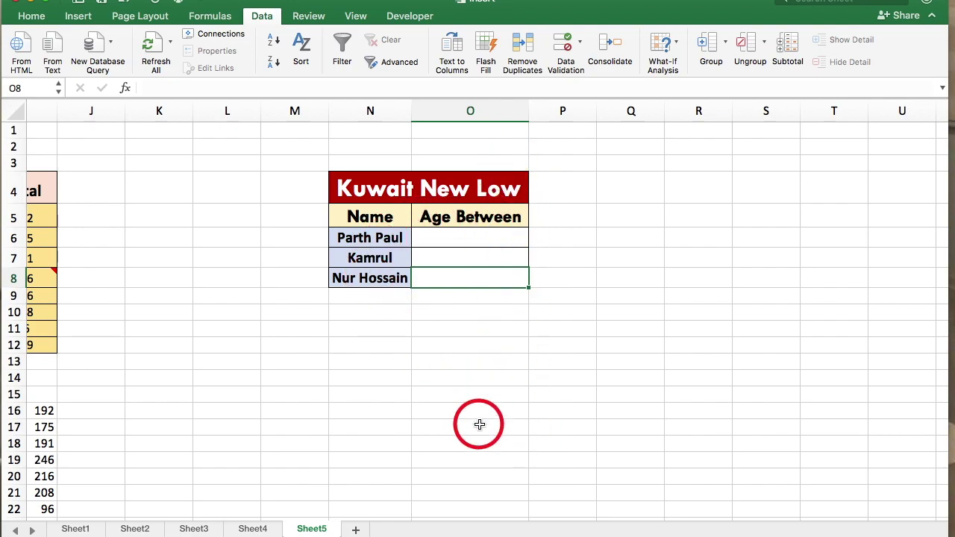
Select the Age Between cells O6:O8 of the Kuwait New Low table
{"action": "scroll", "coordinate": [477, 424], "scroll_direction": "down", "scroll_amount": 3}
{"action": "scroll", "coordinate": [478, 422], "scroll_direction": "down", "scroll_amount": 4}
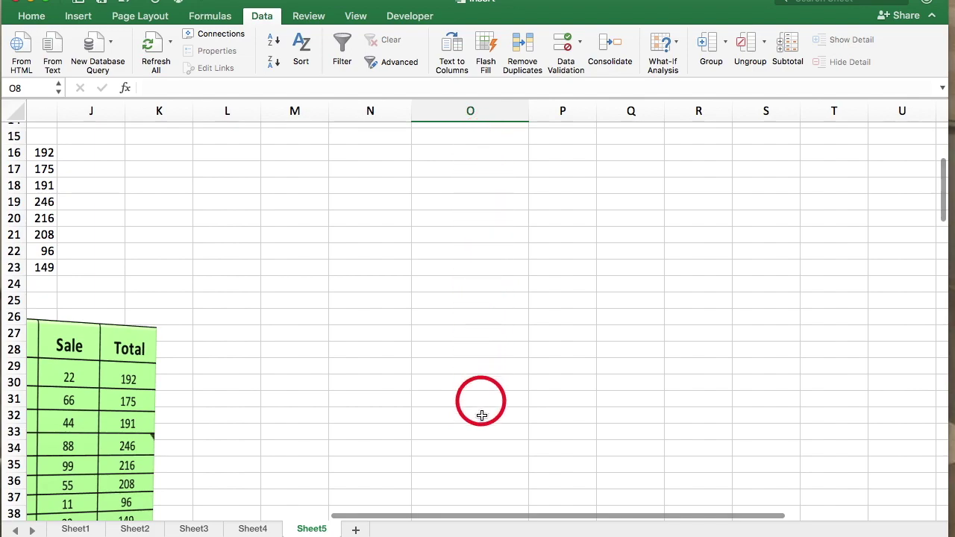
{"action": "scroll", "coordinate": [505, 303], "scroll_direction": "up", "scroll_amount": 5}
{"action": "scroll", "coordinate": [503, 305], "scroll_direction": "up", "scroll_amount": 2}
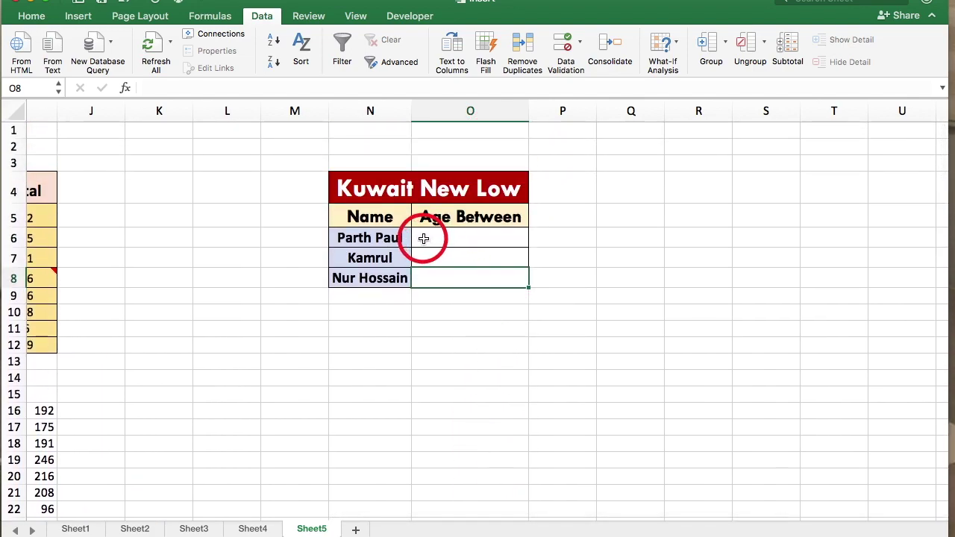
{"action": "left_click_drag", "start_coordinate": [423, 238], "coordinate": [497, 279]}
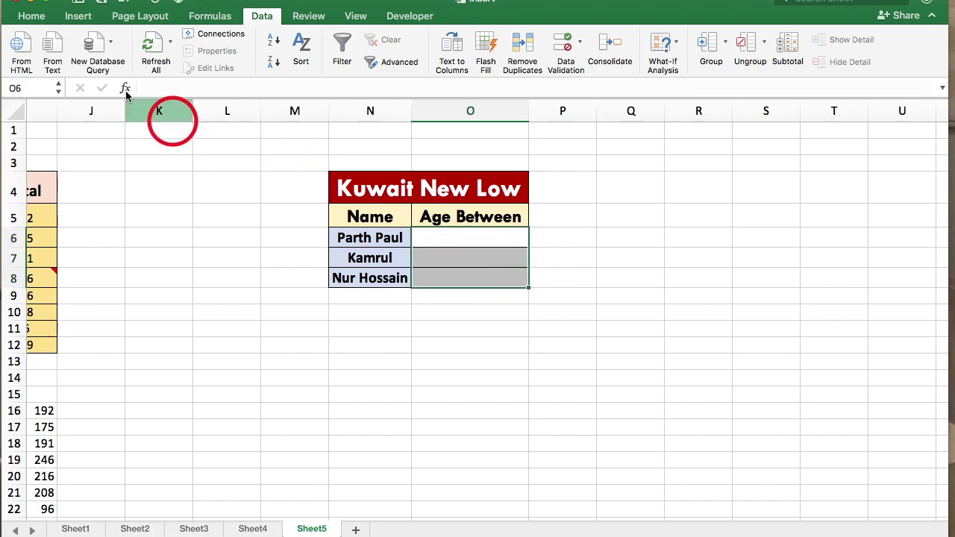
Copy the Age Between cells O6:O8 to the clipboard
{"action": "left_click", "coordinate": [32, 17]}
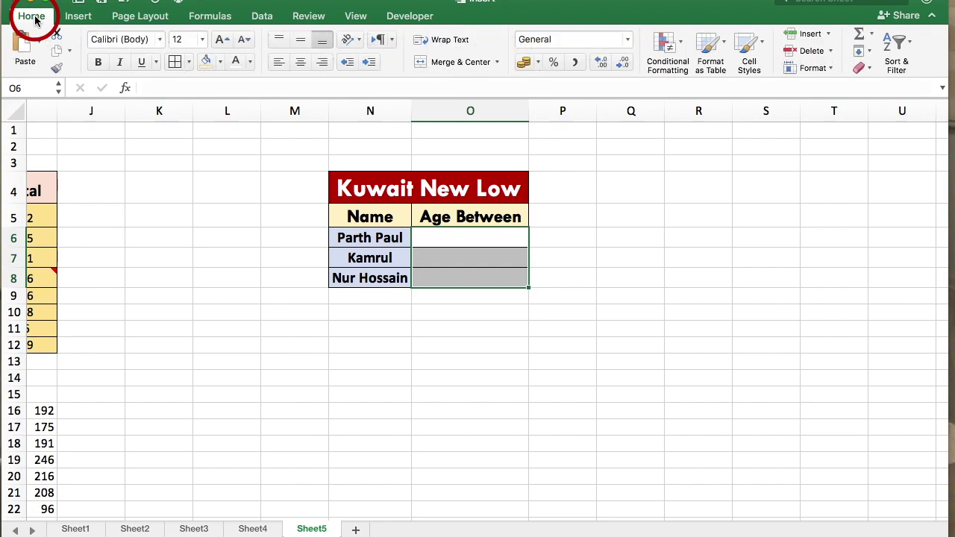
{"action": "left_click", "coordinate": [57, 35]}
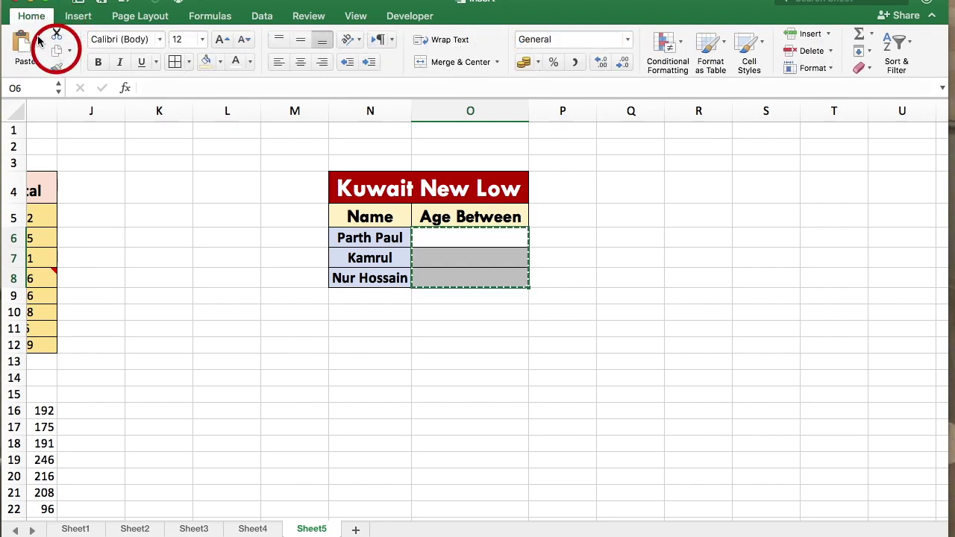
{"action": "left_click", "coordinate": [39, 44]}
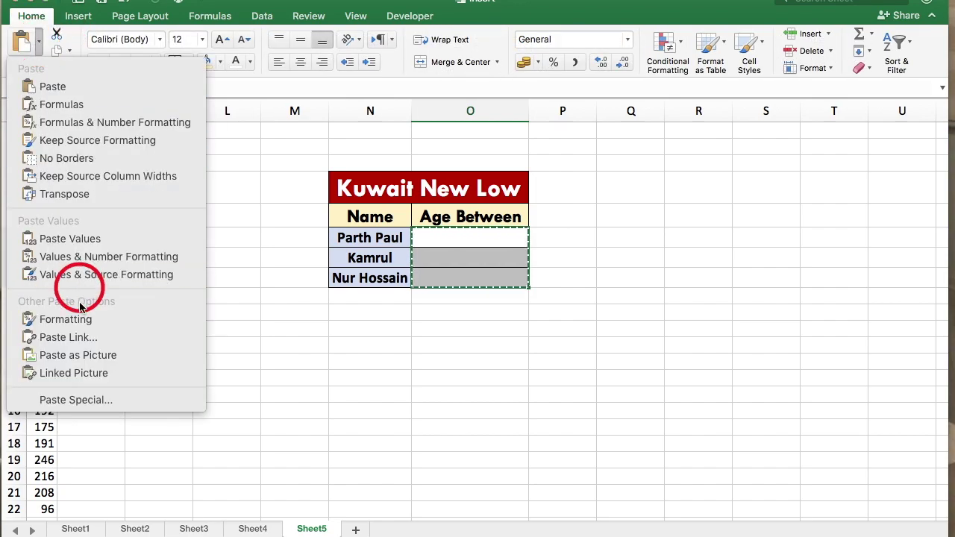
{"action": "left_click", "coordinate": [88, 403]}
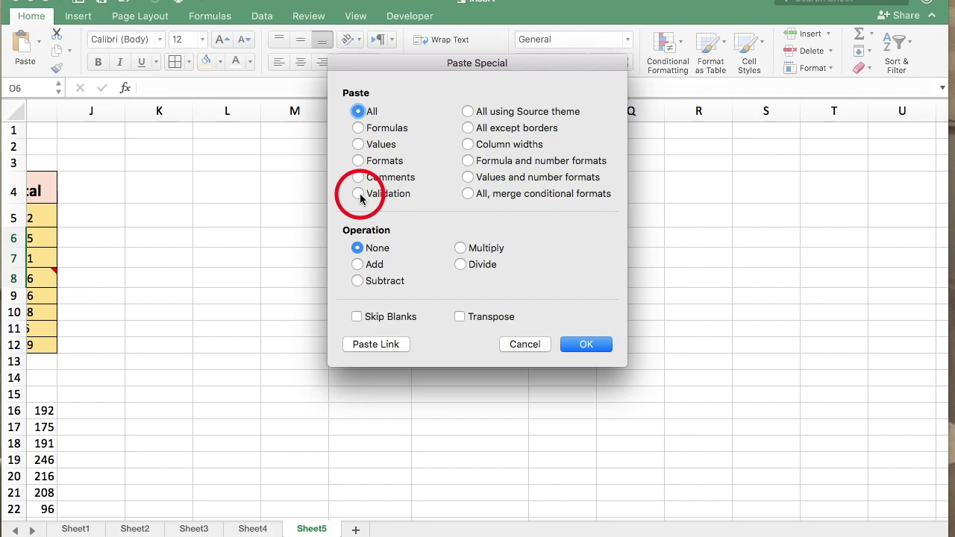
{"action": "left_click", "coordinate": [522, 345]}
Paste only the validation rule onto the empty column O cells O9:O37
{"action": "mouse_move", "coordinate": [457, 297]}
{"action": "left_mouse_down"}
{"action": "mouse_move", "coordinate": [467, 530]}
{"action": "mouse_move", "coordinate": [469, 285]}
{"action": "left_mouse_up"}
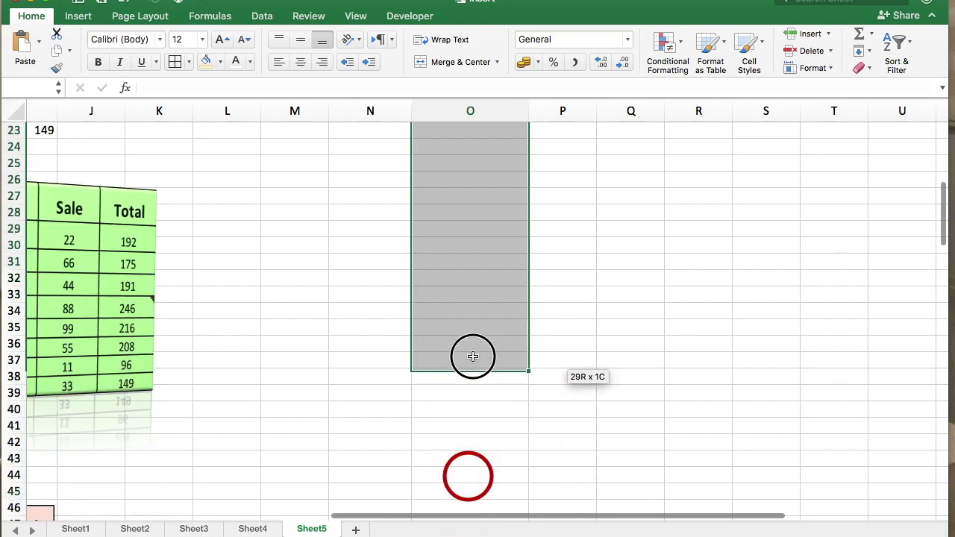
{"action": "scroll", "coordinate": [461, 245], "scroll_direction": "up", "scroll_amount": 10}
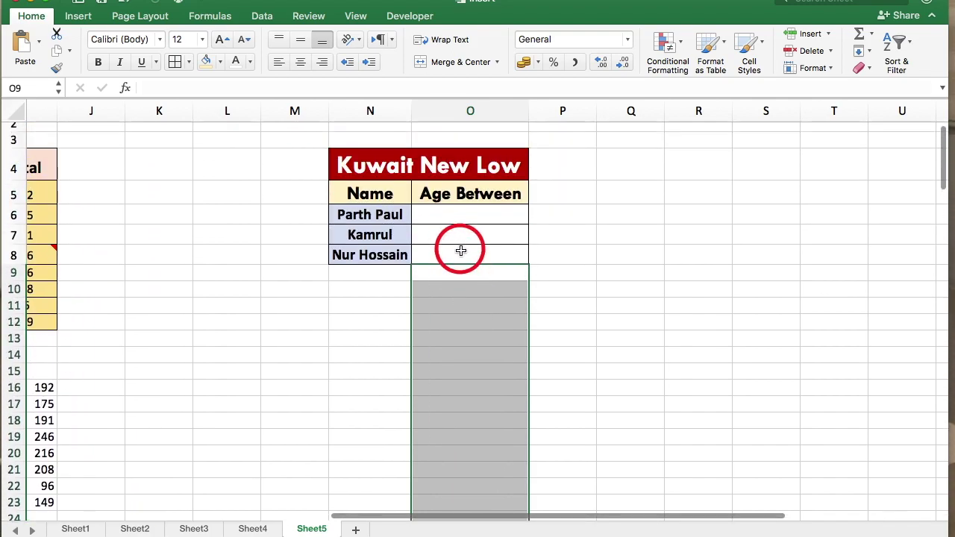
{"action": "left_click", "coordinate": [39, 47]}
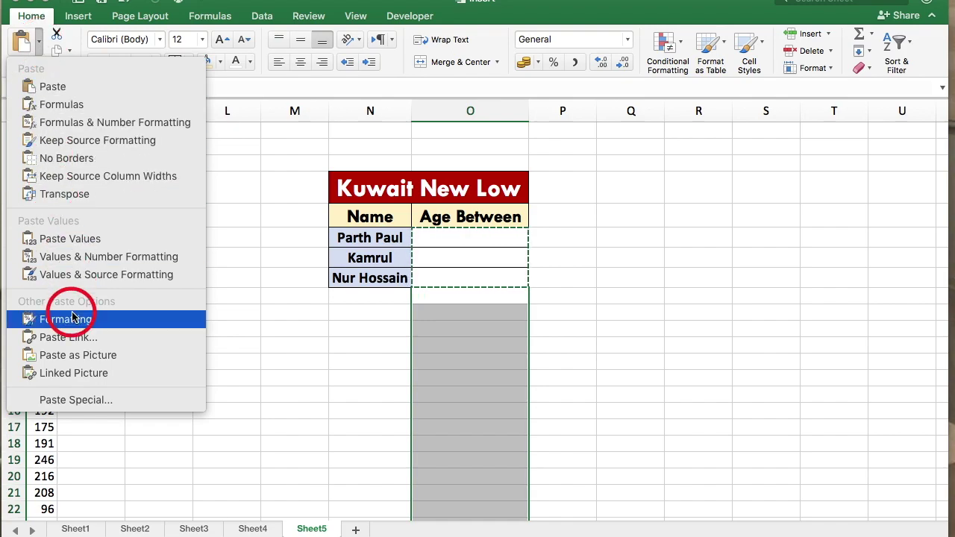
{"action": "left_click", "coordinate": [86, 400]}
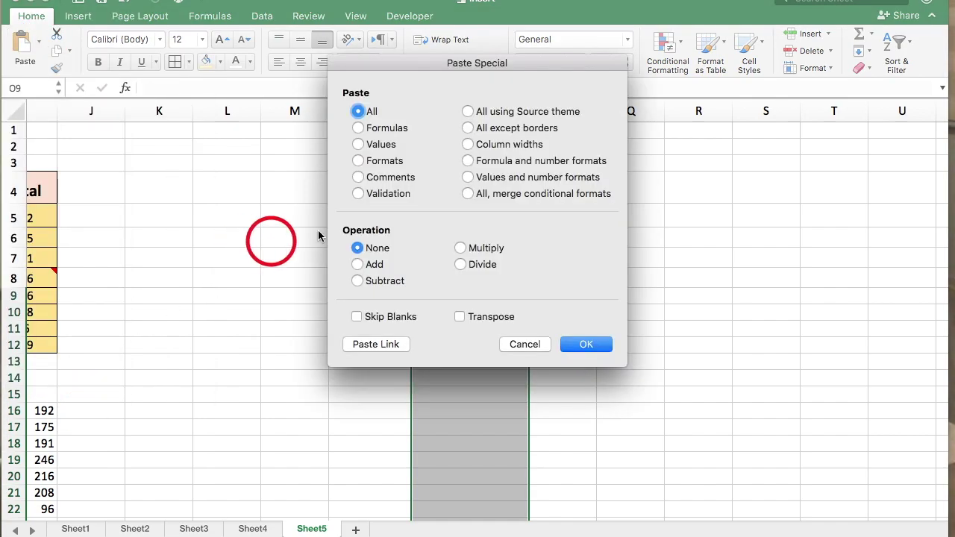
{"action": "left_click", "coordinate": [358, 194]}
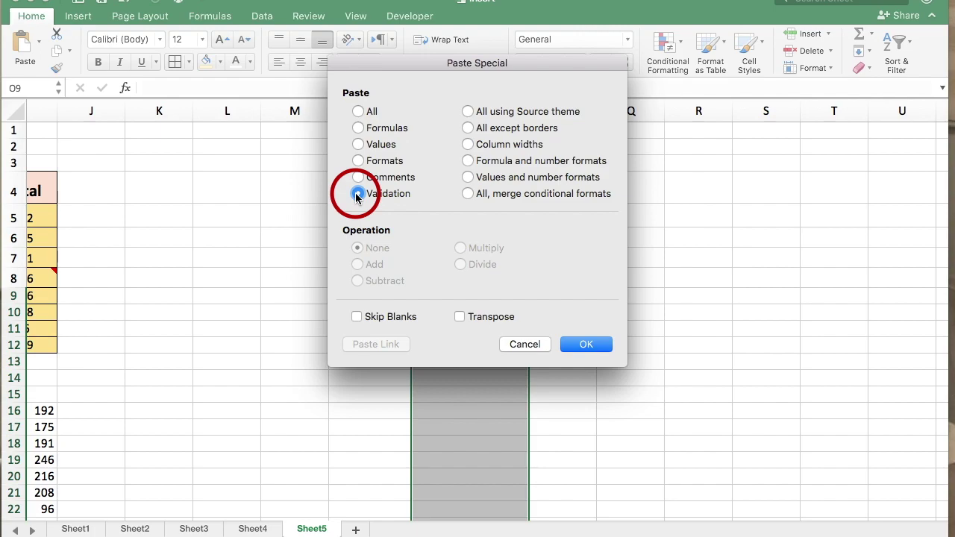
{"action": "left_click", "coordinate": [586, 345]}
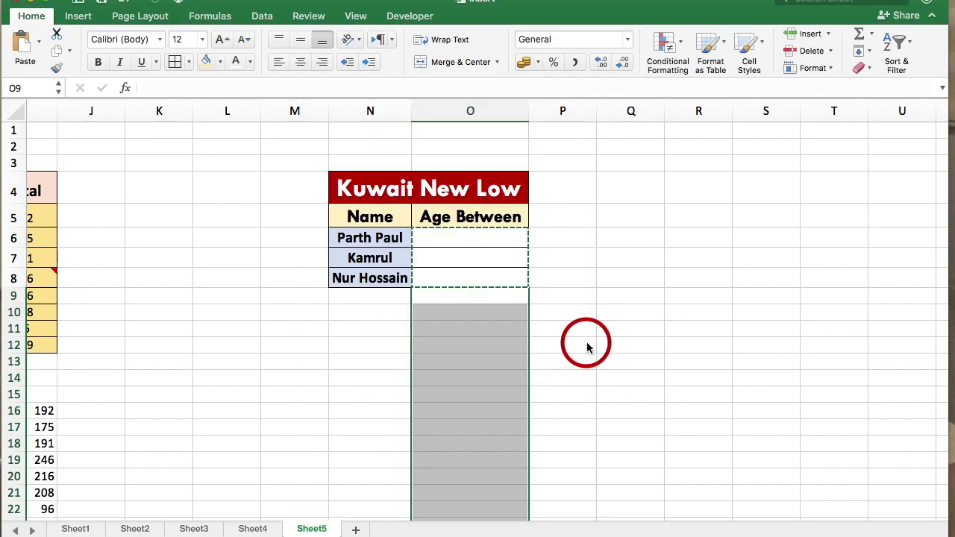
{"action": "left_click", "coordinate": [485, 397]}
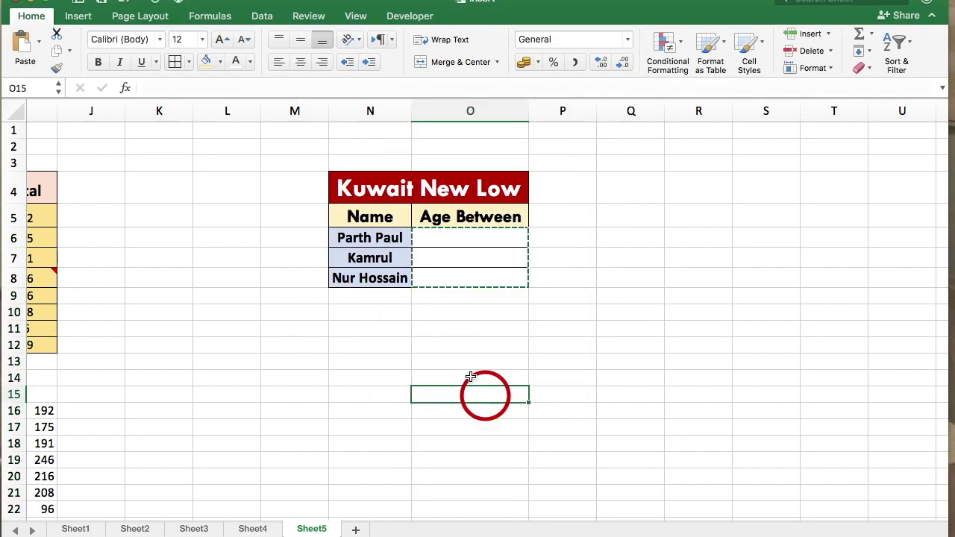
Test O10 with ages 70 and 17, confirming the validation alert rejects both
{"action": "left_click", "coordinate": [472, 477]}
{"action": "left_click", "coordinate": [454, 317]}
{"action": "type", "text": "70"}
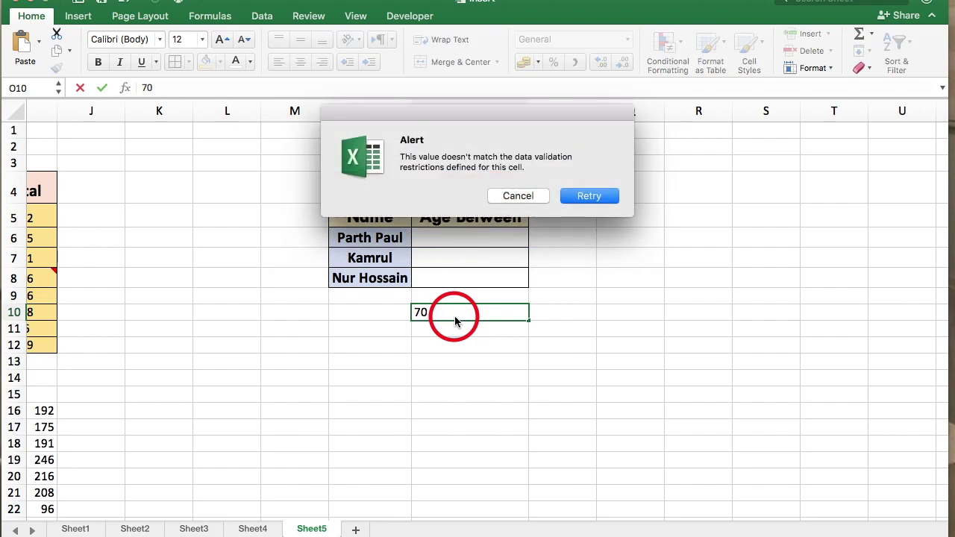
{"action": "left_click", "coordinate": [519, 196]}
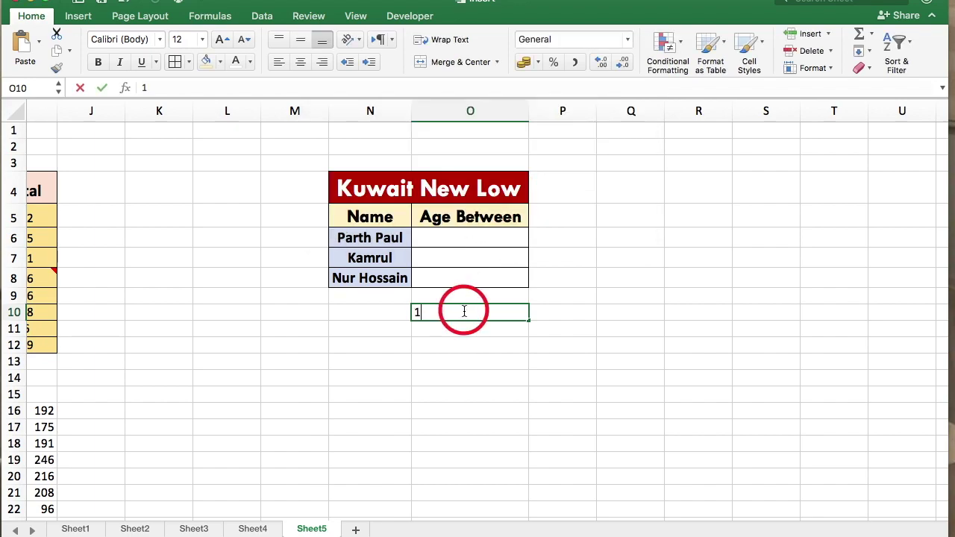
{"action": "type", "text": "7"}
{"action": "key", "text": "Return"}
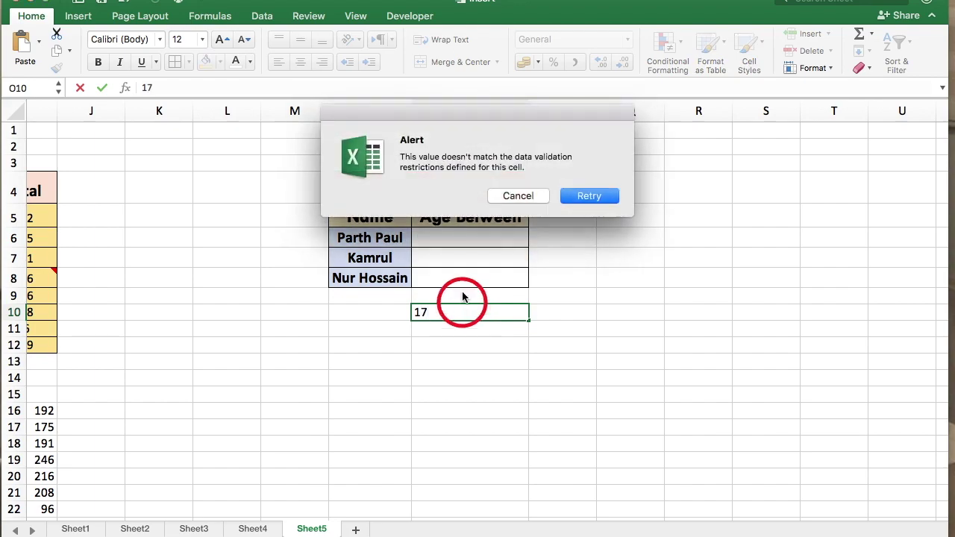
{"action": "left_click", "coordinate": [517, 195]}
{"action": "left_click_drag", "start_coordinate": [470, 257], "coordinate": [471, 406]}
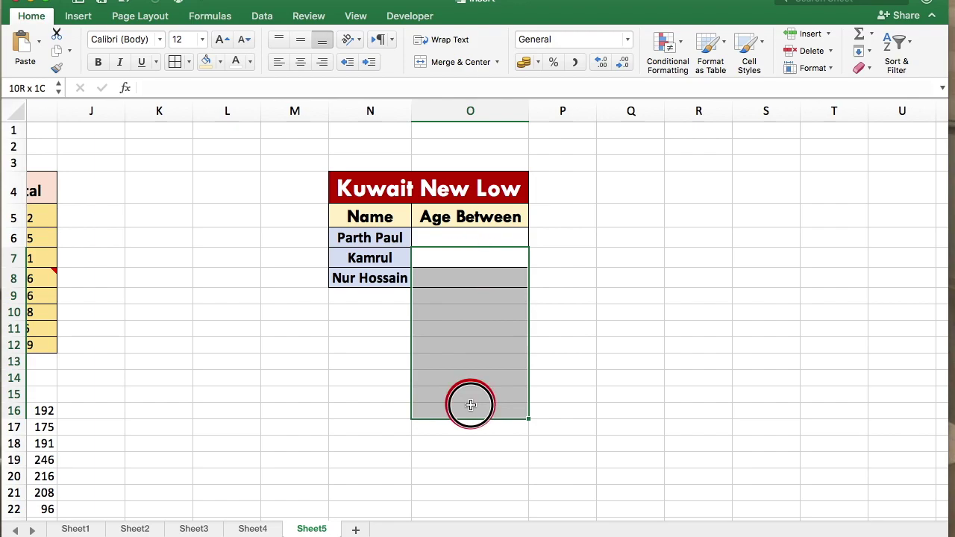
Extend the column O selection down to O20, then reduce it to a single cell
{"action": "left_click_drag", "start_coordinate": [470, 405], "coordinate": [470, 475]}
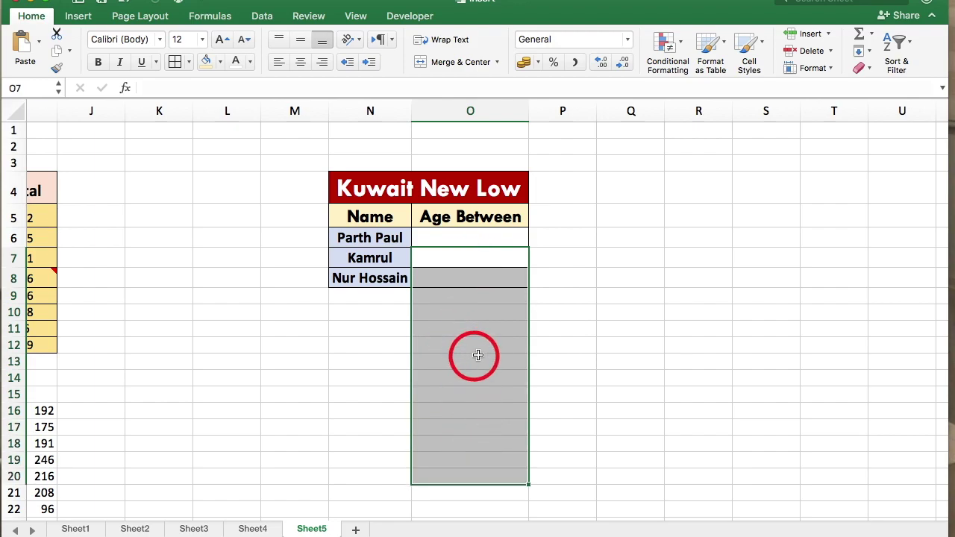
{"action": "scroll", "coordinate": [478, 352], "scroll_direction": "down", "scroll_amount": 5}
{"action": "scroll", "coordinate": [480, 351], "scroll_direction": "down", "scroll_amount": 5}
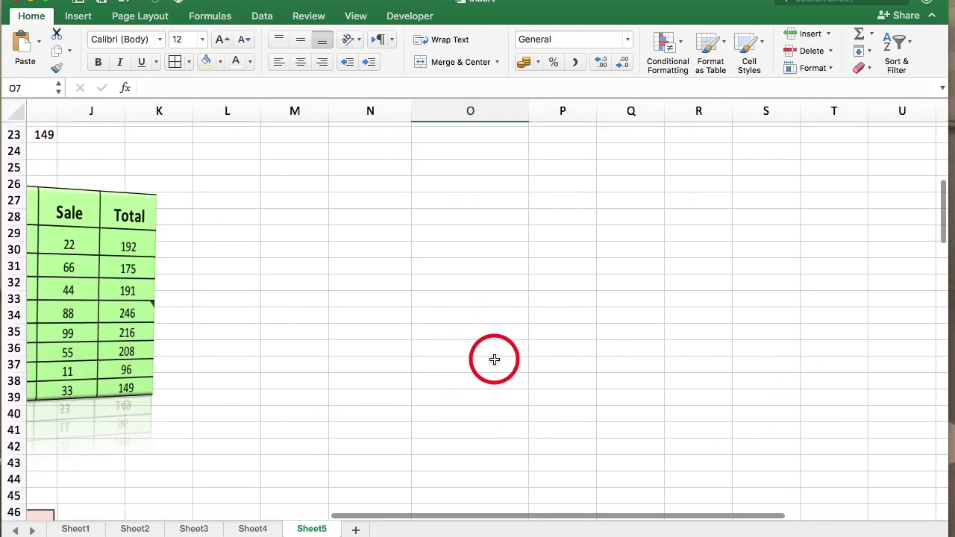
{"action": "scroll", "coordinate": [490, 358], "scroll_direction": "up", "scroll_amount": 10}
{"action": "left_click", "coordinate": [485, 348]}
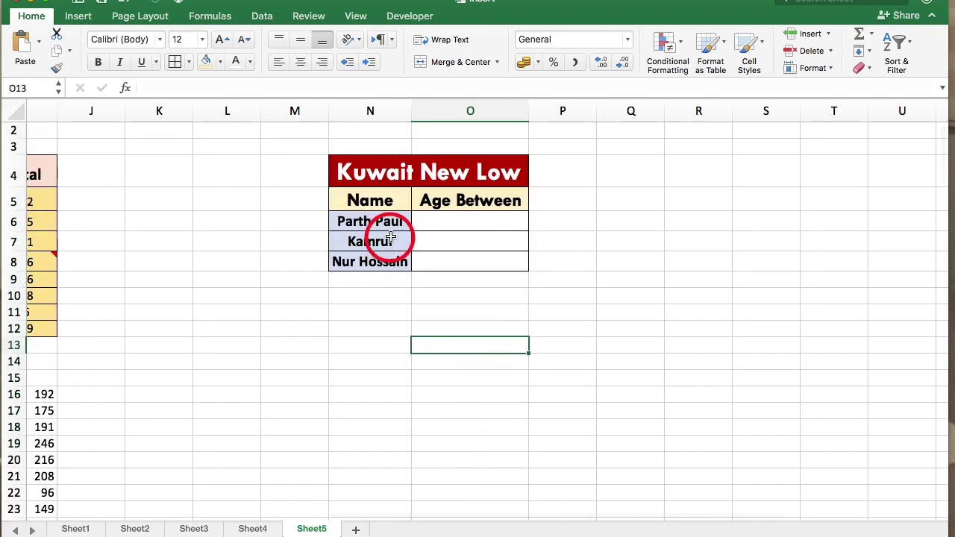
Select the name table N6:O9 and open Paste Special, cancelling without pasting
{"action": "left_click_drag", "start_coordinate": [391, 221], "coordinate": [477, 279]}
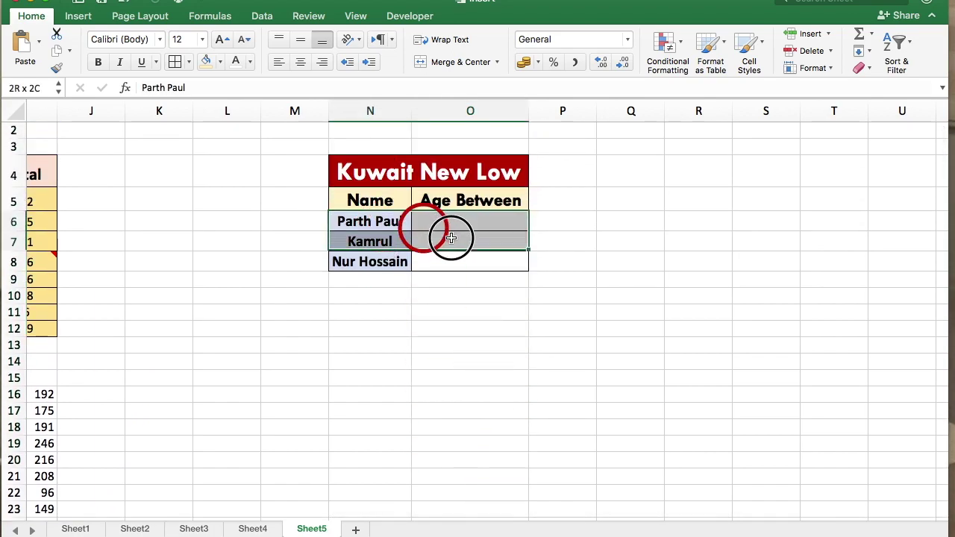
{"action": "left_click", "coordinate": [40, 47]}
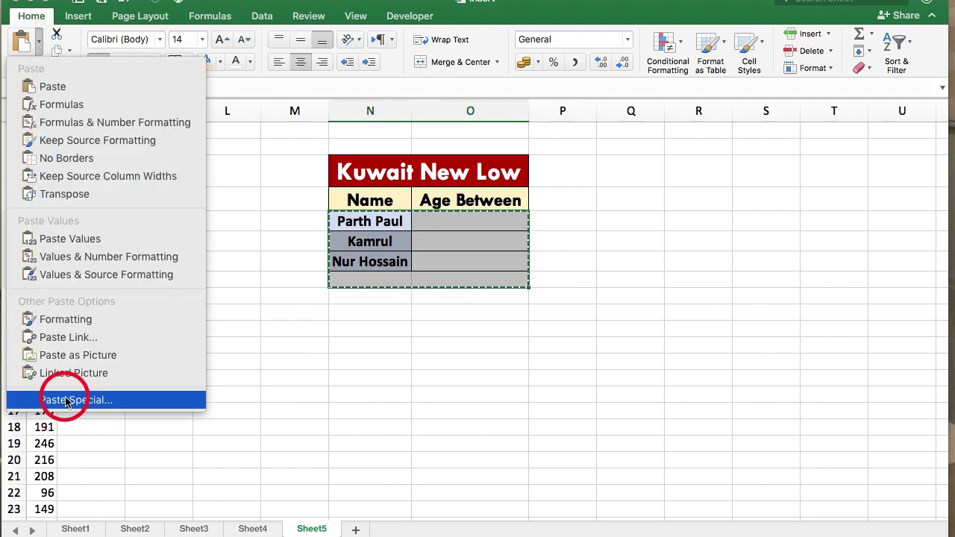
{"action": "left_click", "coordinate": [66, 401]}
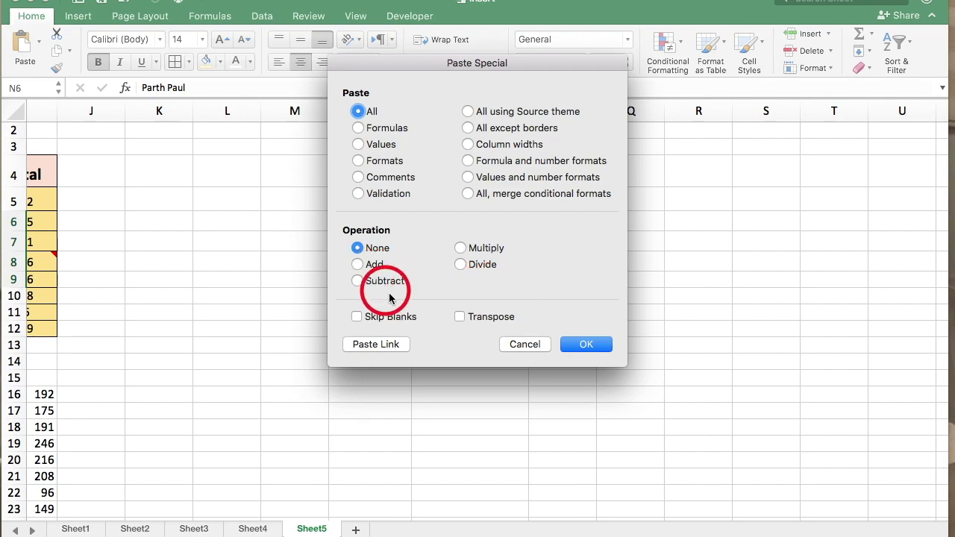
{"action": "left_click", "coordinate": [529, 345]}
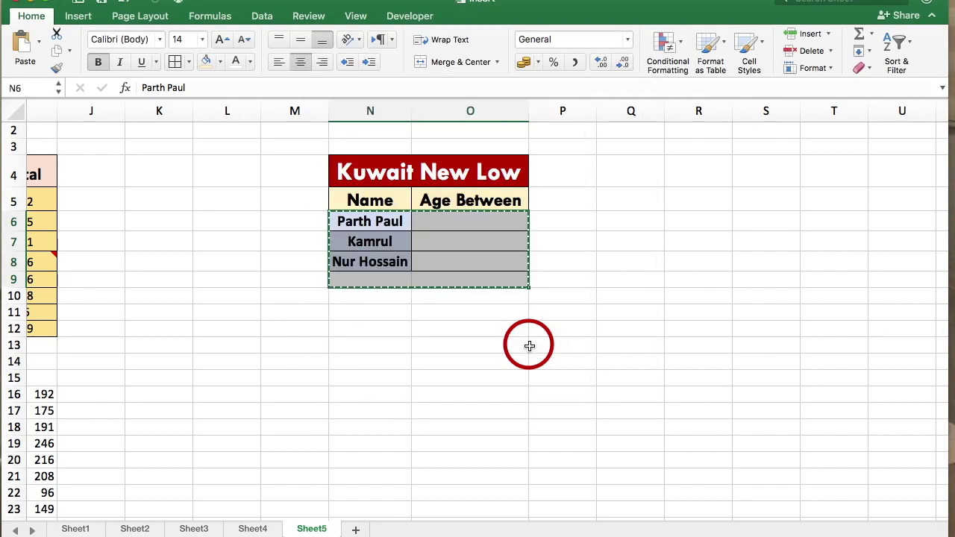
{"action": "left_click", "coordinate": [523, 394]}
{"action": "left_click", "coordinate": [464, 353]}
{"action": "key", "text": "Up"}
{"action": "key", "text": "Up"}
{"action": "key", "text": "Up"}
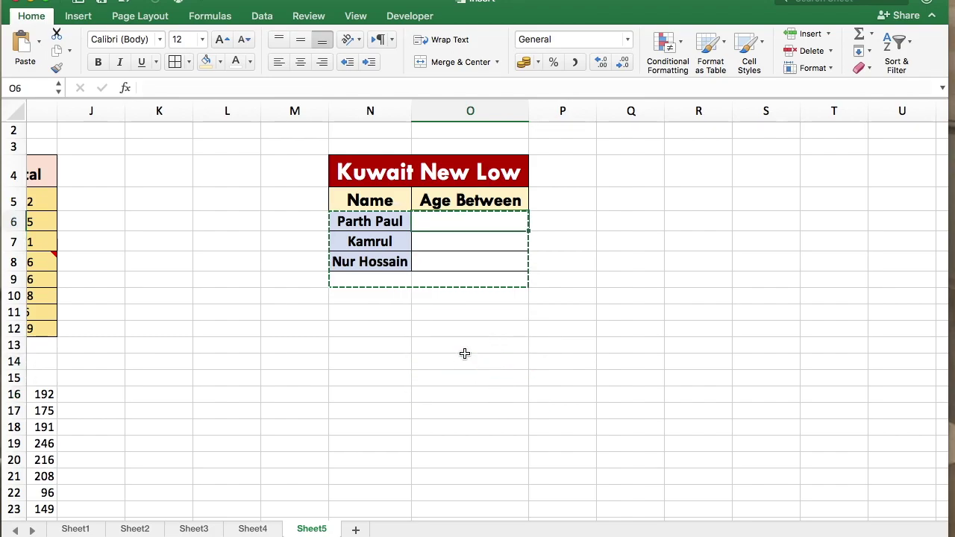
Scroll down and right to bring the Marksheet table into view
{"action": "left_click", "coordinate": [464, 353]}
{"action": "double_click", "coordinate": [378, 350]}
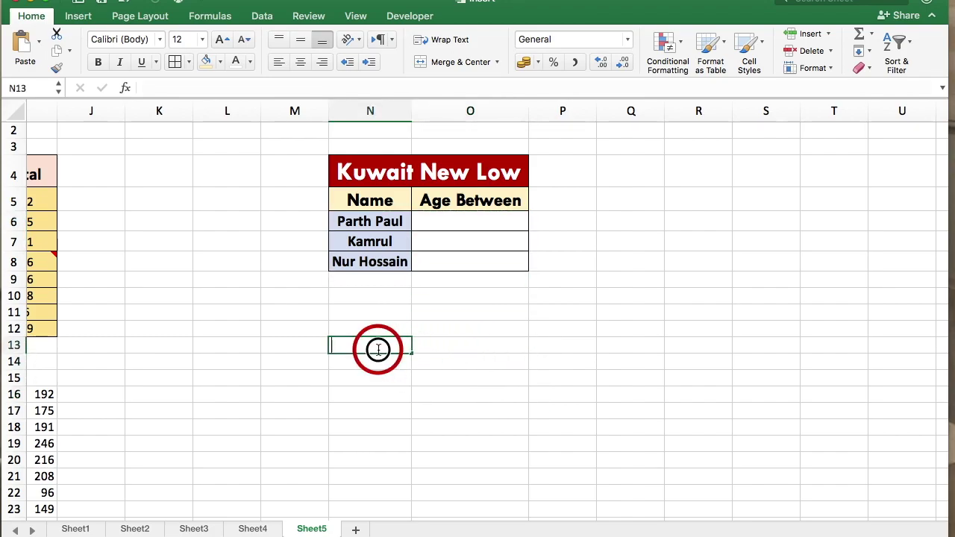
{"action": "key", "text": "Escape"}
{"action": "scroll", "coordinate": [433, 392], "scroll_direction": "down", "scroll_amount": 6}
{"action": "scroll", "coordinate": [433, 392], "scroll_direction": "down", "scroll_amount": 8}
{"action": "scroll", "coordinate": [426, 390], "scroll_direction": "up", "scroll_amount": 5}
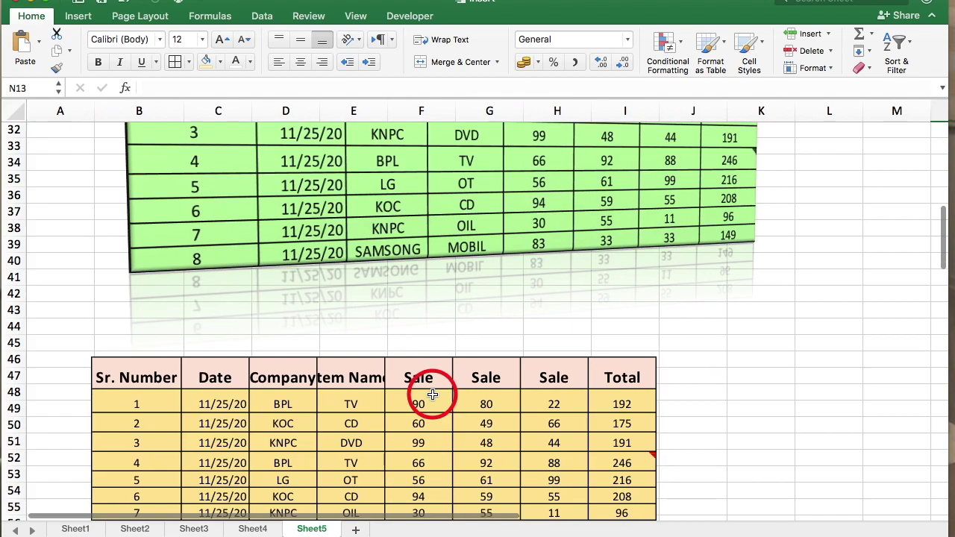
{"action": "scroll", "coordinate": [433, 394], "scroll_direction": "down", "scroll_amount": 15}
{"action": "scroll", "coordinate": [433, 394], "scroll_direction": "down", "scroll_amount": 10}
{"action": "scroll", "coordinate": [433, 394], "scroll_direction": "up", "scroll_amount": 3}
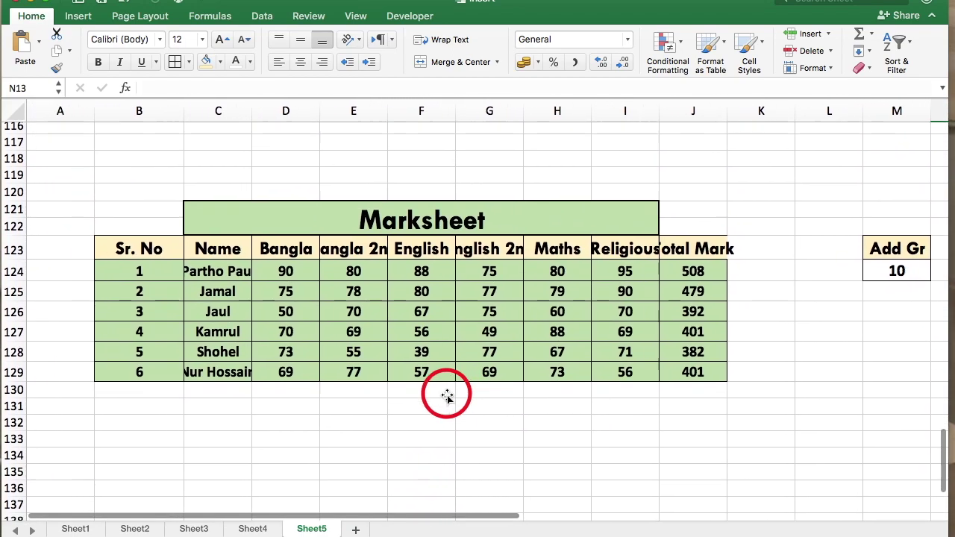
{"action": "scroll", "coordinate": [429, 388], "scroll_direction": "right", "scroll_amount": 1}
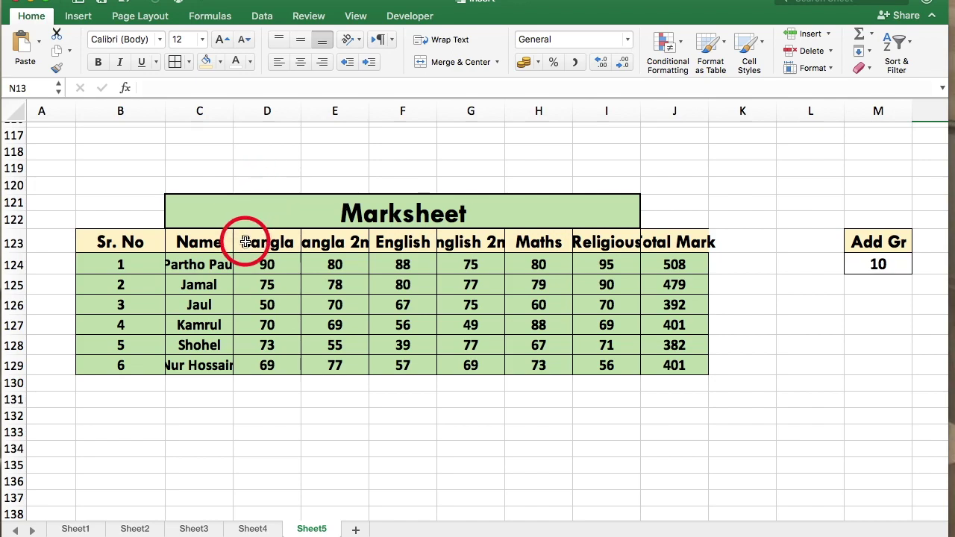
Copy the bonus value 10 from cell M124
{"action": "mouse_move", "coordinate": [266, 261]}
{"action": "left_mouse_down"}
{"action": "mouse_move", "coordinate": [569, 262]}
{"action": "mouse_move", "coordinate": [593, 274]}
{"action": "mouse_move", "coordinate": [586, 331]}
{"action": "mouse_move", "coordinate": [597, 362]}
{"action": "left_mouse_up"}
{"action": "scroll", "coordinate": [864, 256], "scroll_direction": "right", "scroll_amount": 2}
{"action": "scroll", "coordinate": [863, 256], "scroll_direction": "up", "scroll_amount": 1}
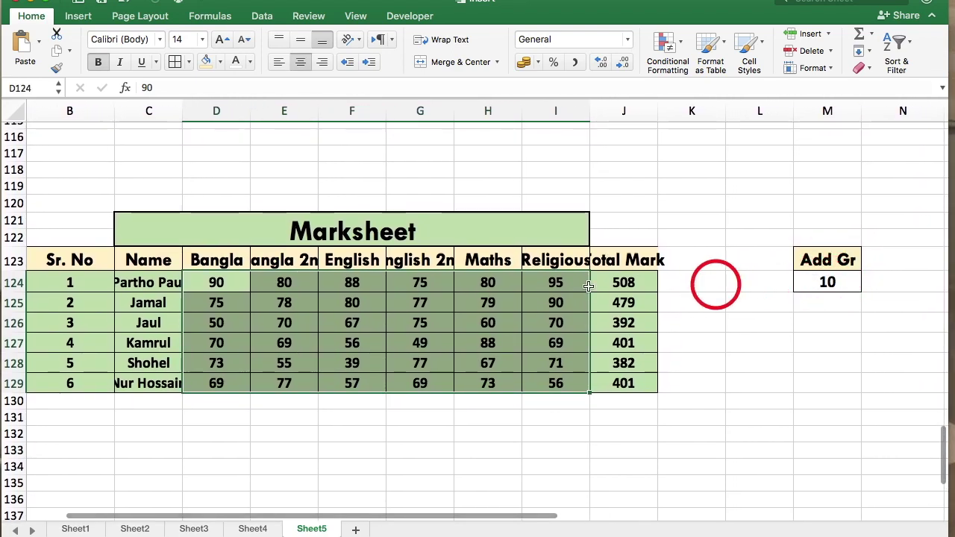
{"action": "left_click", "coordinate": [383, 328]}
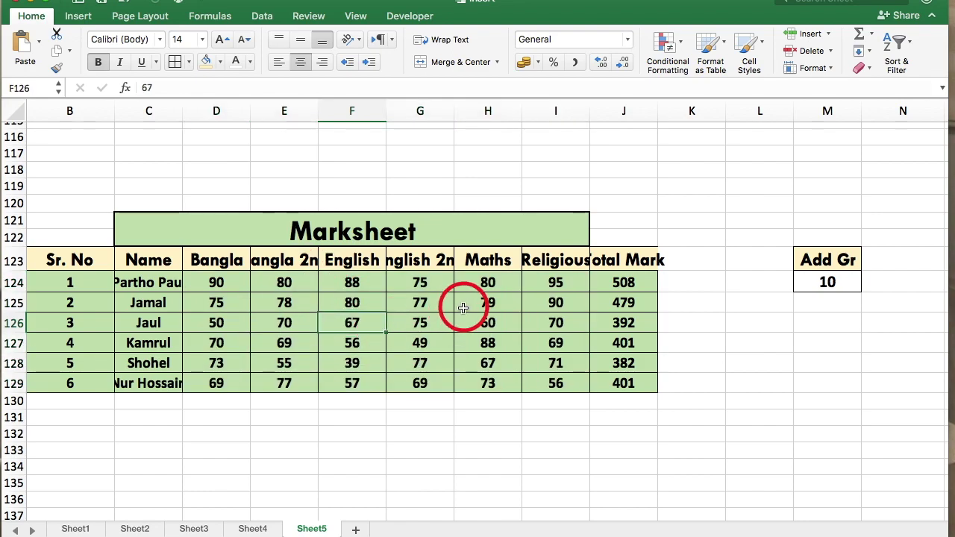
{"action": "left_click", "coordinate": [812, 280]}
{"action": "left_click", "coordinate": [53, 52]}
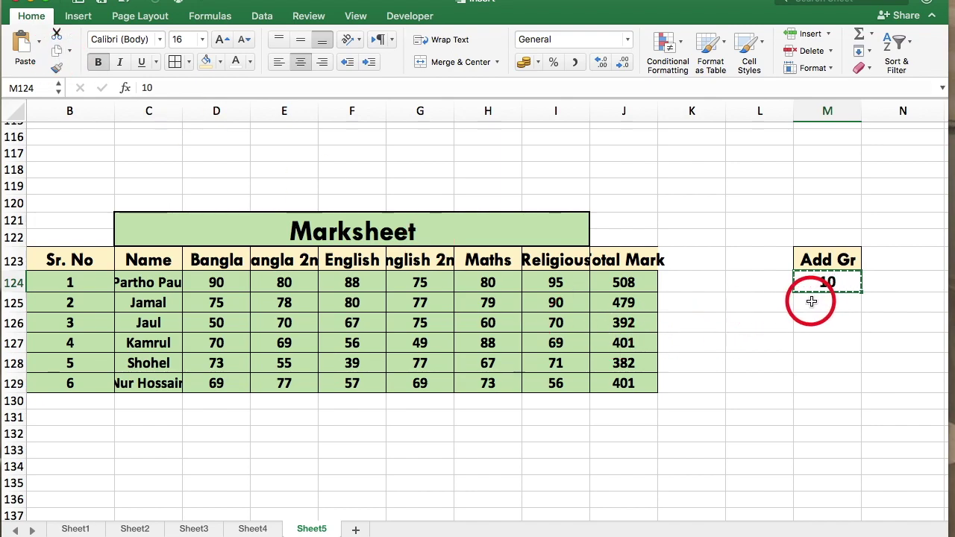
{"action": "left_click", "coordinate": [212, 282]}
Use Paste Special Add to add the copied 10 to every mark in D124:I129
{"action": "left_click_drag", "start_coordinate": [254, 283], "coordinate": [530, 338]}
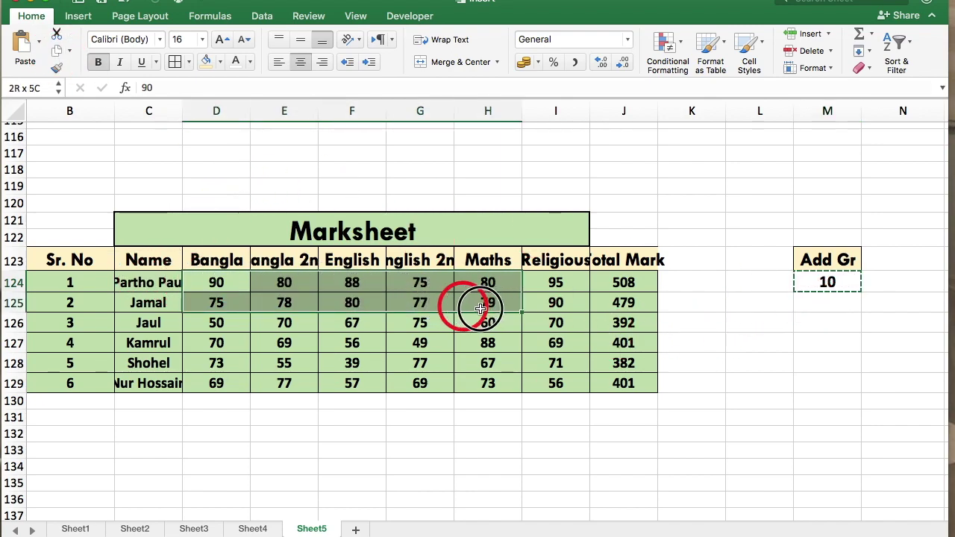
{"action": "left_click_drag", "start_coordinate": [530, 338], "coordinate": [532, 386]}
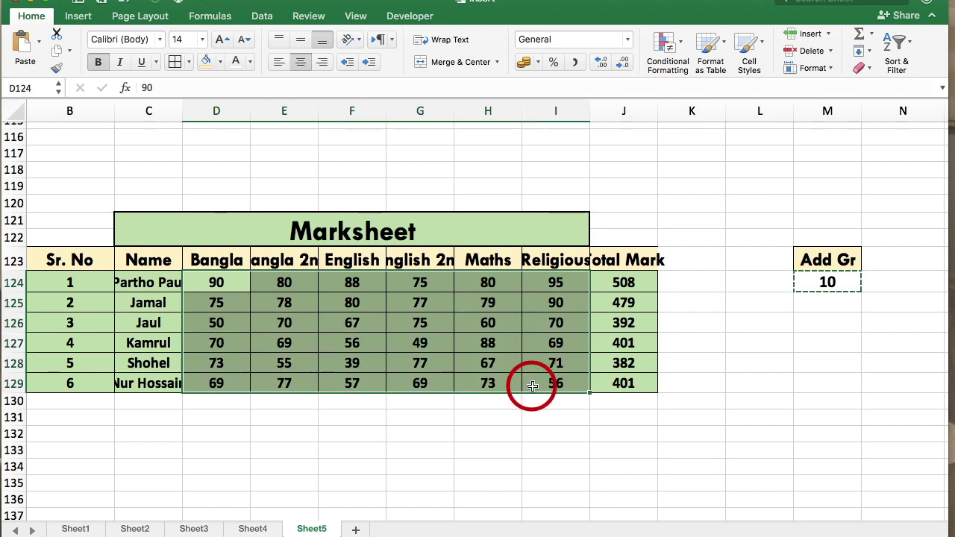
{"action": "left_click", "coordinate": [39, 46]}
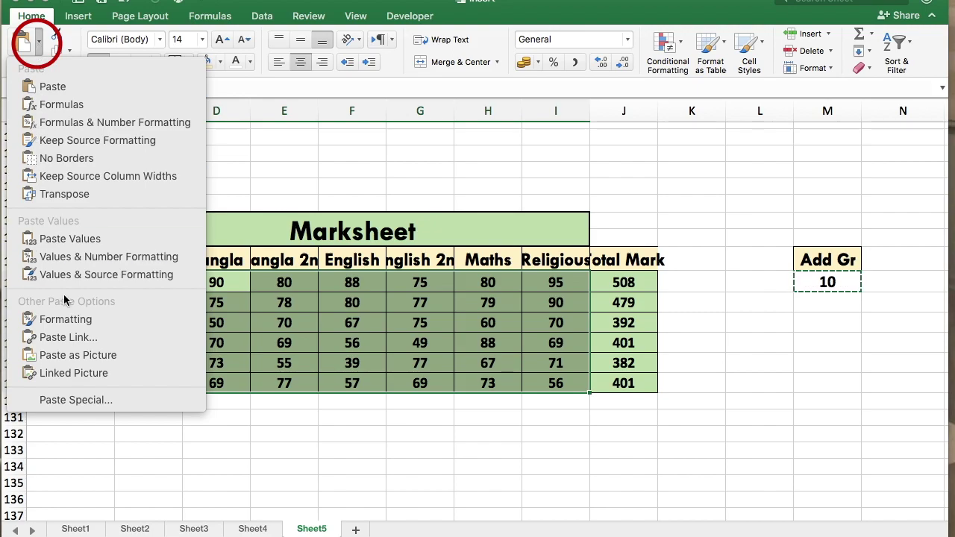
{"action": "left_click", "coordinate": [88, 401]}
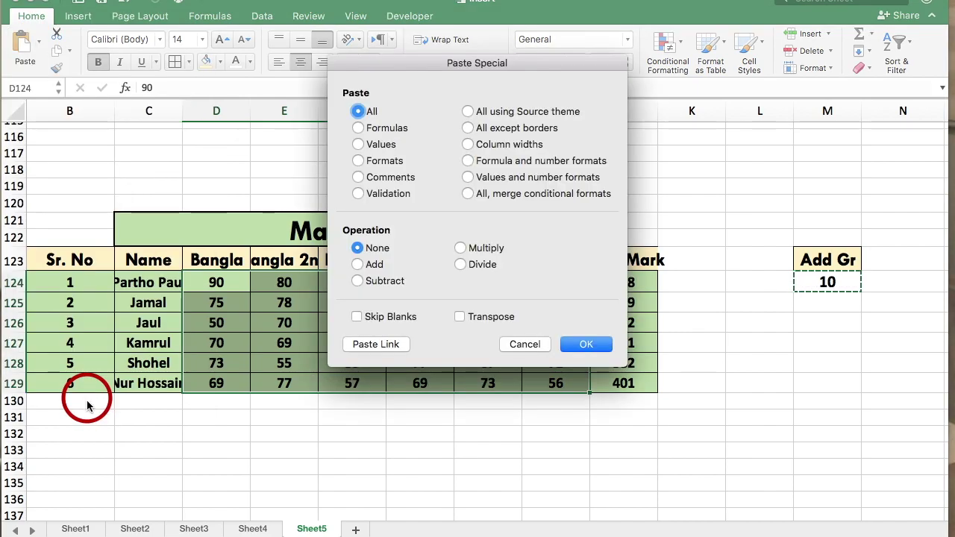
{"action": "left_click", "coordinate": [232, 256]}
{"action": "left_click", "coordinate": [358, 269]}
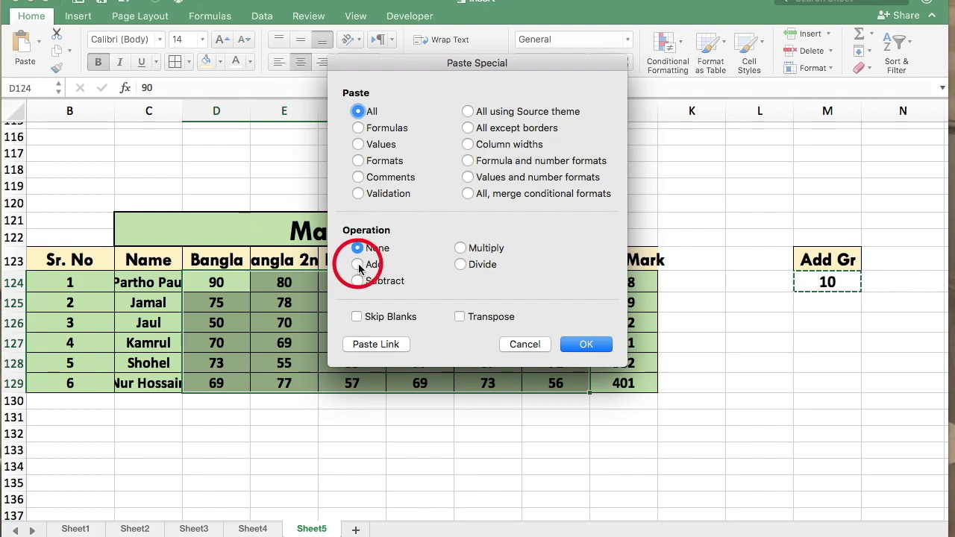
{"action": "left_click", "coordinate": [356, 265]}
{"action": "left_click", "coordinate": [579, 346]}
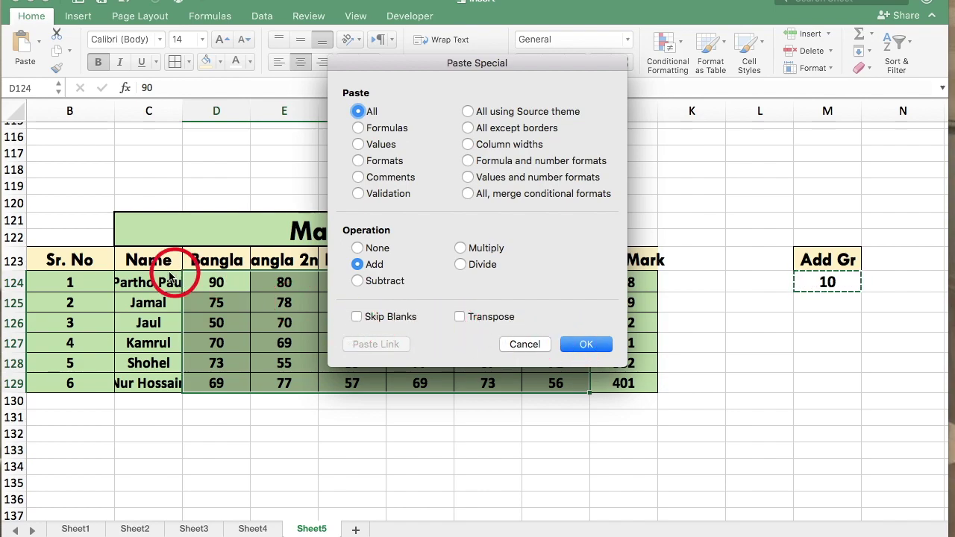
{"action": "left_click", "coordinate": [587, 346]}
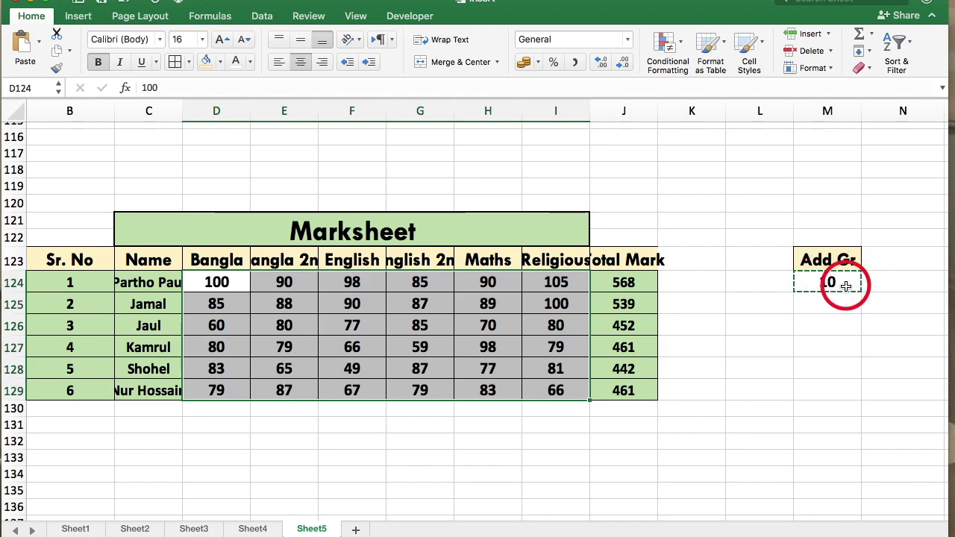
{"action": "left_click", "coordinate": [485, 325]}
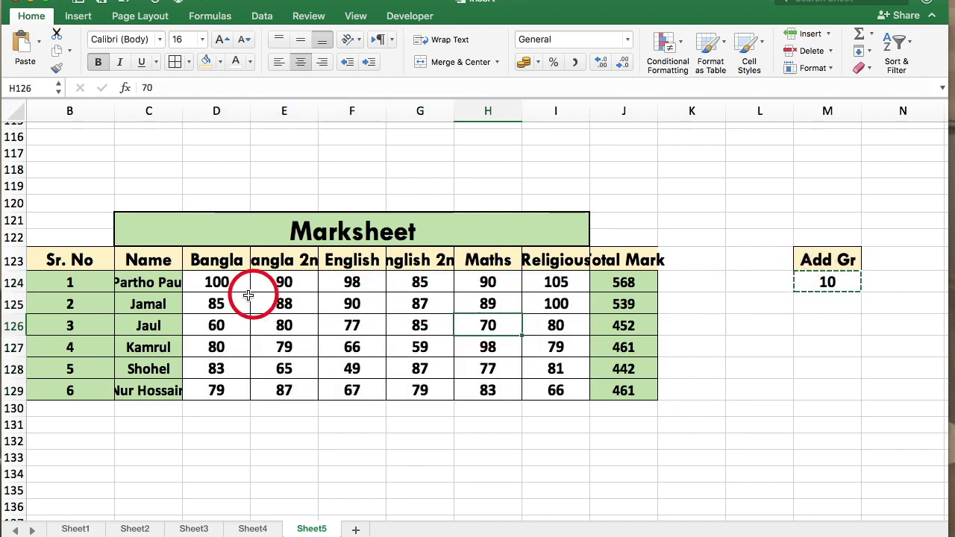
Use Paste Special Subtract to remove 10 from D124:I129, restoring the original marks
{"action": "mouse_move", "coordinate": [201, 289]}
{"action": "left_mouse_down"}
{"action": "mouse_move", "coordinate": [527, 309]}
{"action": "mouse_move", "coordinate": [568, 387]}
{"action": "left_mouse_up"}
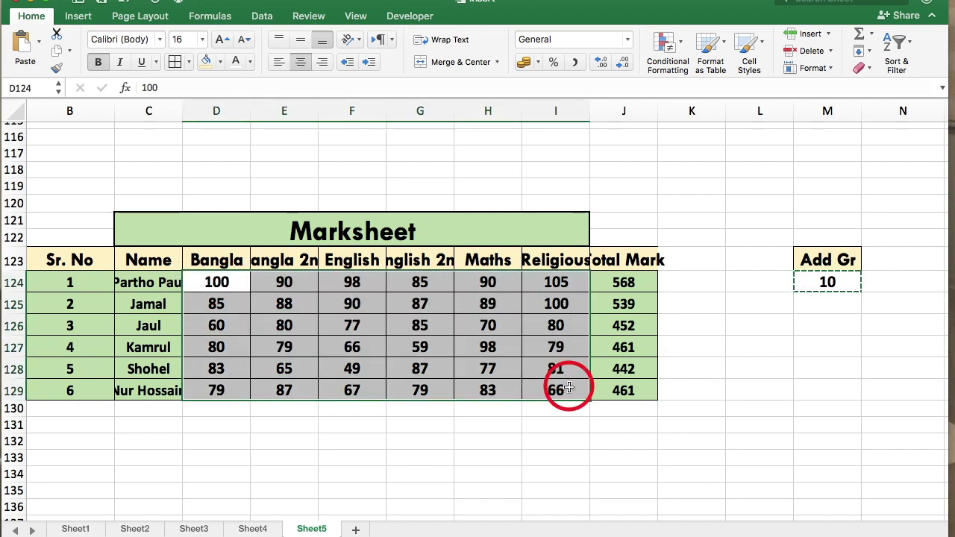
{"action": "left_click", "coordinate": [42, 46]}
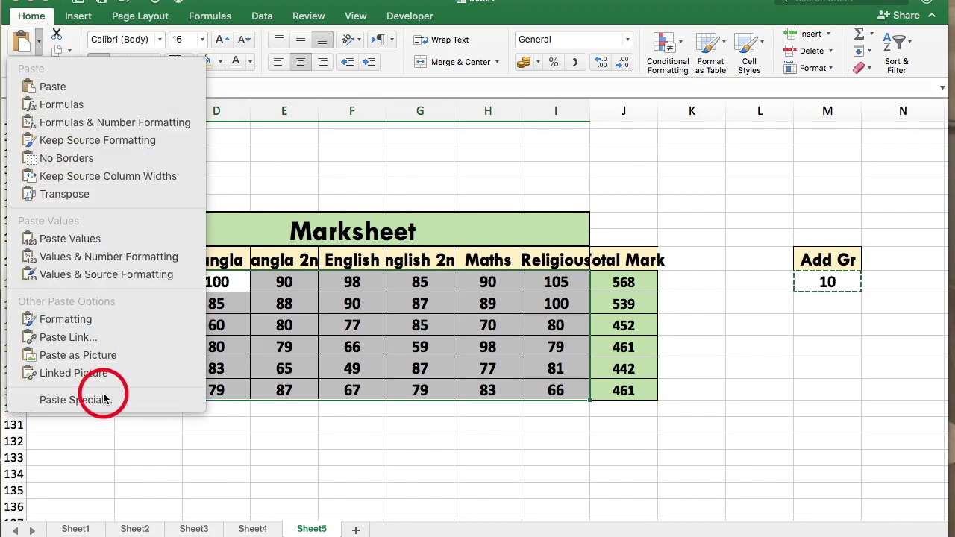
{"action": "left_click", "coordinate": [103, 396]}
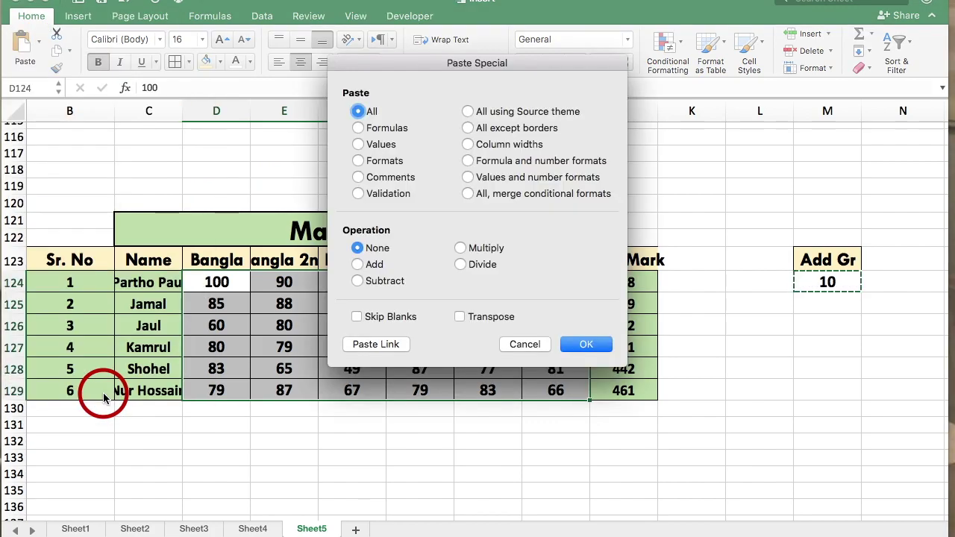
{"action": "left_click", "coordinate": [358, 282]}
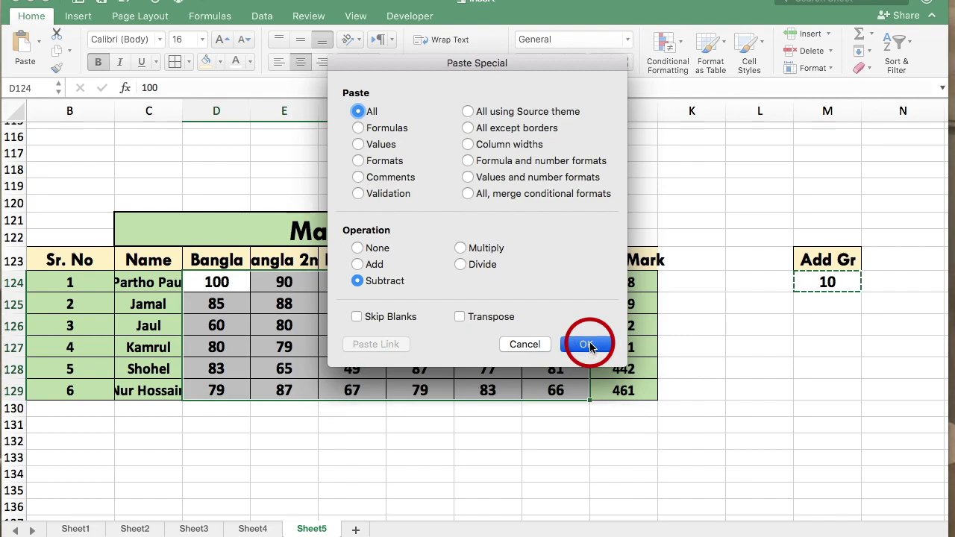
{"action": "left_click", "coordinate": [586, 344]}
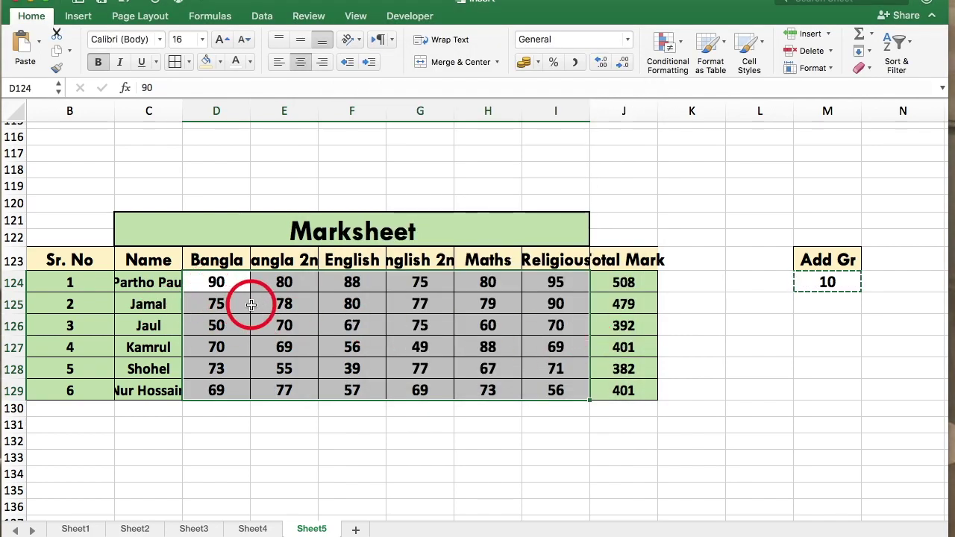
{"action": "left_click", "coordinate": [39, 48]}
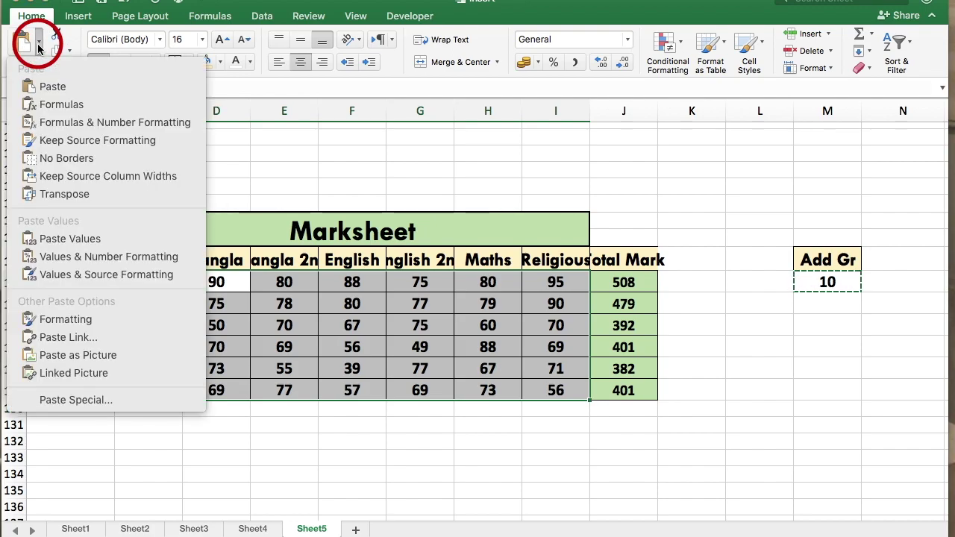
Use Paste Special Multiply to multiply every mark in D124:I129 by 10
{"action": "left_click", "coordinate": [97, 401]}
{"action": "left_click", "coordinate": [392, 210]}
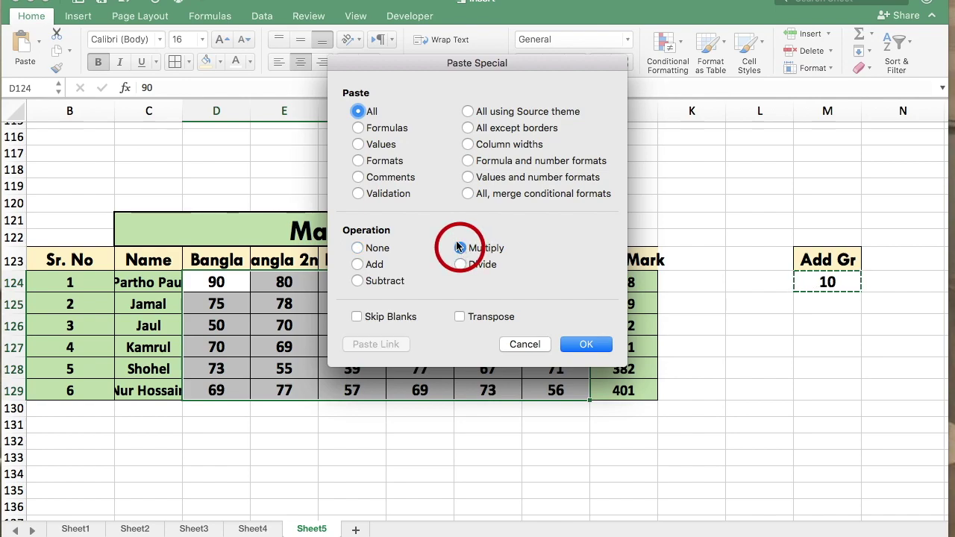
{"action": "left_click", "coordinate": [459, 248]}
{"action": "left_click", "coordinate": [587, 345]}
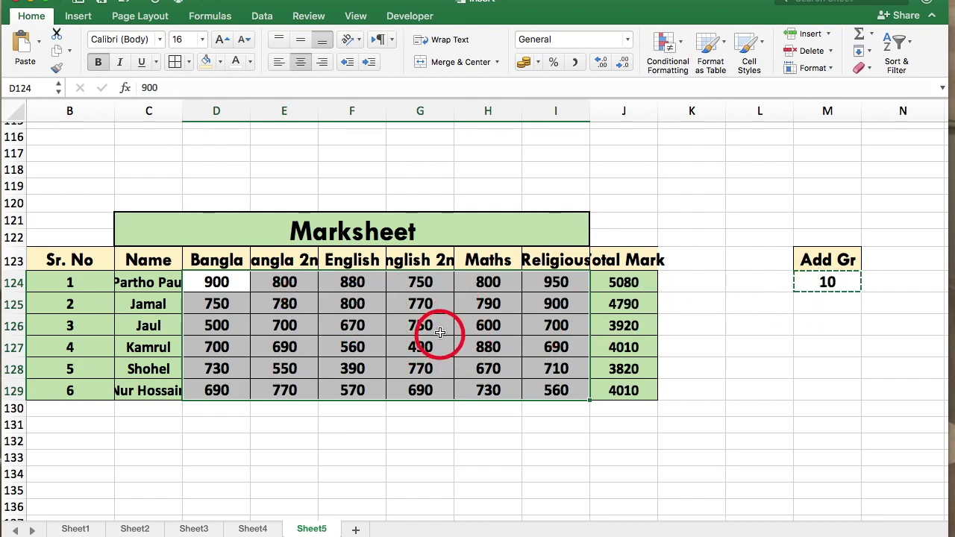
{"action": "left_click", "coordinate": [235, 294]}
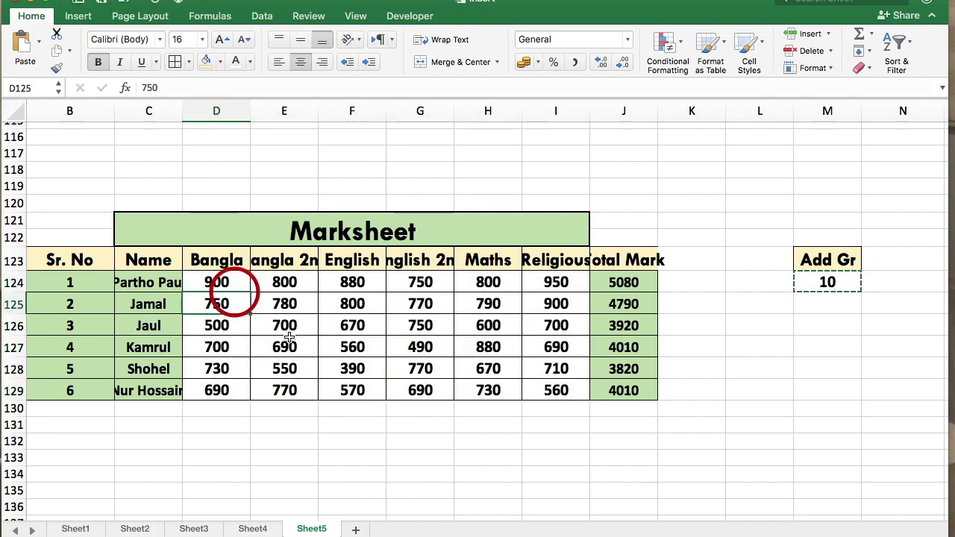
{"action": "mouse_move", "coordinate": [232, 281]}
{"action": "left_mouse_down"}
{"action": "mouse_move", "coordinate": [521, 302]}
{"action": "mouse_move", "coordinate": [539, 390]}
{"action": "left_mouse_up"}
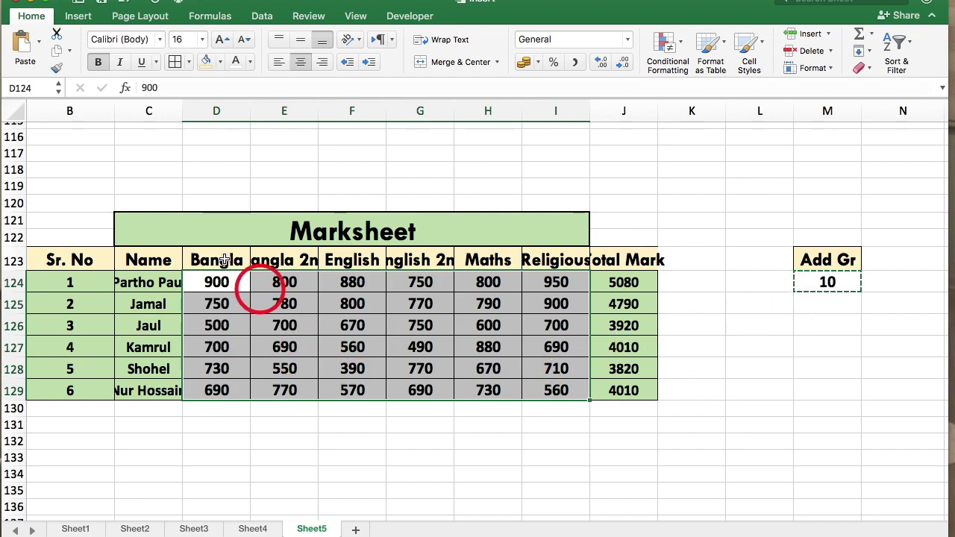
Paste Special the copied 10 onto D124:I129 using the Divide operation
{"action": "left_click", "coordinate": [38, 42]}
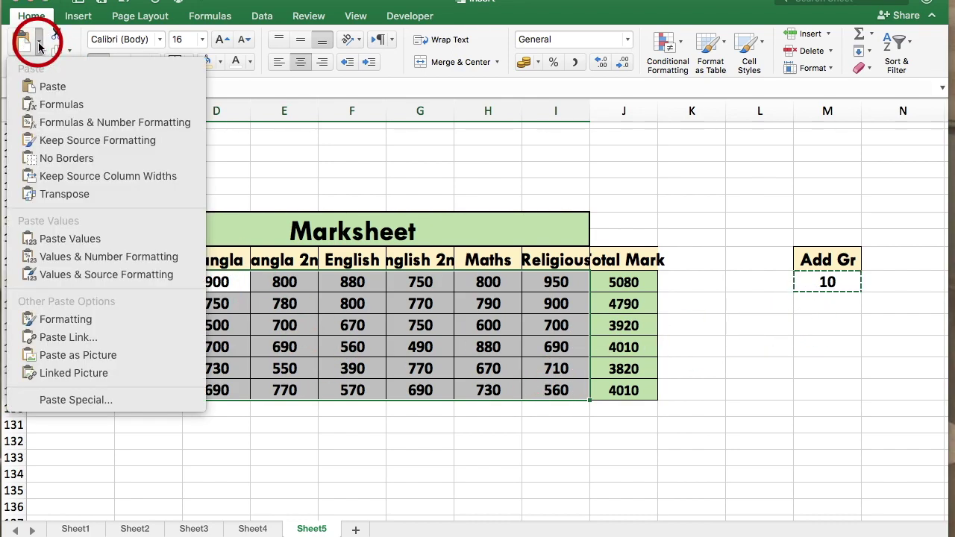
{"action": "left_click", "coordinate": [84, 397]}
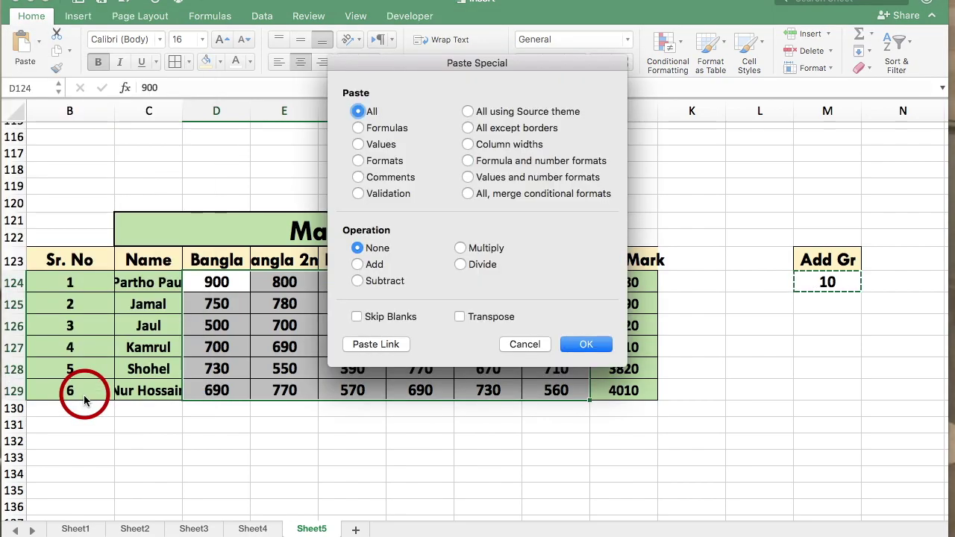
{"action": "left_click", "coordinate": [360, 249]}
{"action": "left_click", "coordinate": [468, 270]}
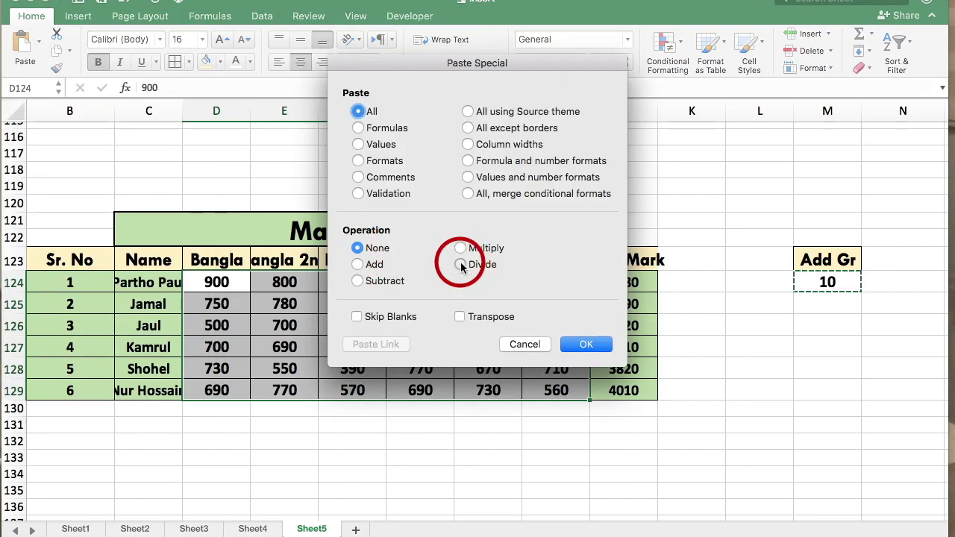
{"action": "left_click", "coordinate": [588, 347]}
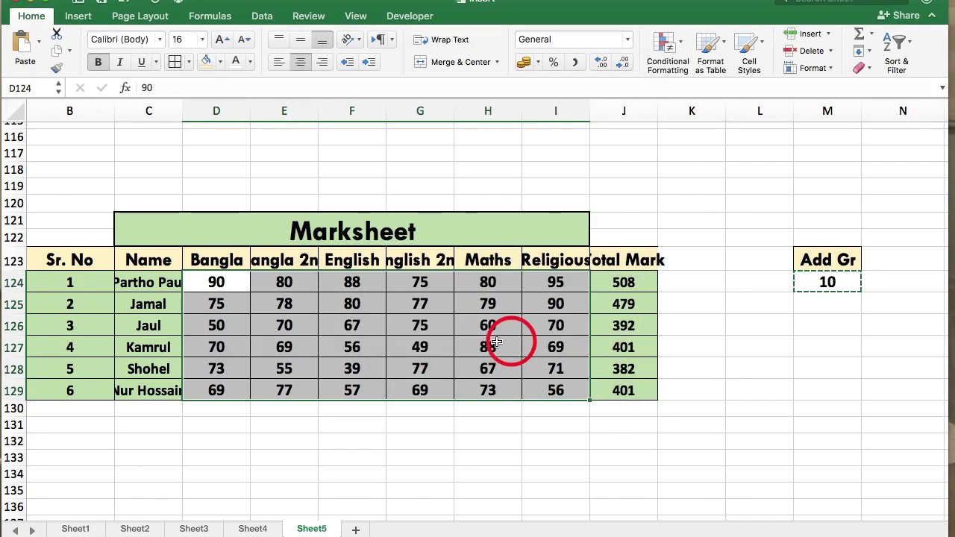
Check the restored Maths marks, then start editing the 10 in M124
{"action": "left_click", "coordinate": [468, 341]}
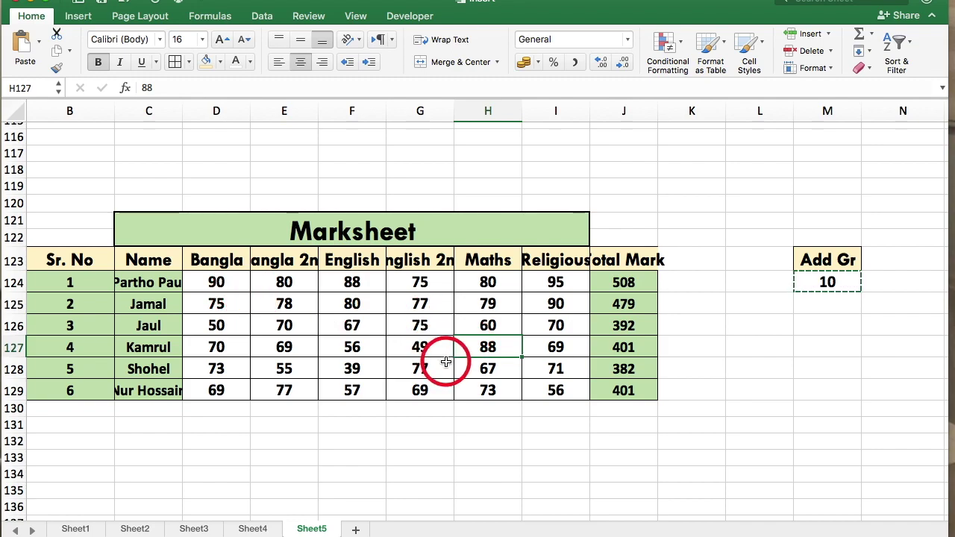
{"action": "left_click", "coordinate": [483, 396]}
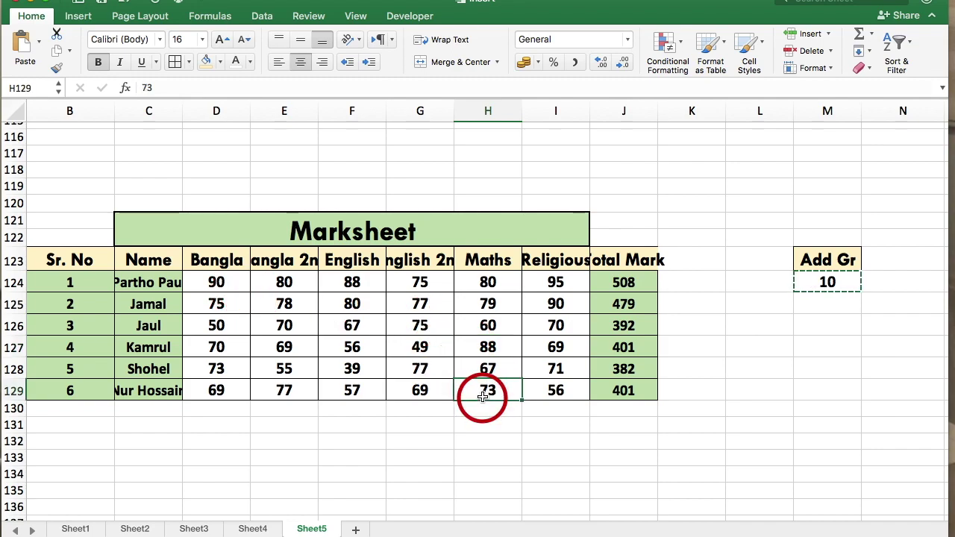
{"action": "left_click", "coordinate": [475, 348]}
{"action": "double_click", "coordinate": [833, 283]}
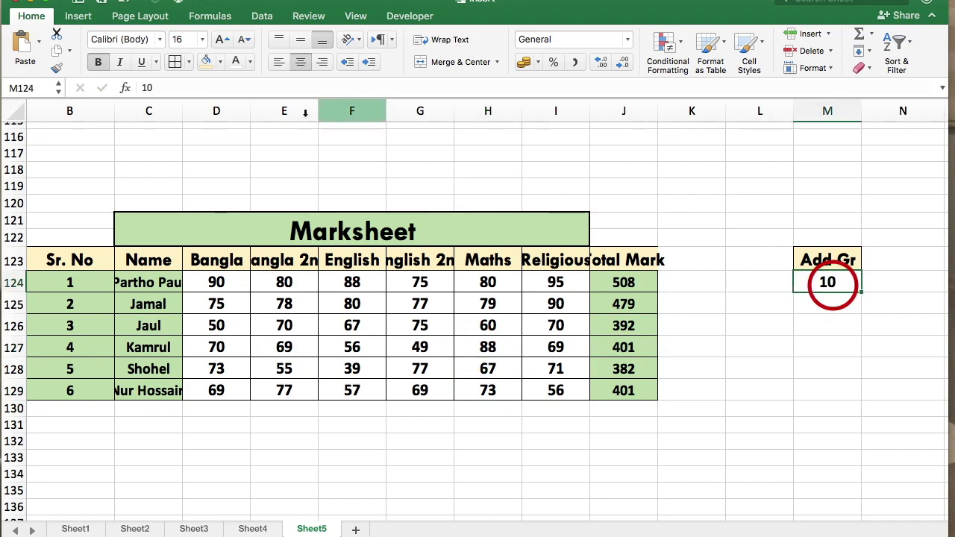
{"action": "left_click", "coordinate": [653, 359]}
{"action": "left_click", "coordinate": [826, 282]}
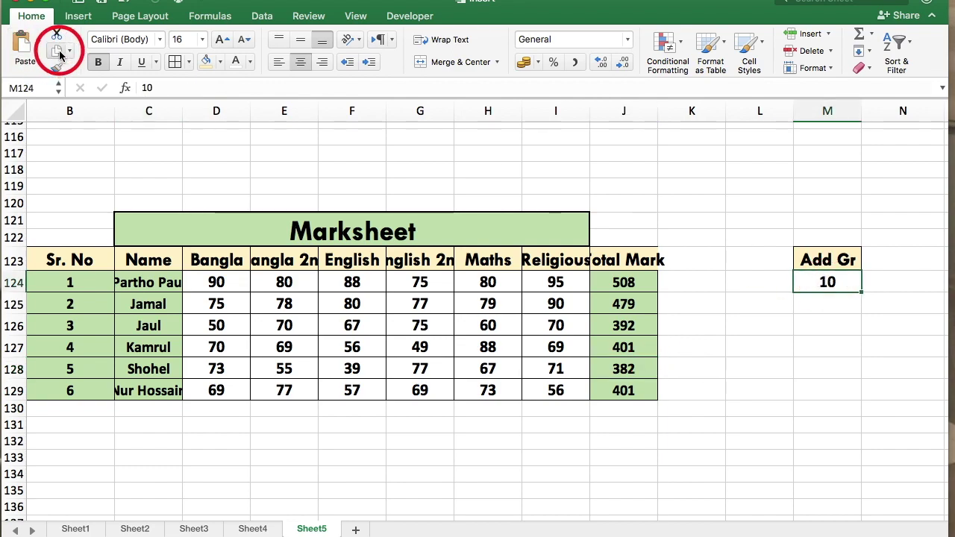
{"action": "left_click", "coordinate": [37, 44]}
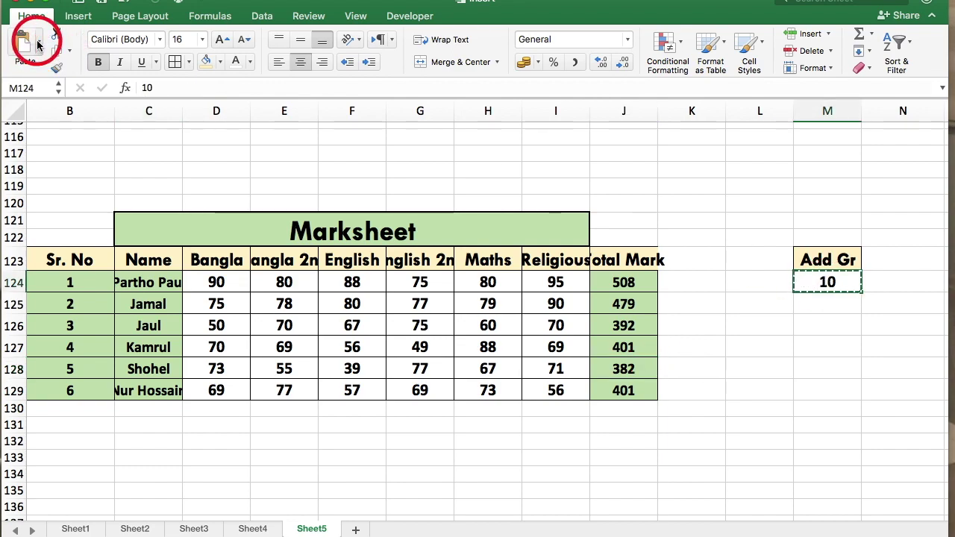
{"action": "left_click", "coordinate": [102, 402]}
{"action": "left_click", "coordinate": [366, 341]}
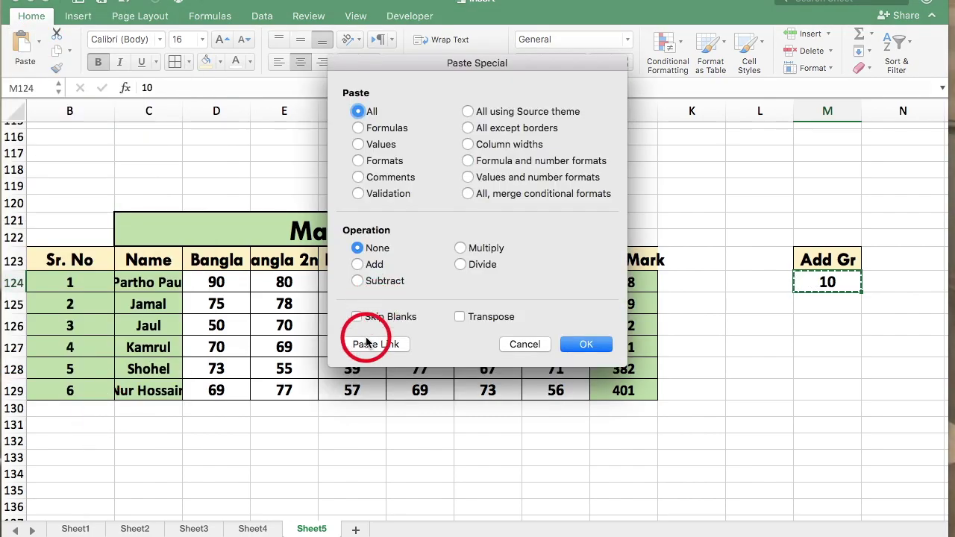
{"action": "left_click", "coordinate": [519, 344]}
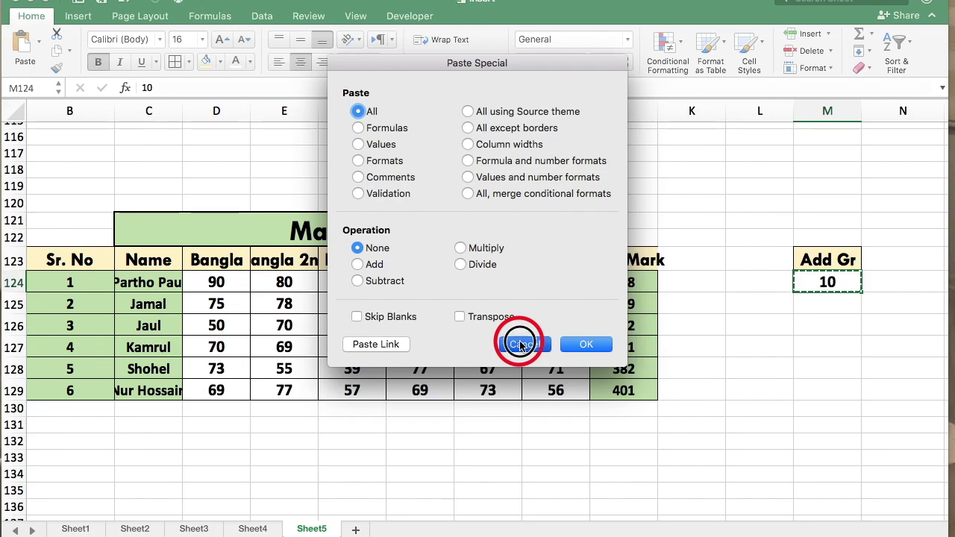
{"action": "double_click", "coordinate": [692, 367]}
{"action": "left_click", "coordinate": [312, 529]}
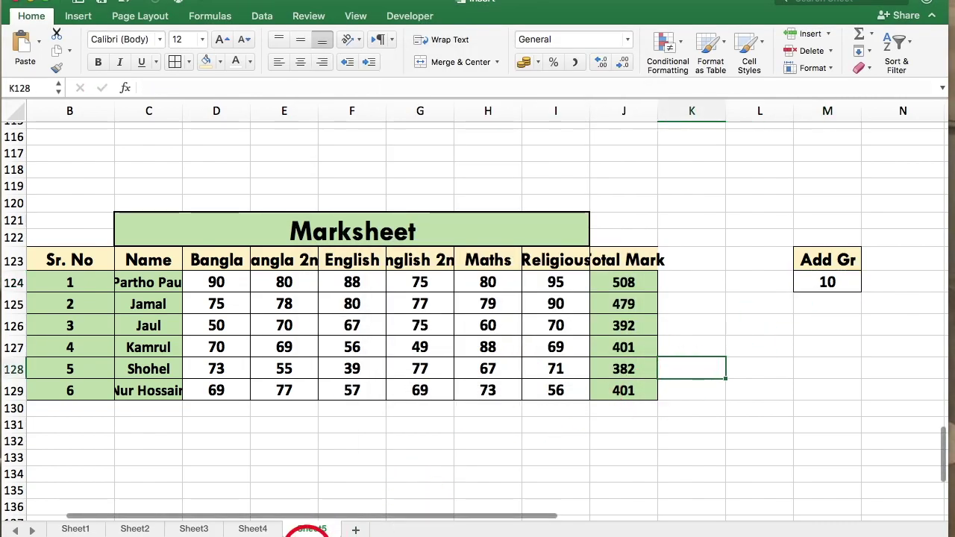
{"action": "left_click", "coordinate": [202, 530]}
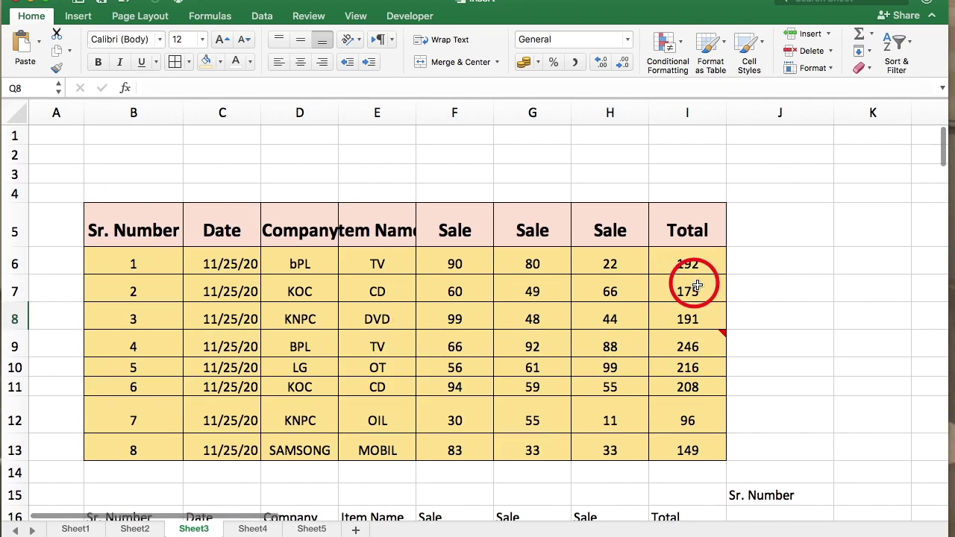
Scroll to columns Z–AF and select the Name, Mobile No and Address table
{"action": "scroll", "coordinate": [696, 287], "scroll_direction": "right", "scroll_amount": 10}
{"action": "scroll", "coordinate": [696, 287], "scroll_direction": "right", "scroll_amount": 4}
{"action": "scroll", "coordinate": [696, 287], "scroll_direction": "right", "scroll_amount": 8}
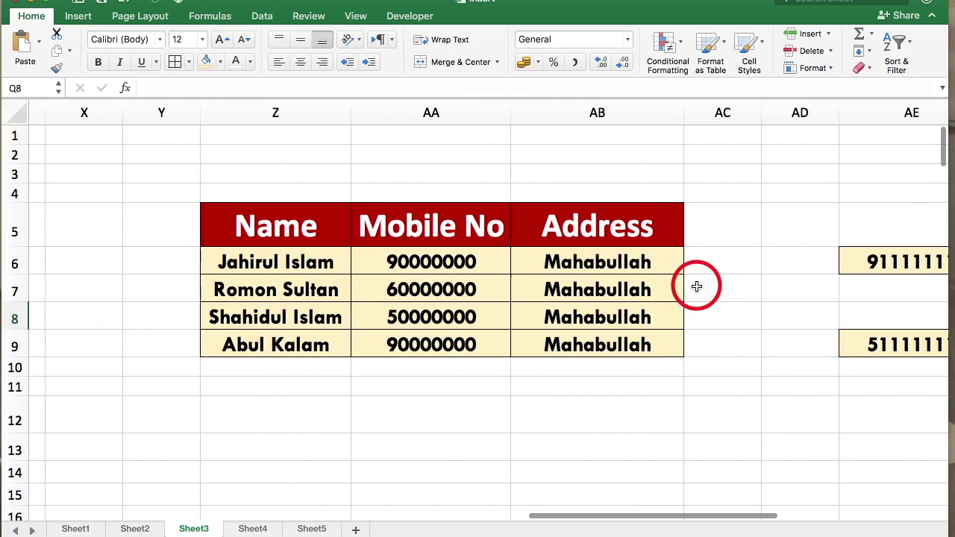
{"action": "scroll", "coordinate": [696, 286], "scroll_direction": "right", "scroll_amount": 1}
{"action": "scroll", "coordinate": [696, 286], "scroll_direction": "right", "scroll_amount": 2}
{"action": "scroll", "coordinate": [697, 285], "scroll_direction": "left", "scroll_amount": 2}
{"action": "scroll", "coordinate": [696, 285], "scroll_direction": "down", "scroll_amount": 1}
{"action": "scroll", "coordinate": [697, 285], "scroll_direction": "right", "scroll_amount": 1}
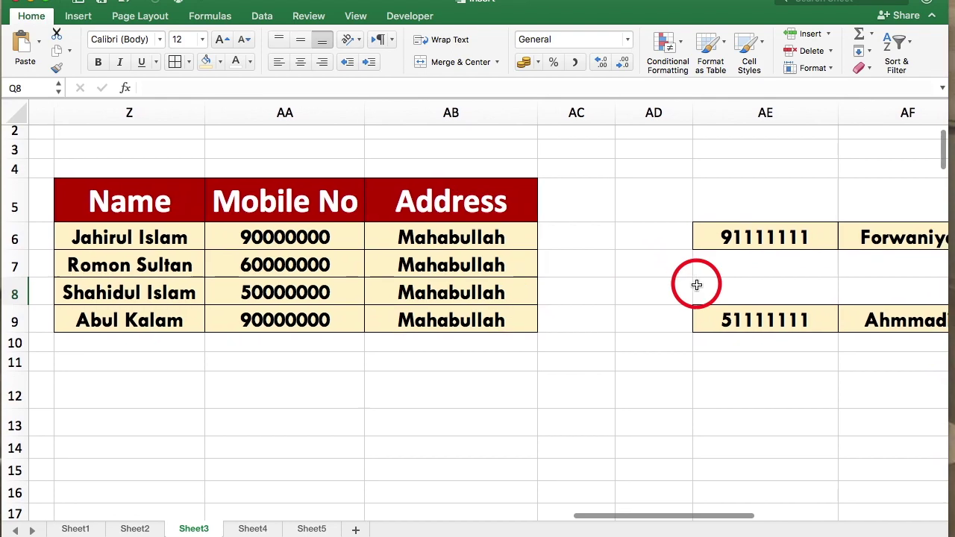
{"action": "scroll", "coordinate": [696, 286], "scroll_direction": "right", "scroll_amount": 1}
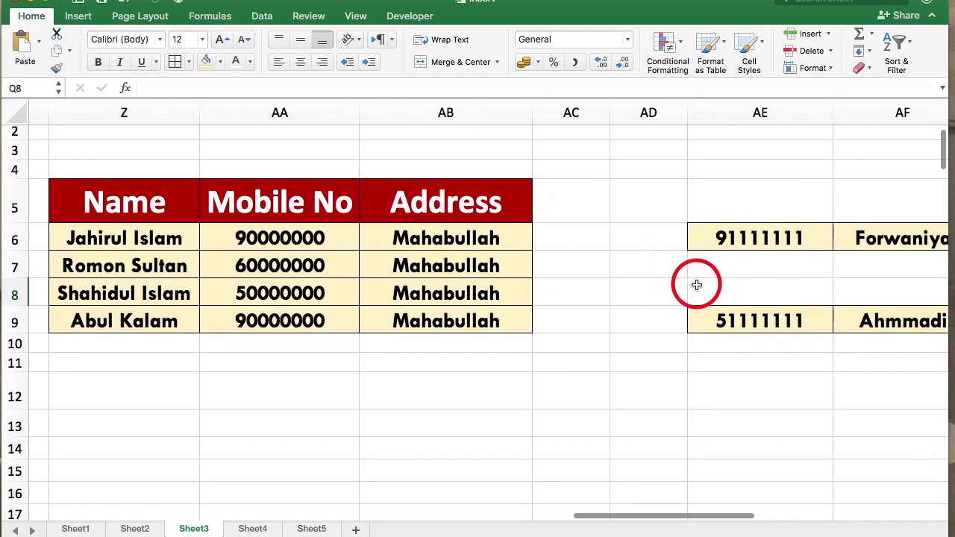
{"action": "mouse_move", "coordinate": [82, 195]}
{"action": "left_mouse_down"}
{"action": "mouse_move", "coordinate": [473, 267]}
{"action": "mouse_move", "coordinate": [500, 319]}
{"action": "left_mouse_up"}
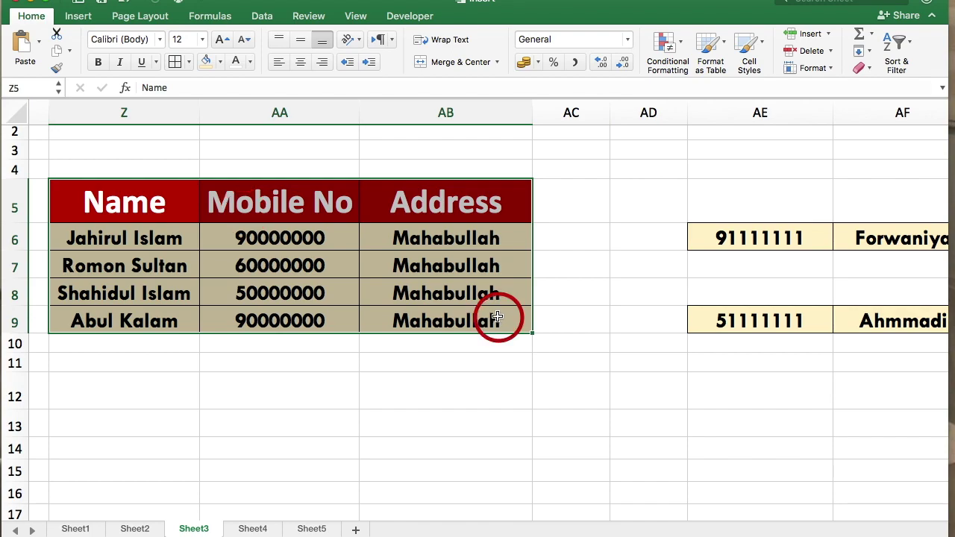
Inspect the first contact's mobile number and address in the table
{"action": "left_click", "coordinate": [342, 263]}
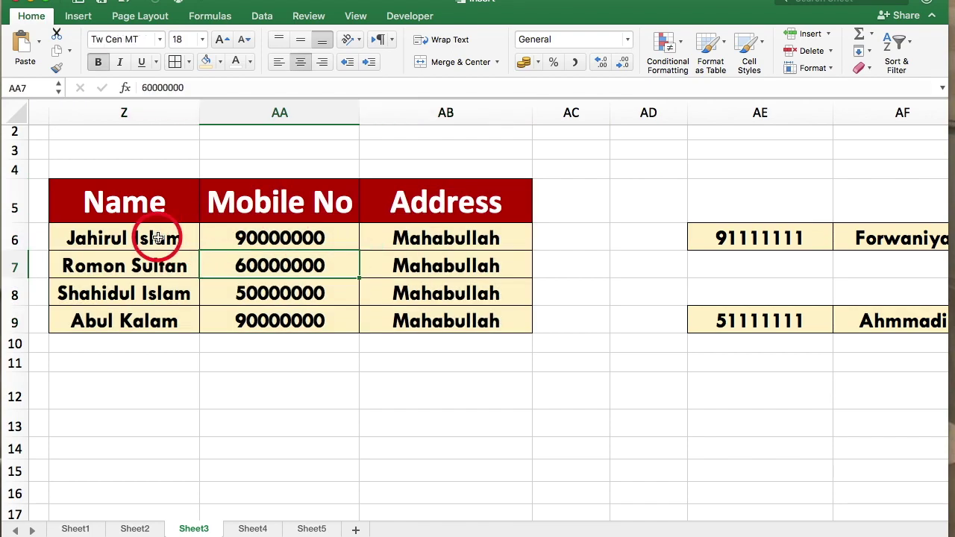
{"action": "left_click", "coordinate": [256, 239]}
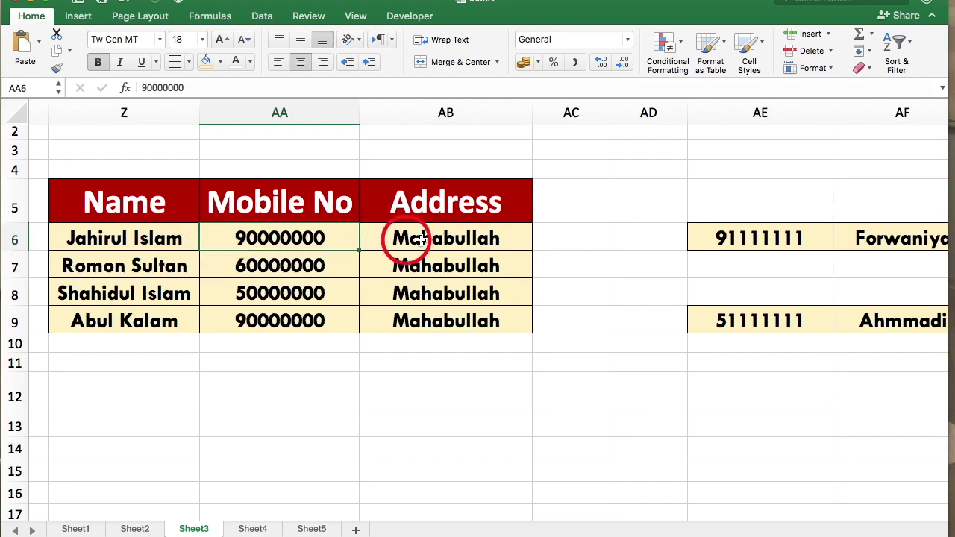
{"action": "left_click", "coordinate": [456, 239]}
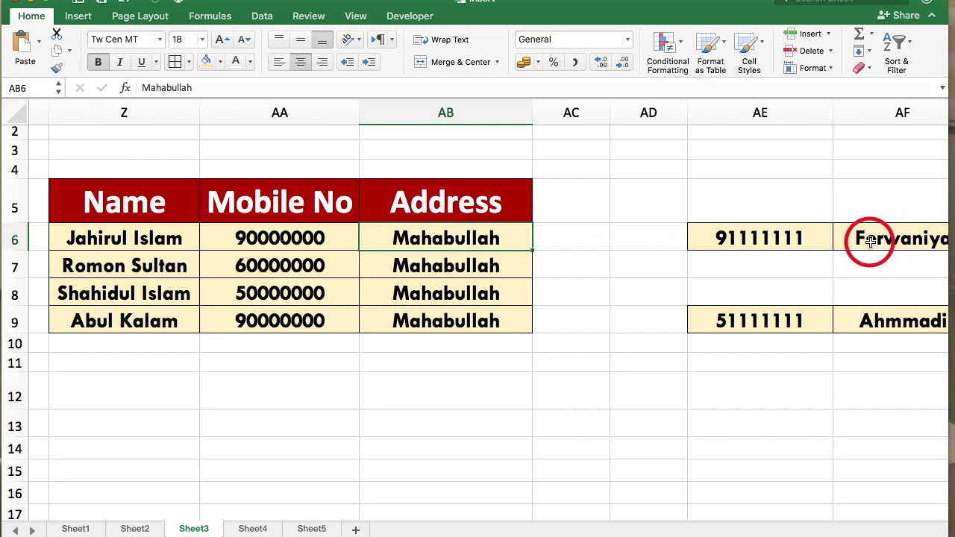
{"action": "scroll", "coordinate": [870, 241], "scroll_direction": "down", "scroll_amount": 2}
{"action": "scroll", "coordinate": [870, 241], "scroll_direction": "right", "scroll_amount": 2}
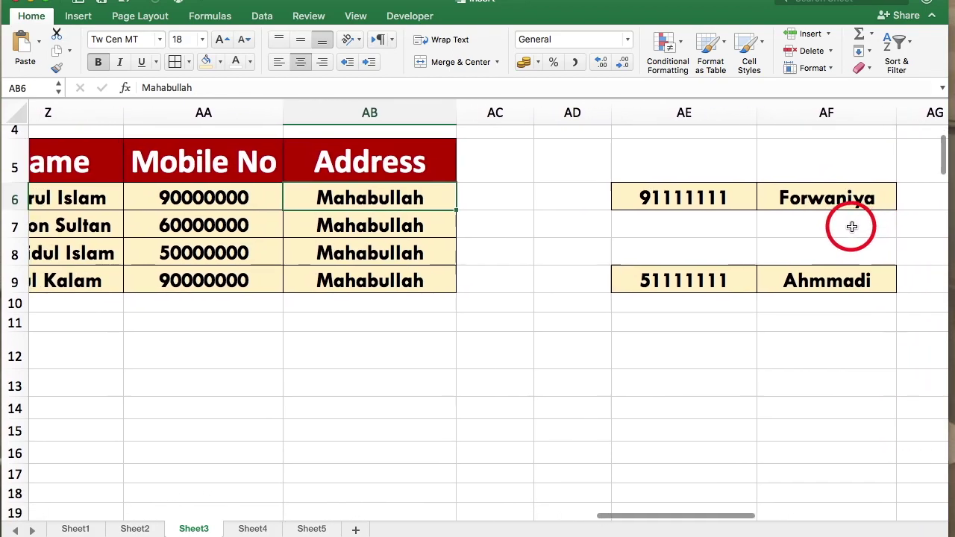
{"action": "scroll", "coordinate": [851, 227], "scroll_direction": "up", "scroll_amount": 2}
{"action": "scroll", "coordinate": [852, 227], "scroll_direction": "left", "scroll_amount": 2}
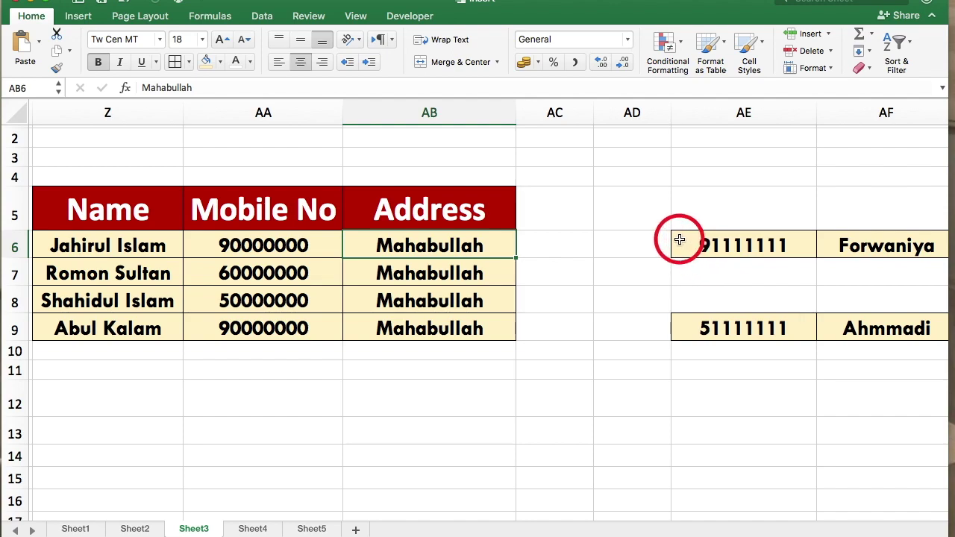
Copy AE6:AF9 and paste it onto AA6:AB9 with Paste Special Skip Blanks
{"action": "mouse_move", "coordinate": [673, 236]}
{"action": "left_mouse_down"}
{"action": "mouse_move", "coordinate": [904, 248]}
{"action": "mouse_move", "coordinate": [904, 323]}
{"action": "left_mouse_up"}
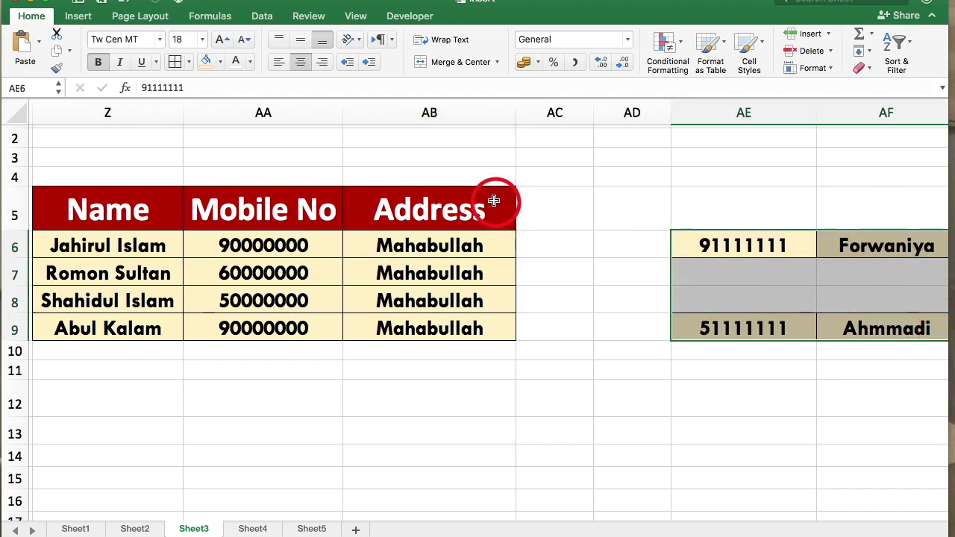
{"action": "left_click", "coordinate": [57, 50]}
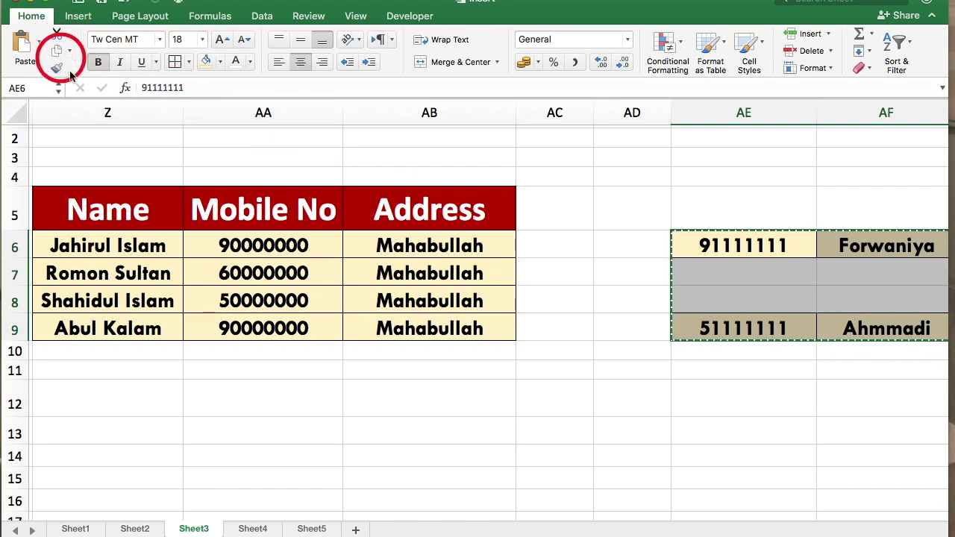
{"action": "mouse_move", "coordinate": [208, 240]}
{"action": "left_mouse_down"}
{"action": "mouse_move", "coordinate": [418, 314]}
{"action": "mouse_move", "coordinate": [416, 334]}
{"action": "left_mouse_up"}
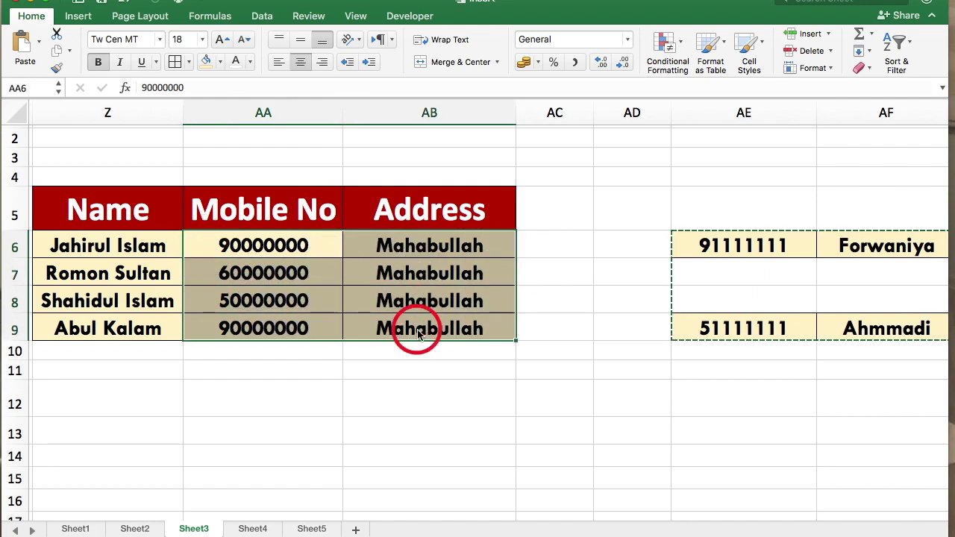
{"action": "left_click", "coordinate": [40, 43]}
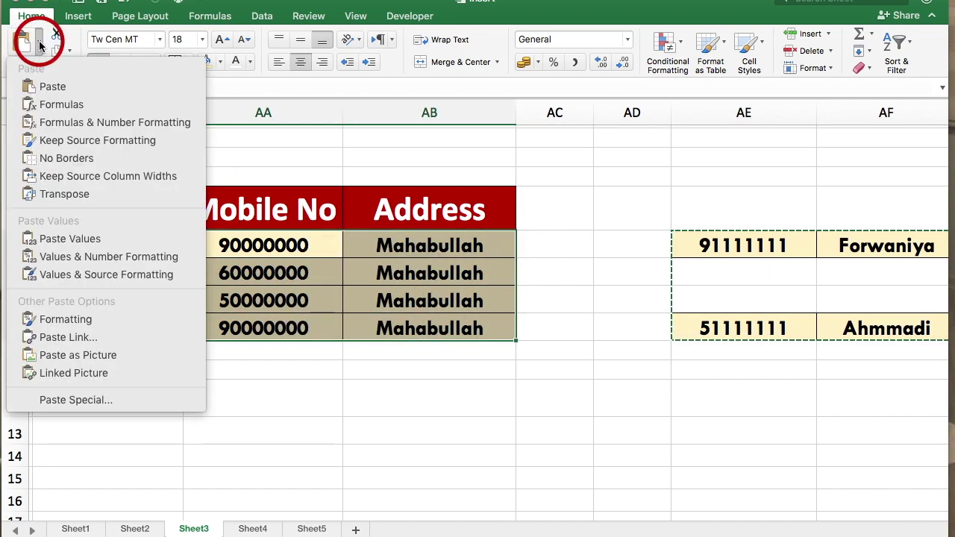
{"action": "left_click", "coordinate": [74, 401]}
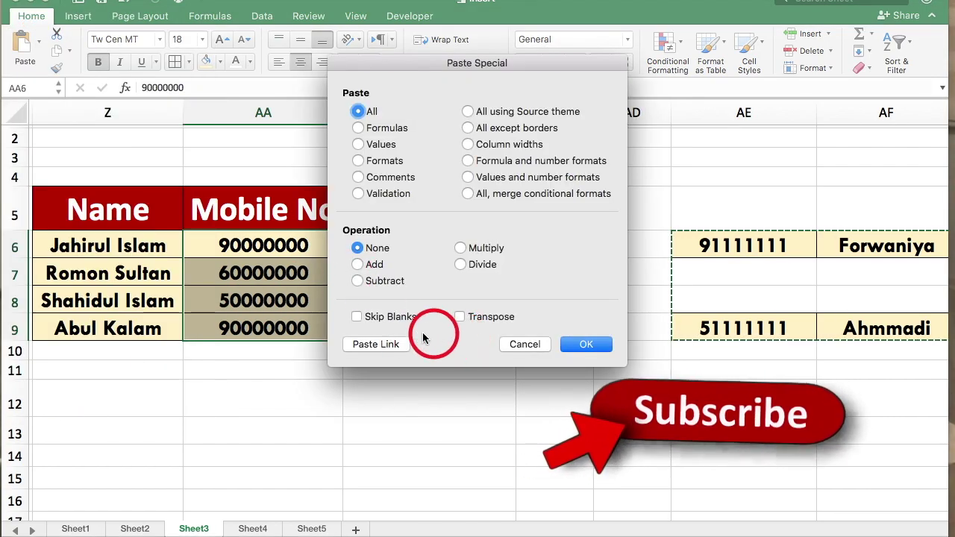
{"action": "left_click", "coordinate": [358, 317]}
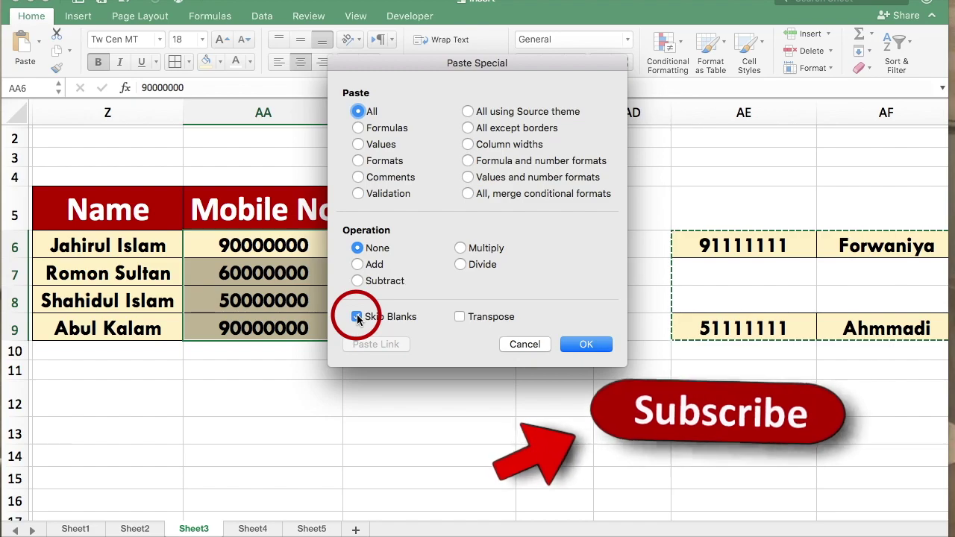
{"action": "left_click", "coordinate": [602, 358]}
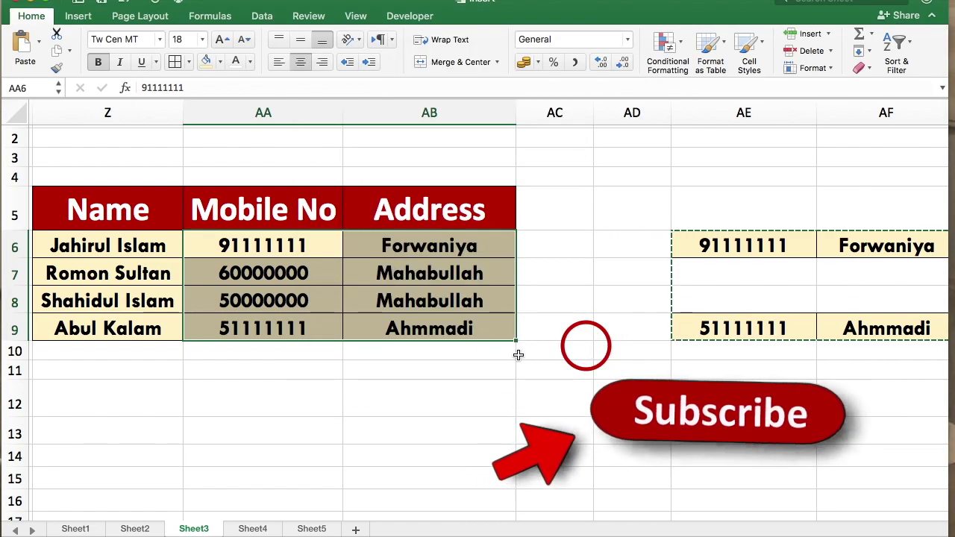
Check the updated addresses in AB9 and AB6 after the paste
{"action": "left_click", "coordinate": [490, 365]}
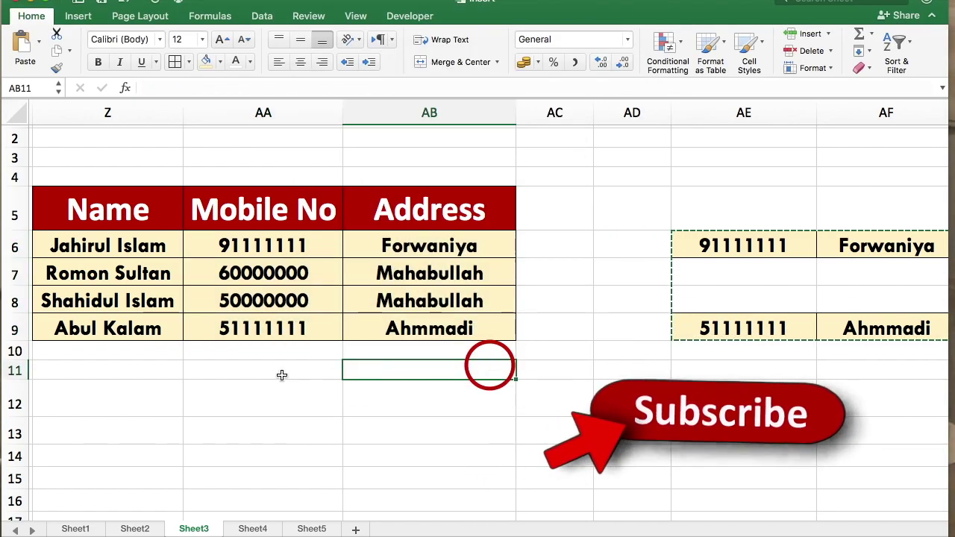
{"action": "left_click", "coordinate": [647, 367]}
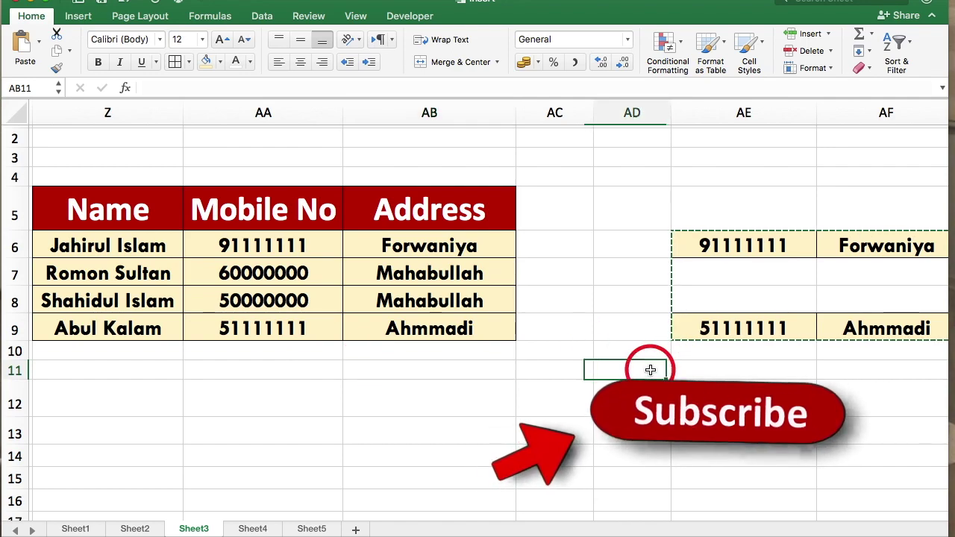
{"action": "double_click", "coordinate": [650, 370]}
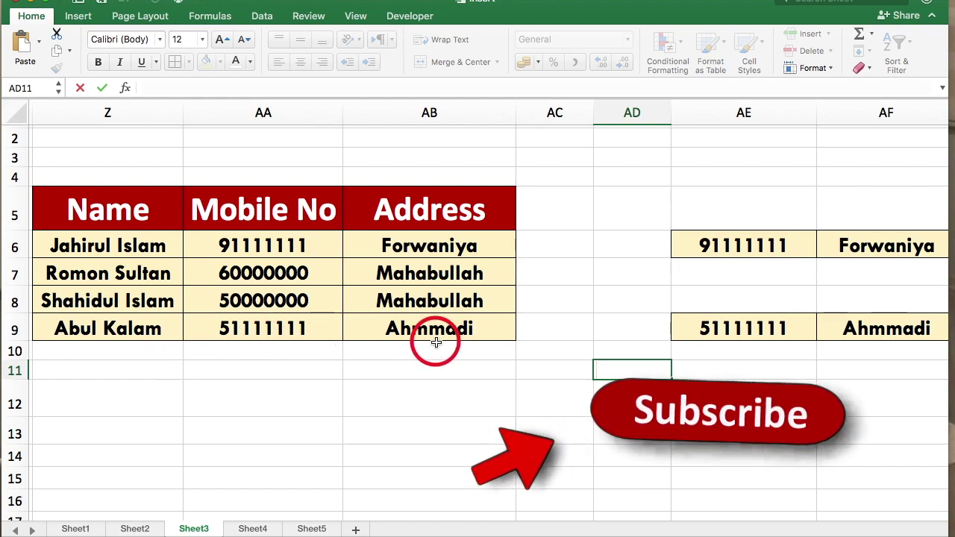
{"action": "left_click", "coordinate": [440, 333]}
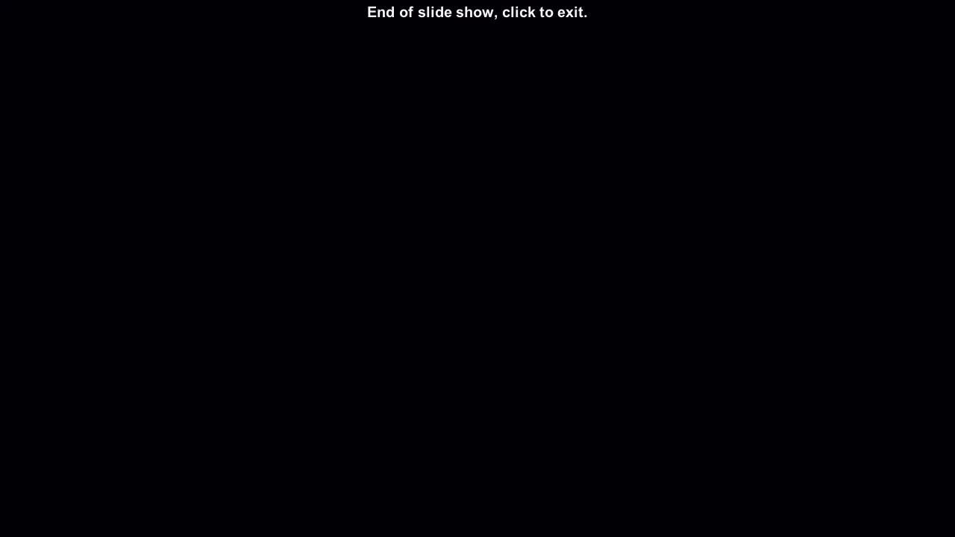
{"action": "left_click", "coordinate": [79, 116]}
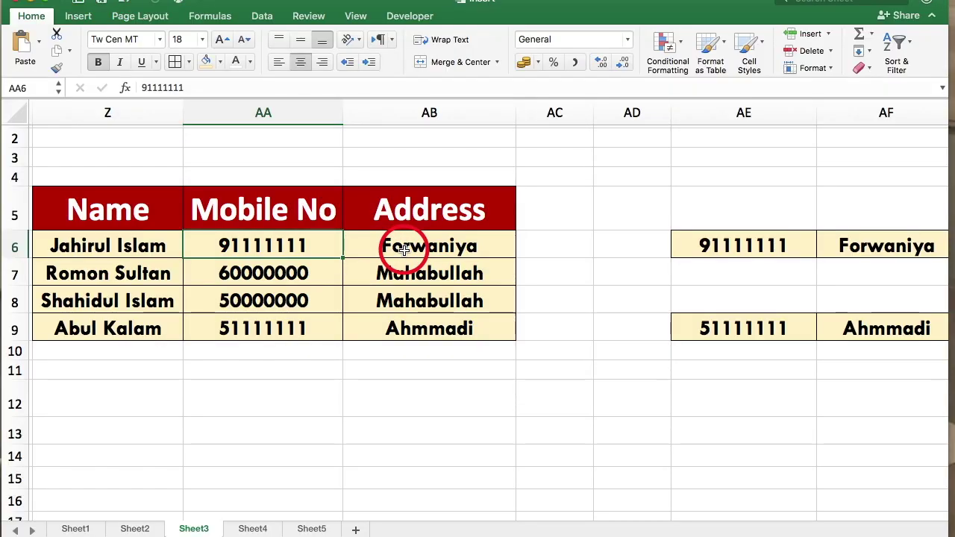
{"action": "left_click", "coordinate": [401, 249]}
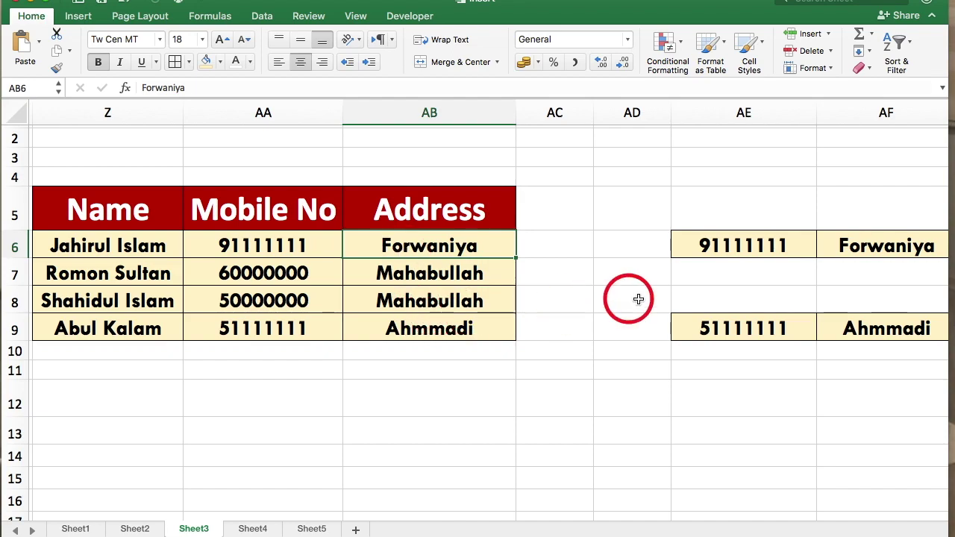
{"action": "scroll", "coordinate": [373, 332], "scroll_direction": "up", "scroll_amount": 1}
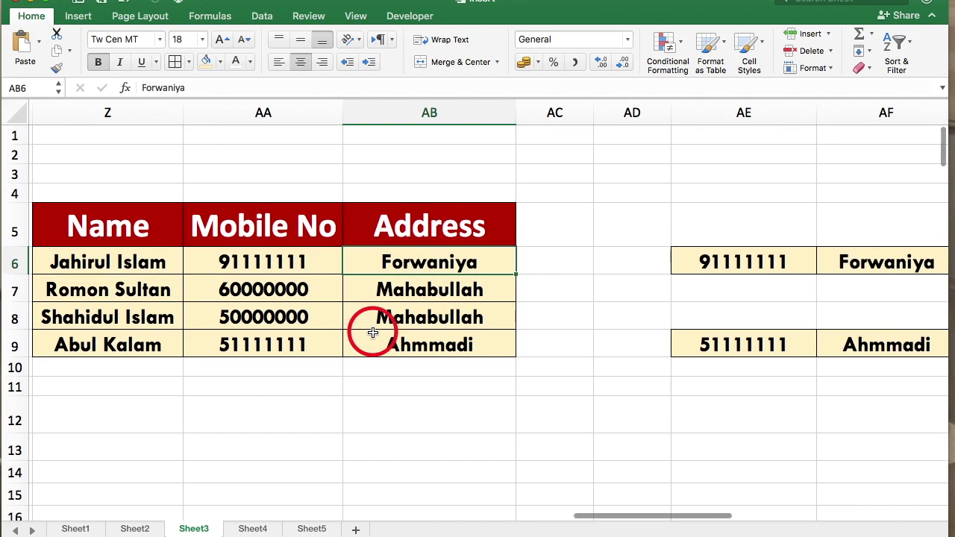